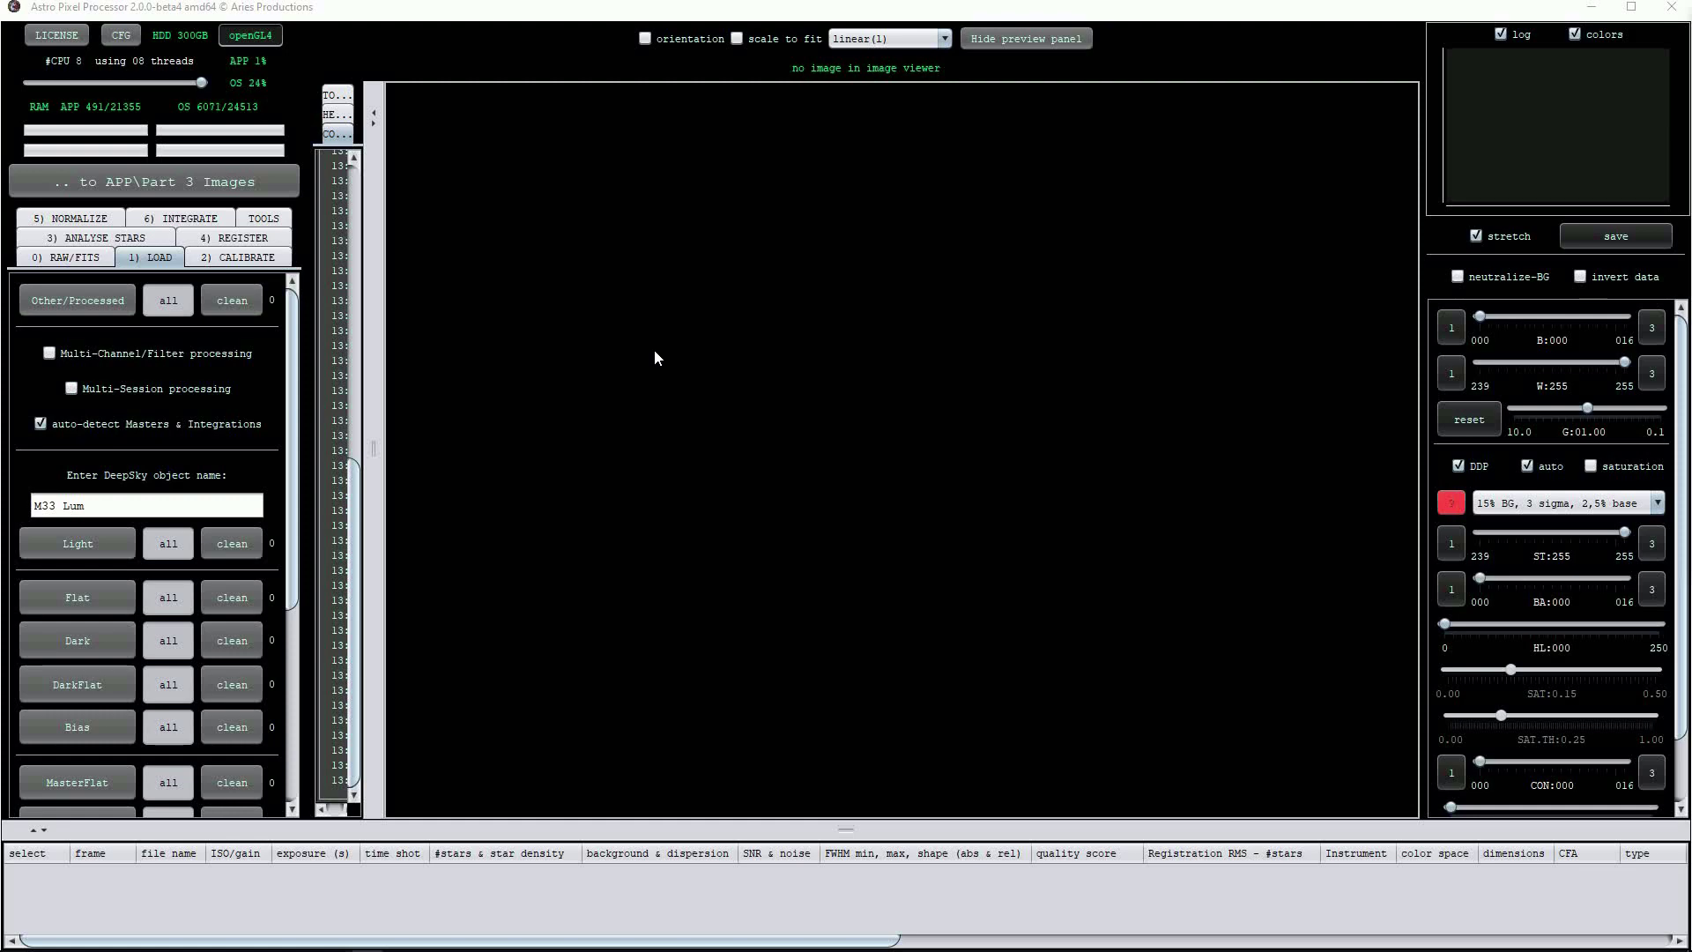
# Step: Set the working directory to the Part 3 Images folder
pyautogui.click(163, 181)
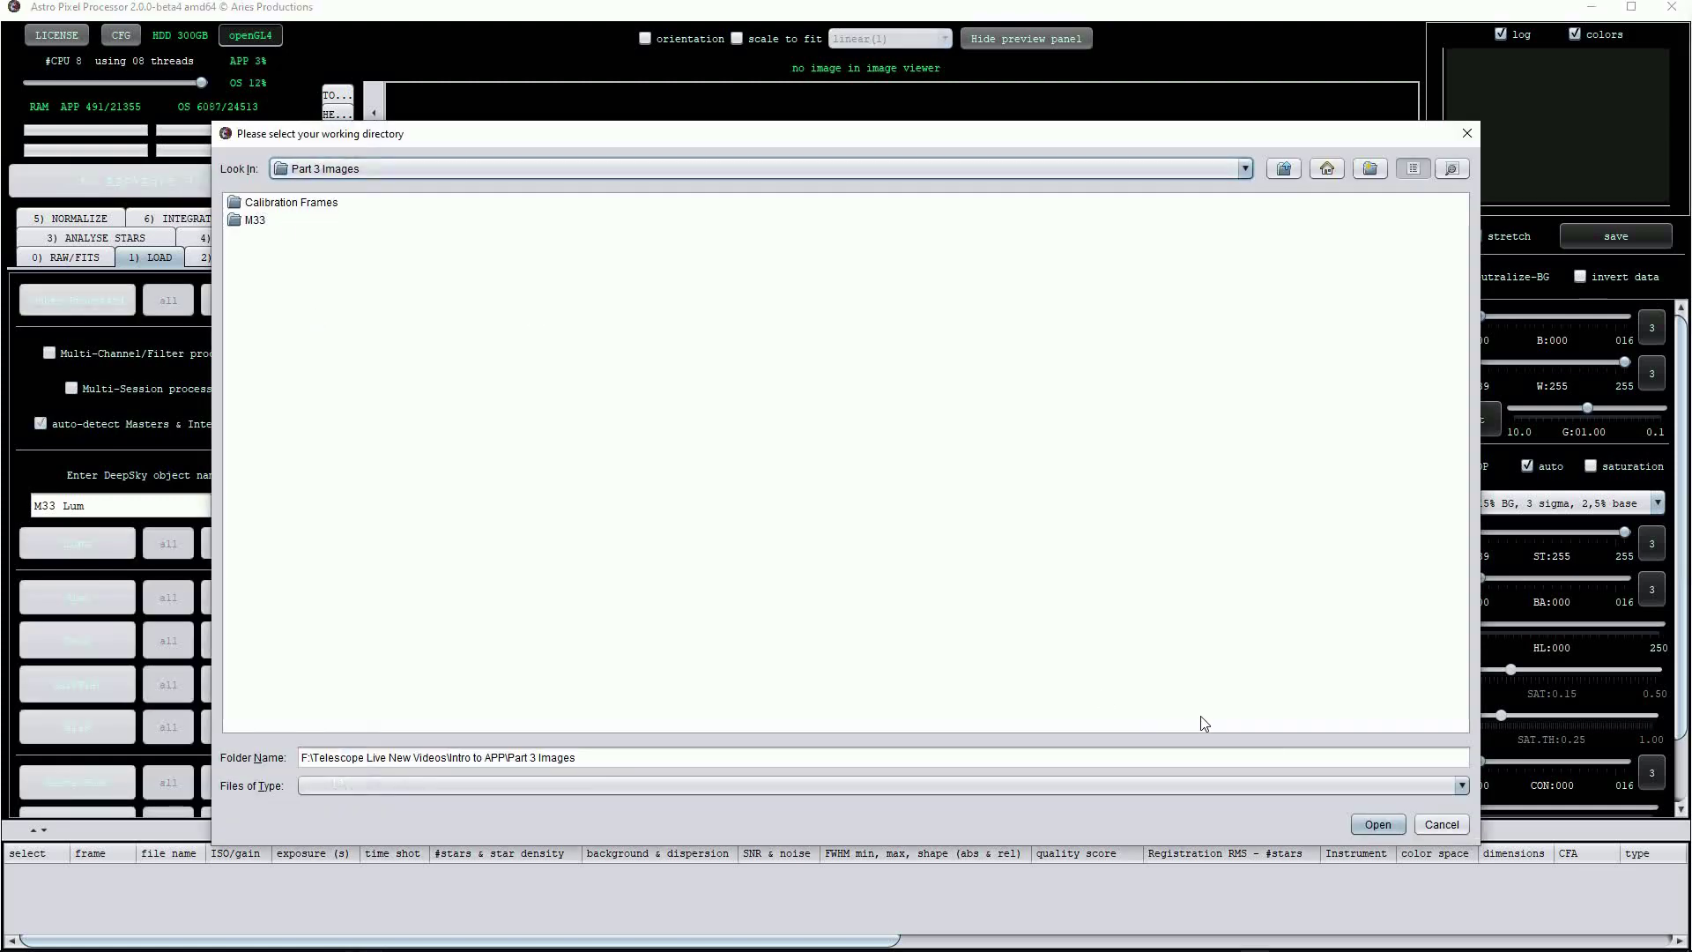
pyautogui.click(1380, 822)
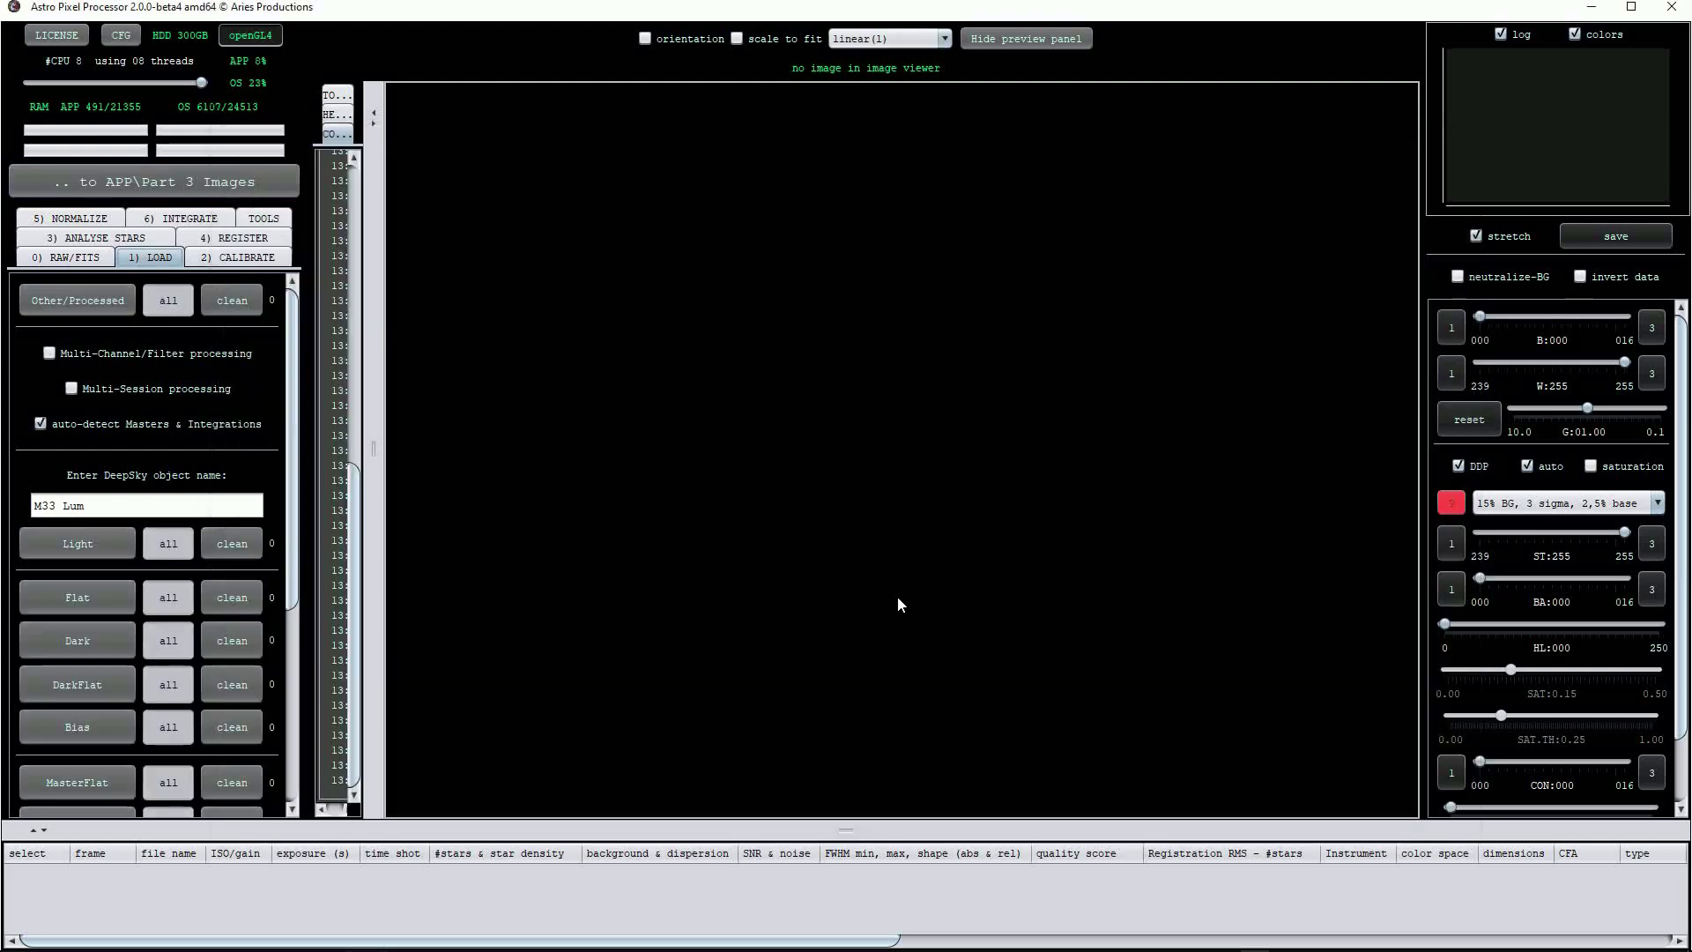
pyautogui.hotkey('alt', 'Tab')
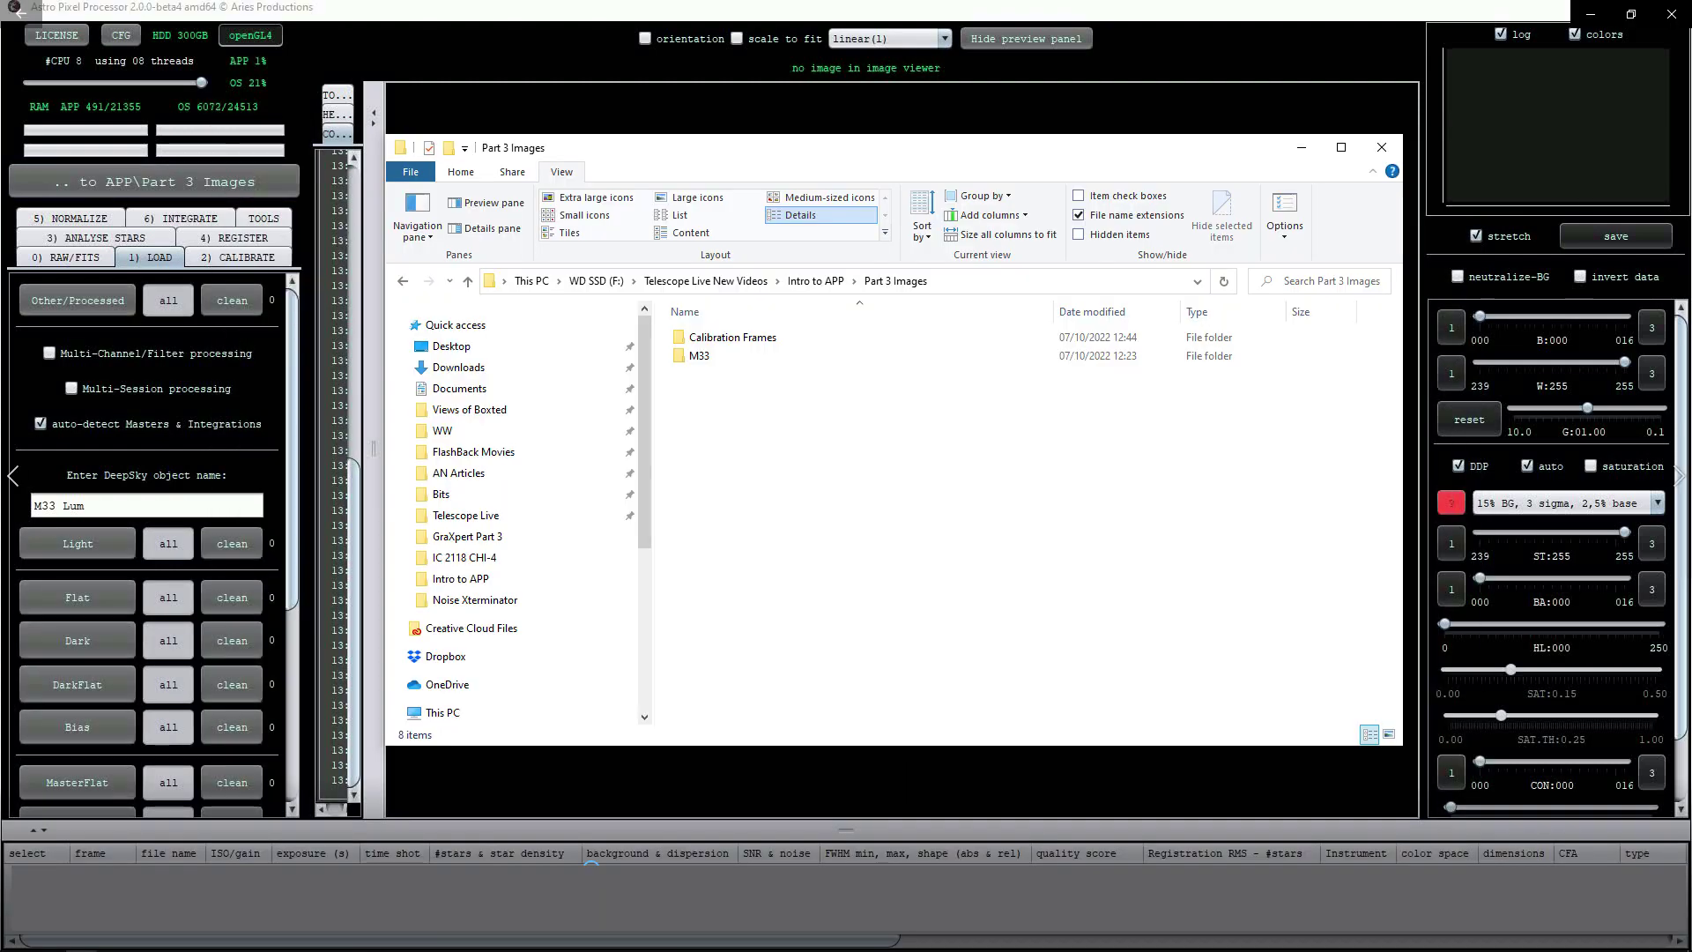
pyautogui.hotkey('alt', 'Tab')
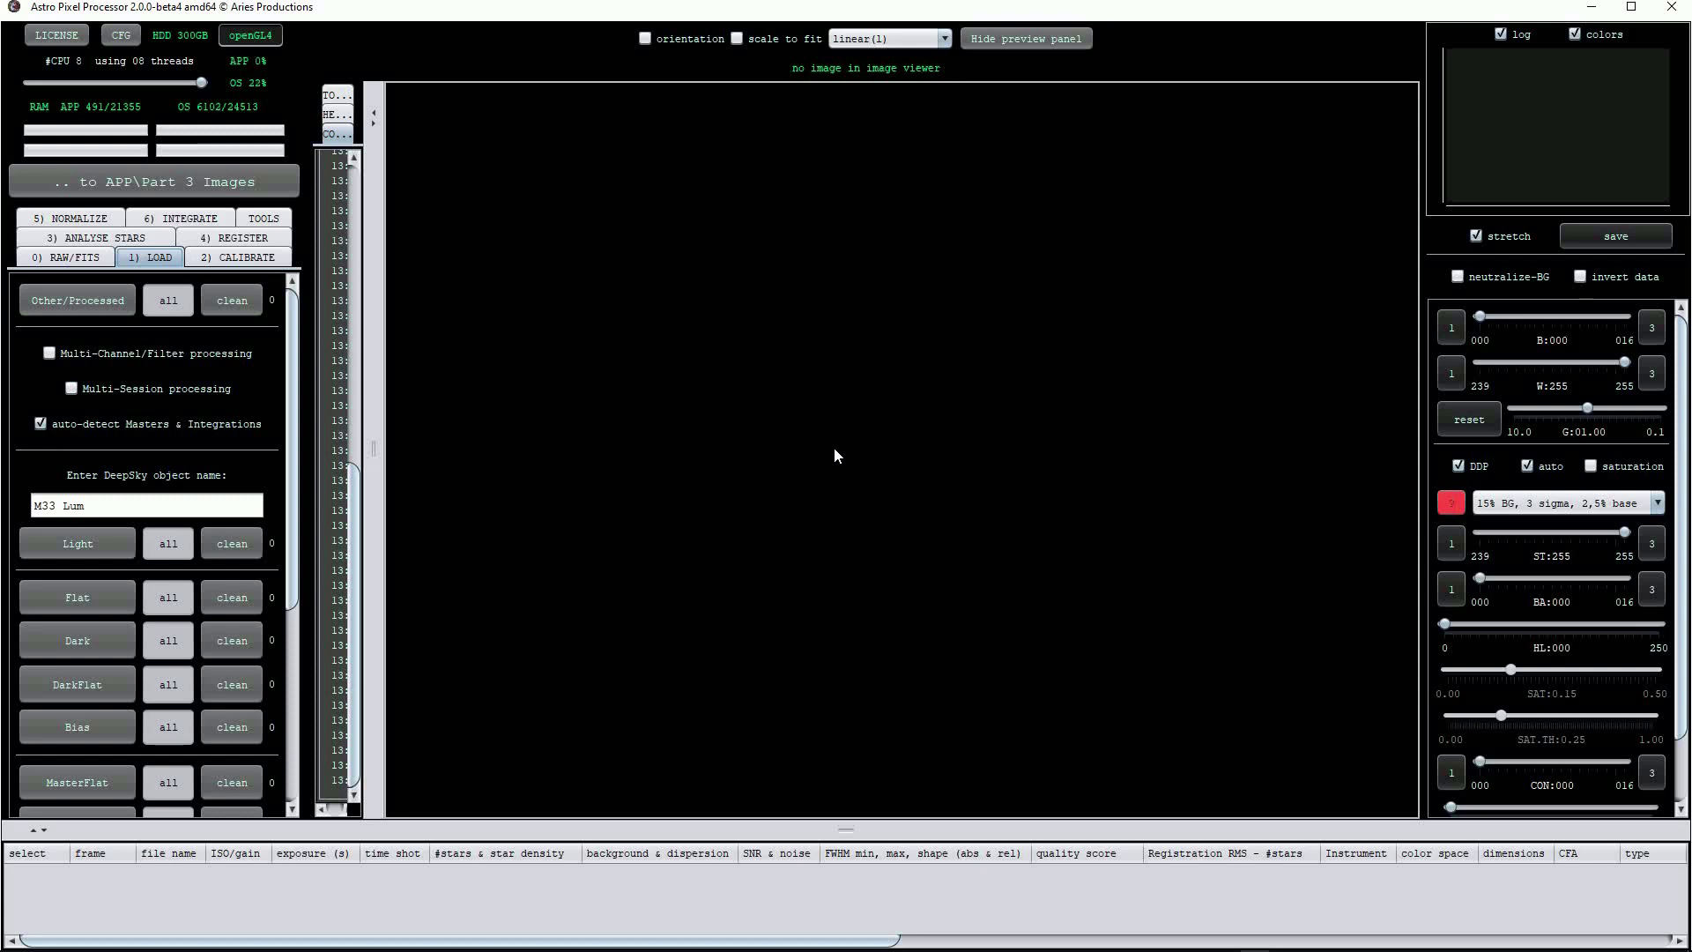
# Step: Load all eleven M33 .fit files from the M33 folder as light frames
pyautogui.click(118, 533)
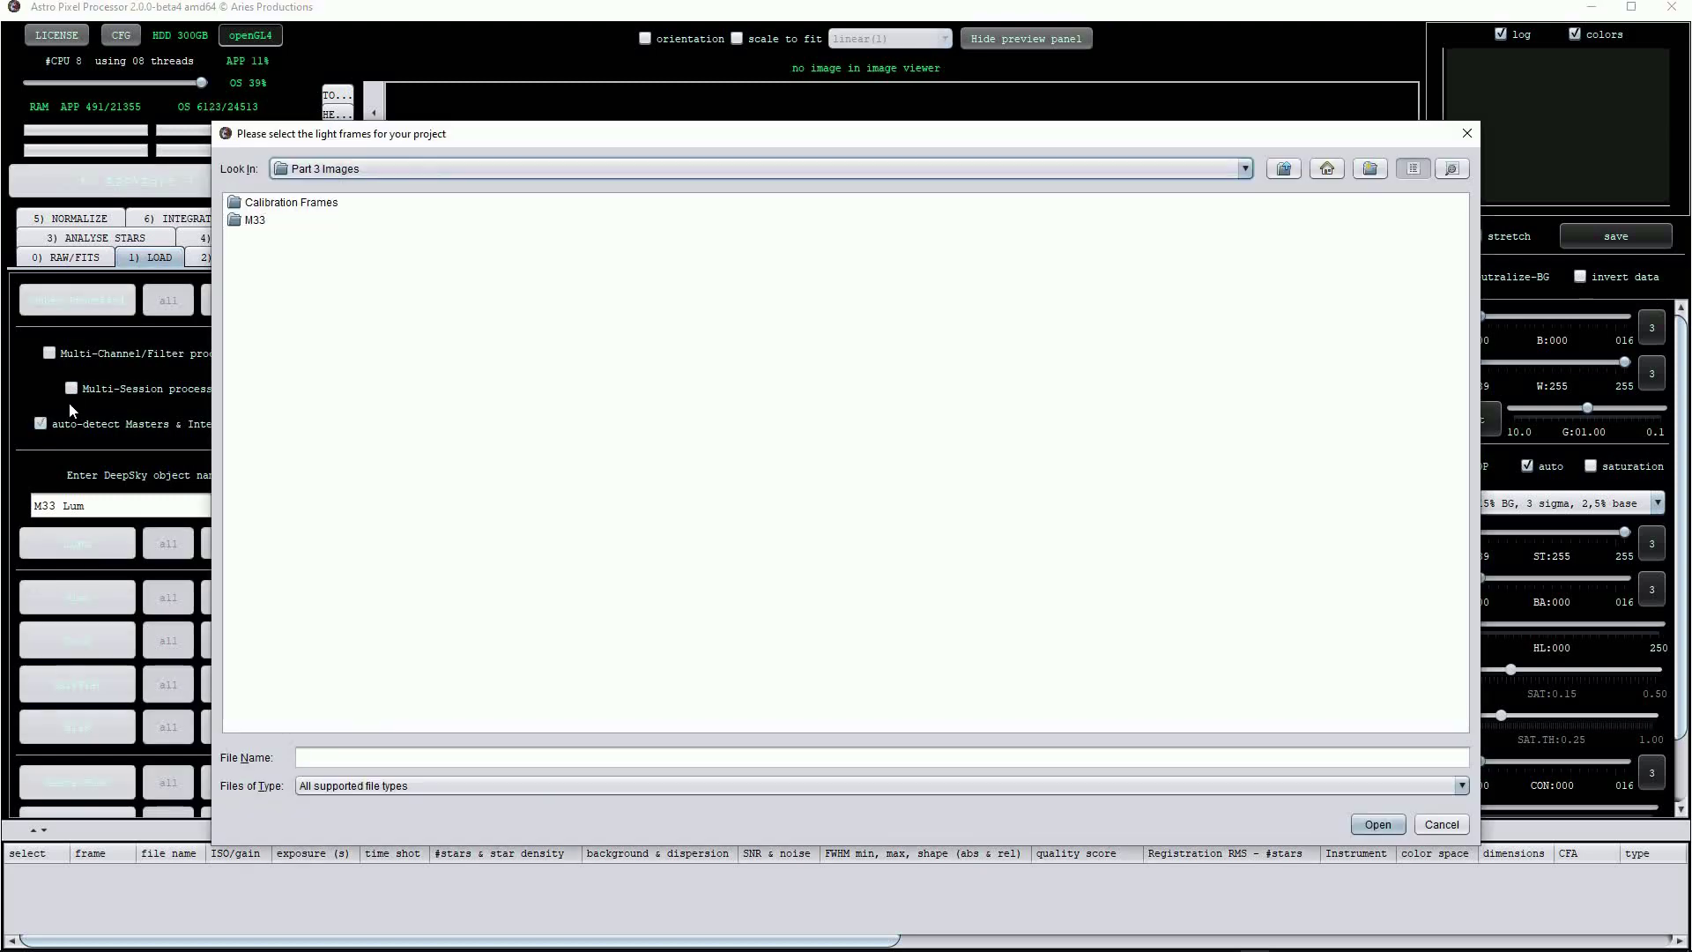
pyautogui.doubleClick(264, 221)
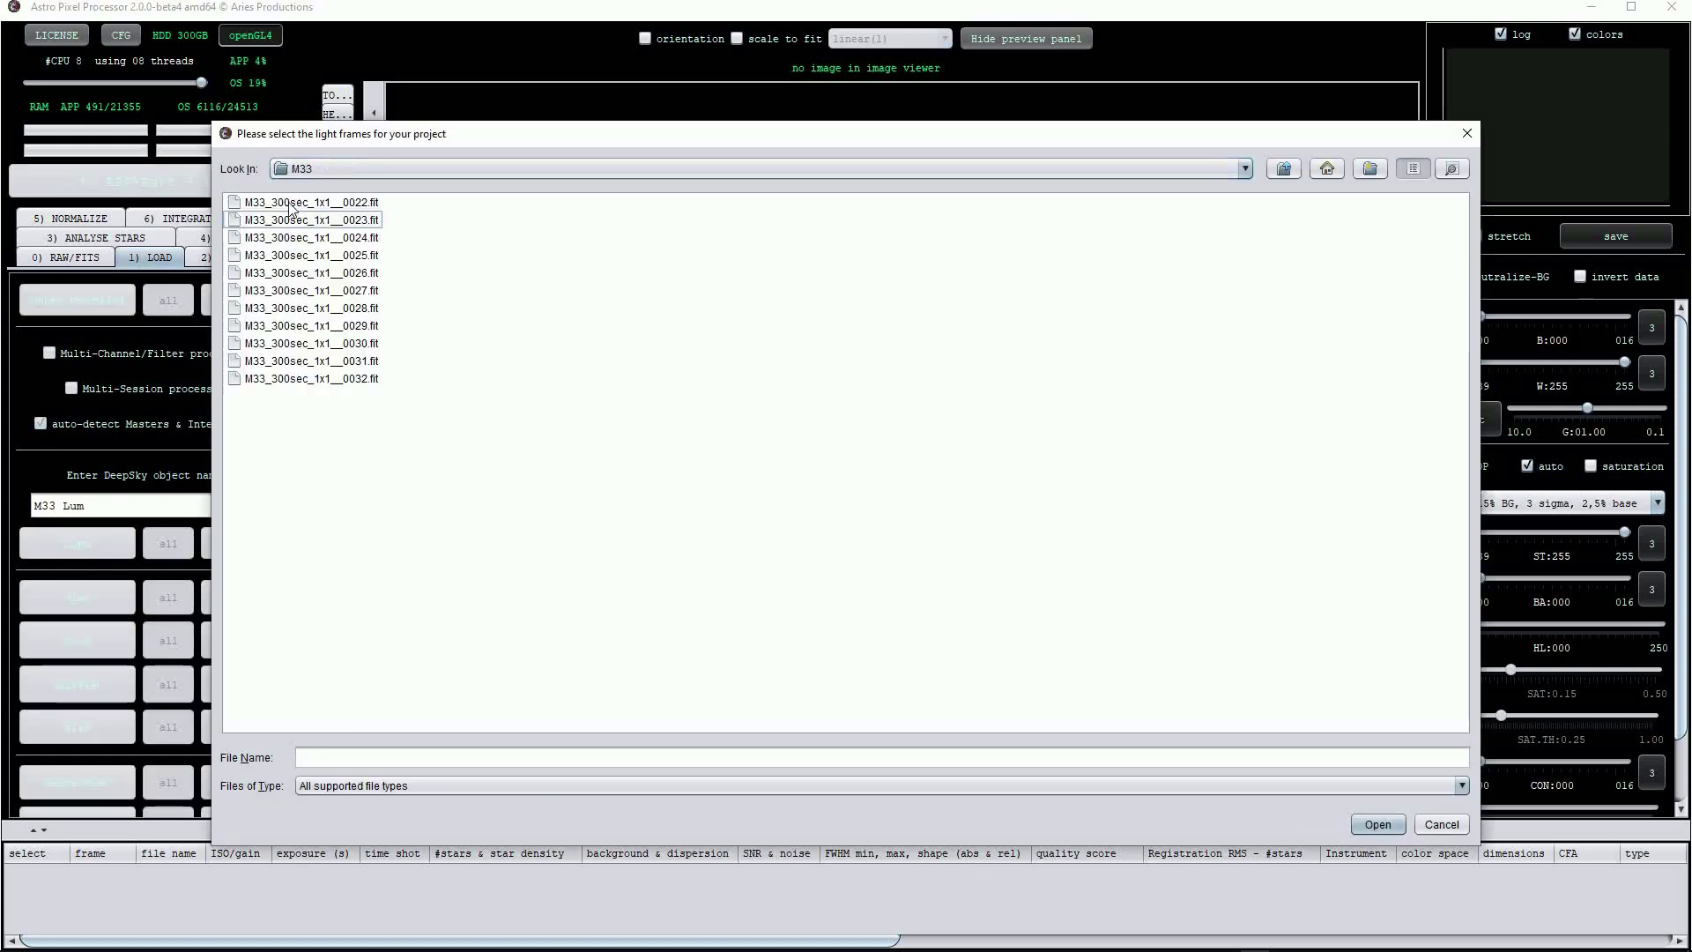
pyautogui.click(289, 201)
pyautogui.keyDown('shift'); pyautogui.click(321, 379); pyautogui.keyUp('shift')
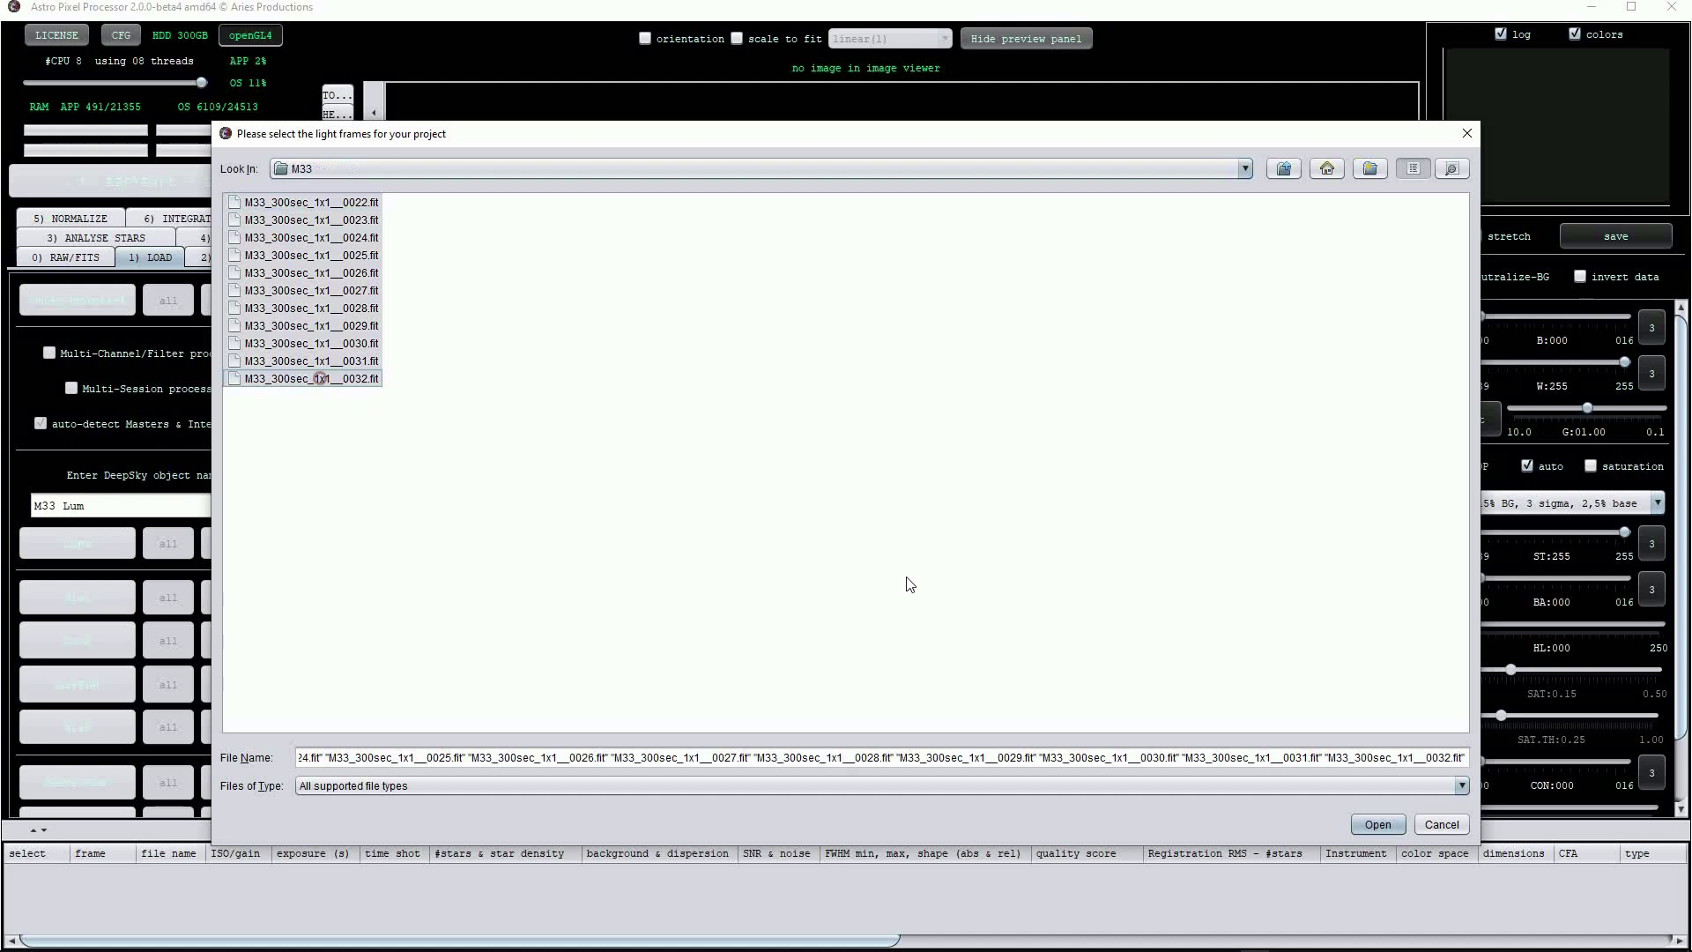
pyautogui.click(1377, 824)
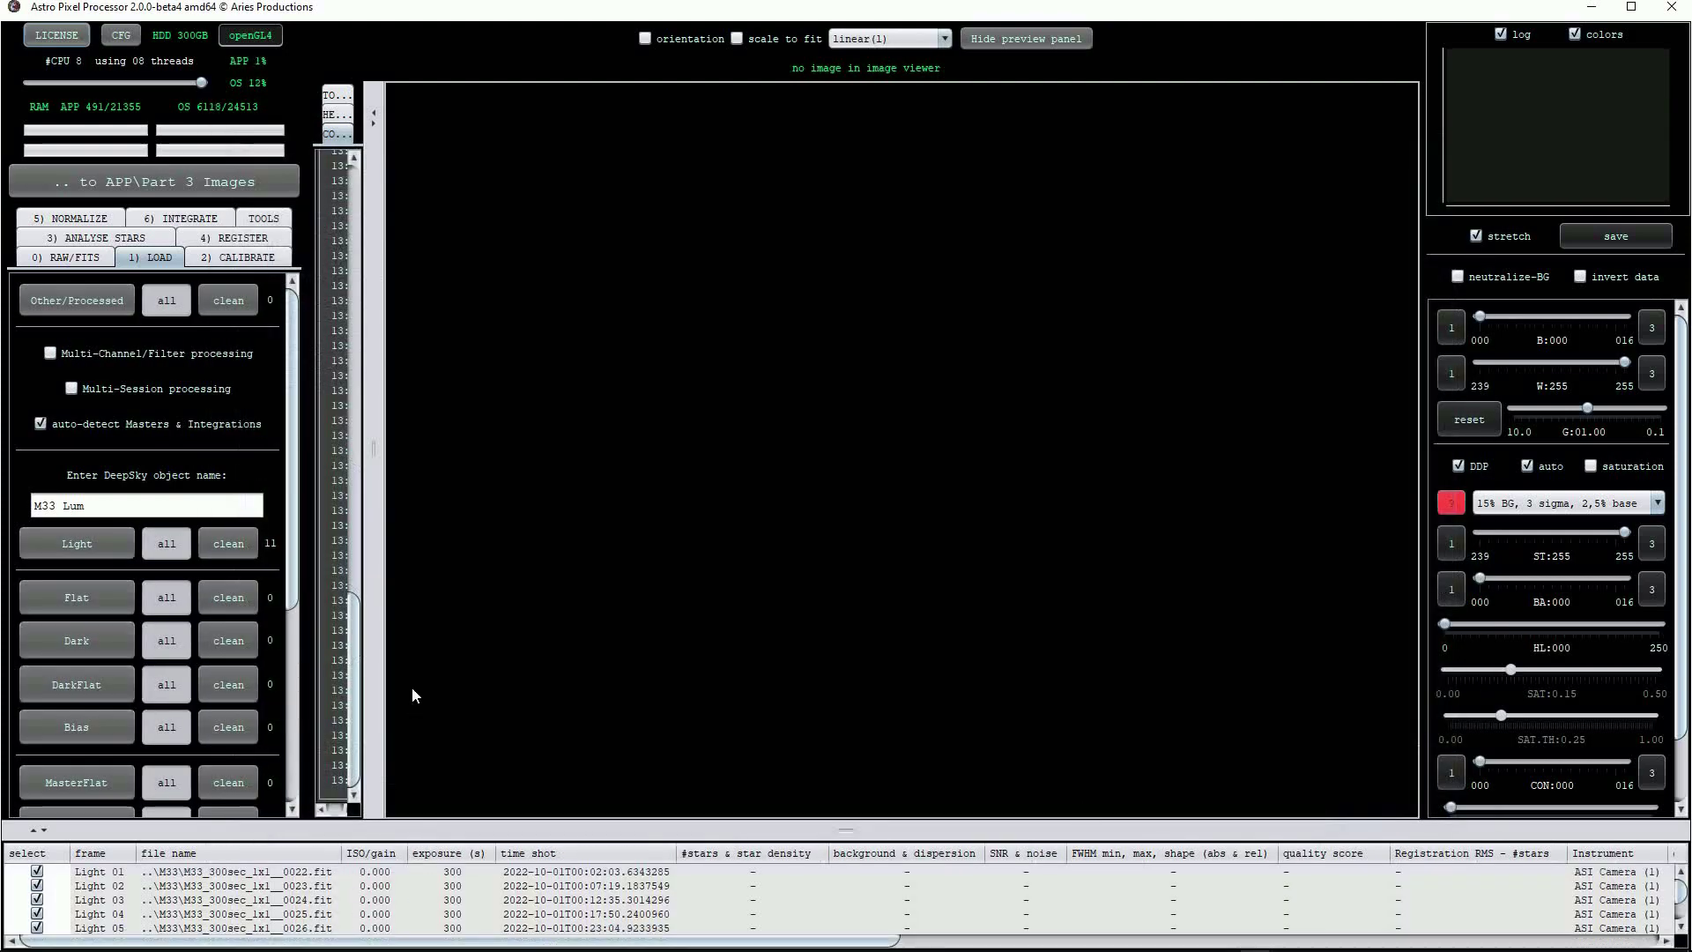
# Step: Add the six Lum Flat frames (006–011) from Calibration Frames as flats
pyautogui.click(101, 604)
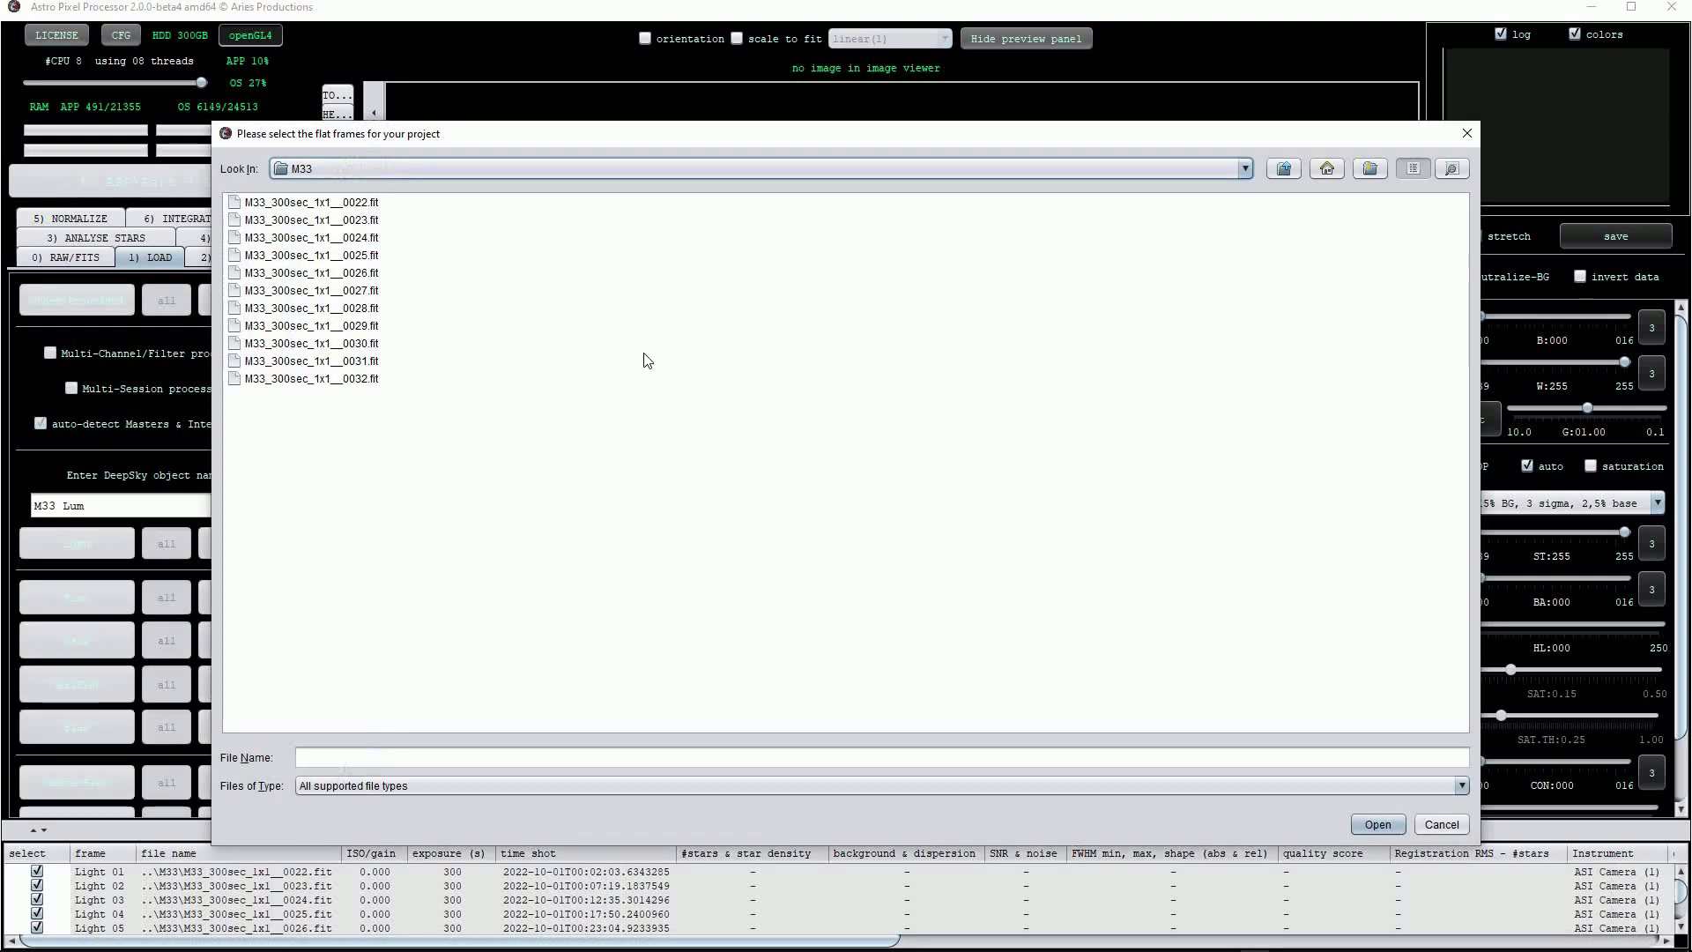
pyautogui.click(1285, 169)
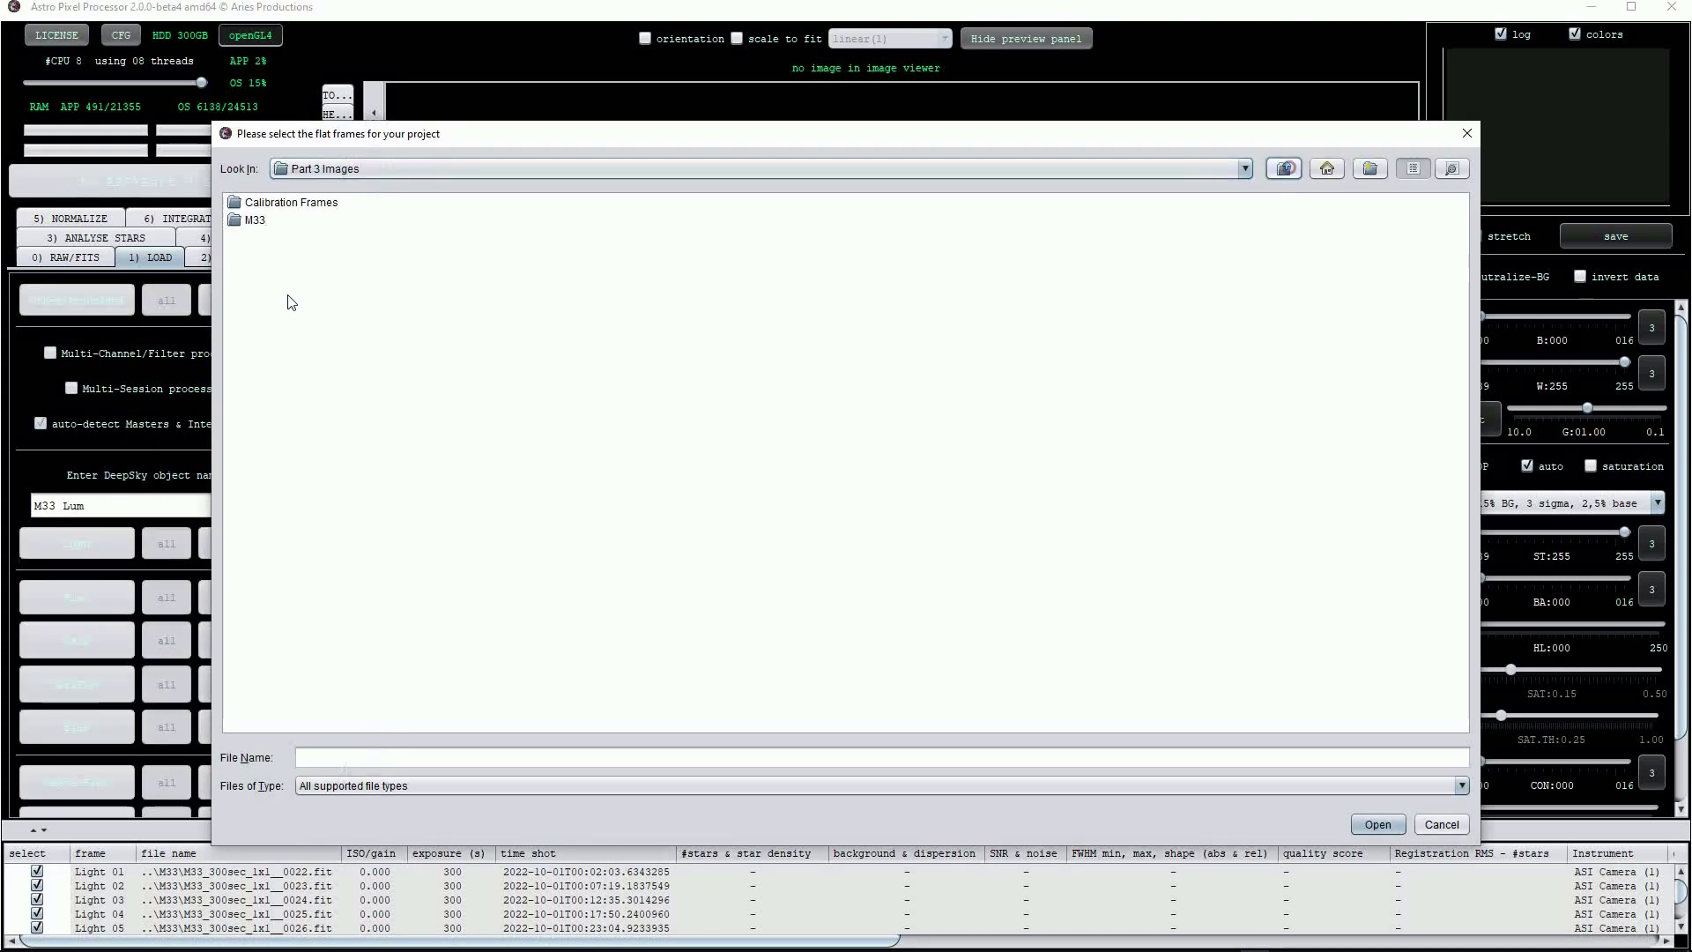
pyautogui.click(264, 203)
pyautogui.doubleClick(265, 203)
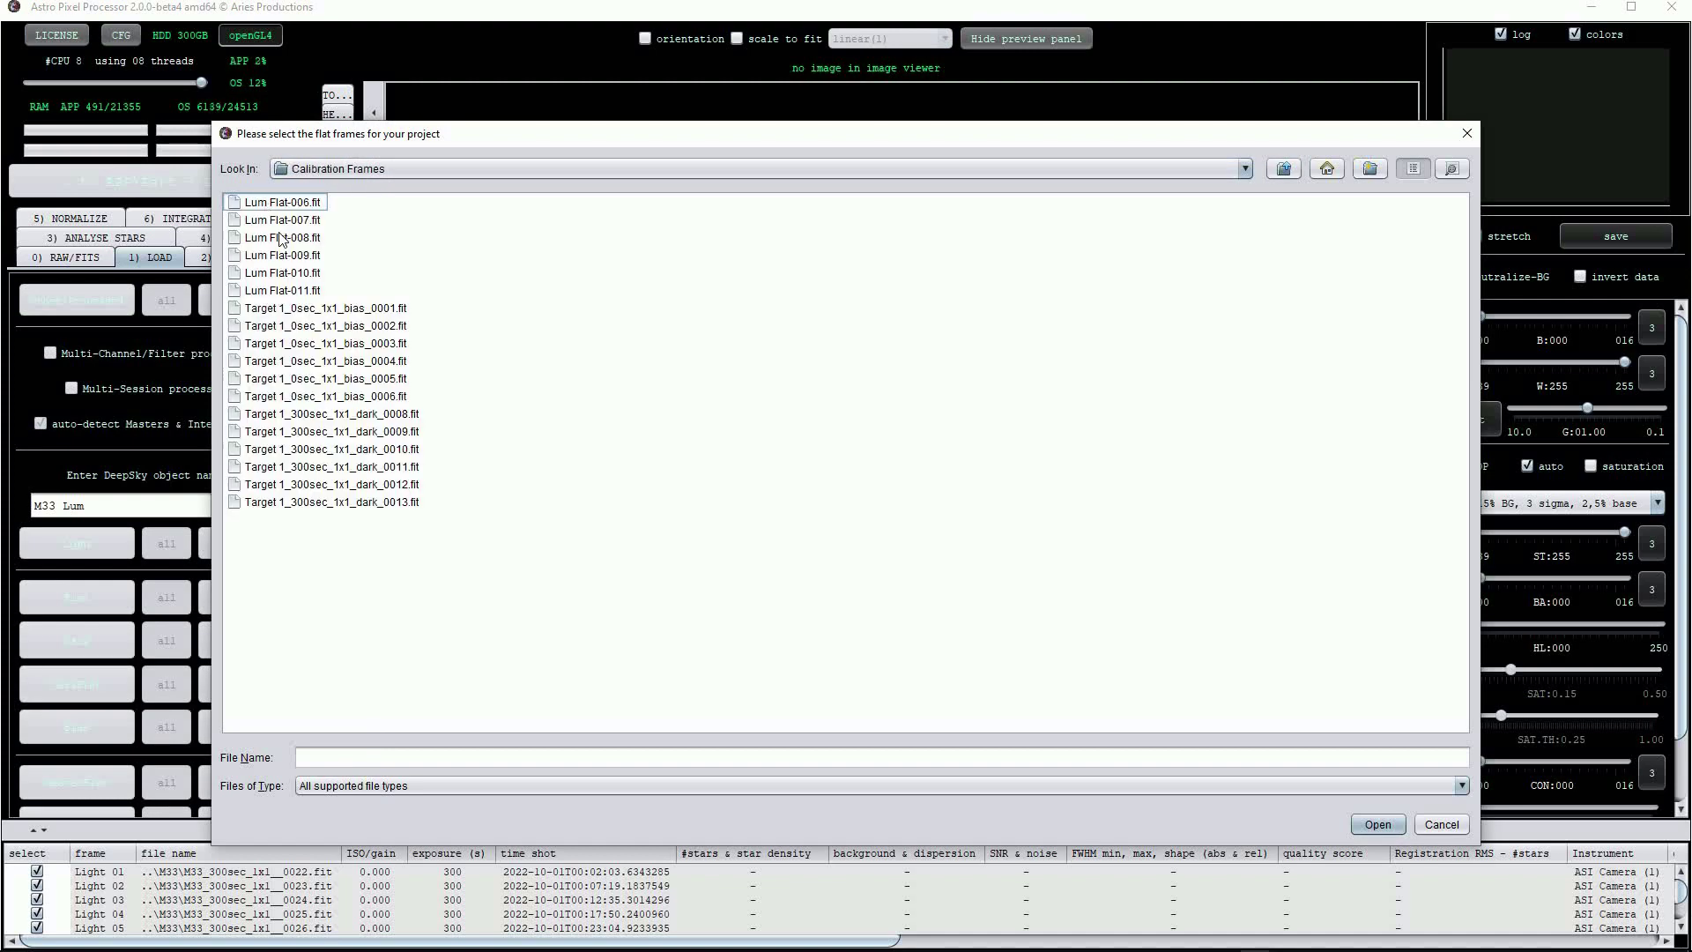
pyautogui.click(286, 290)
pyautogui.keyDown('shift'); pyautogui.click(291, 204); pyautogui.keyUp('shift')
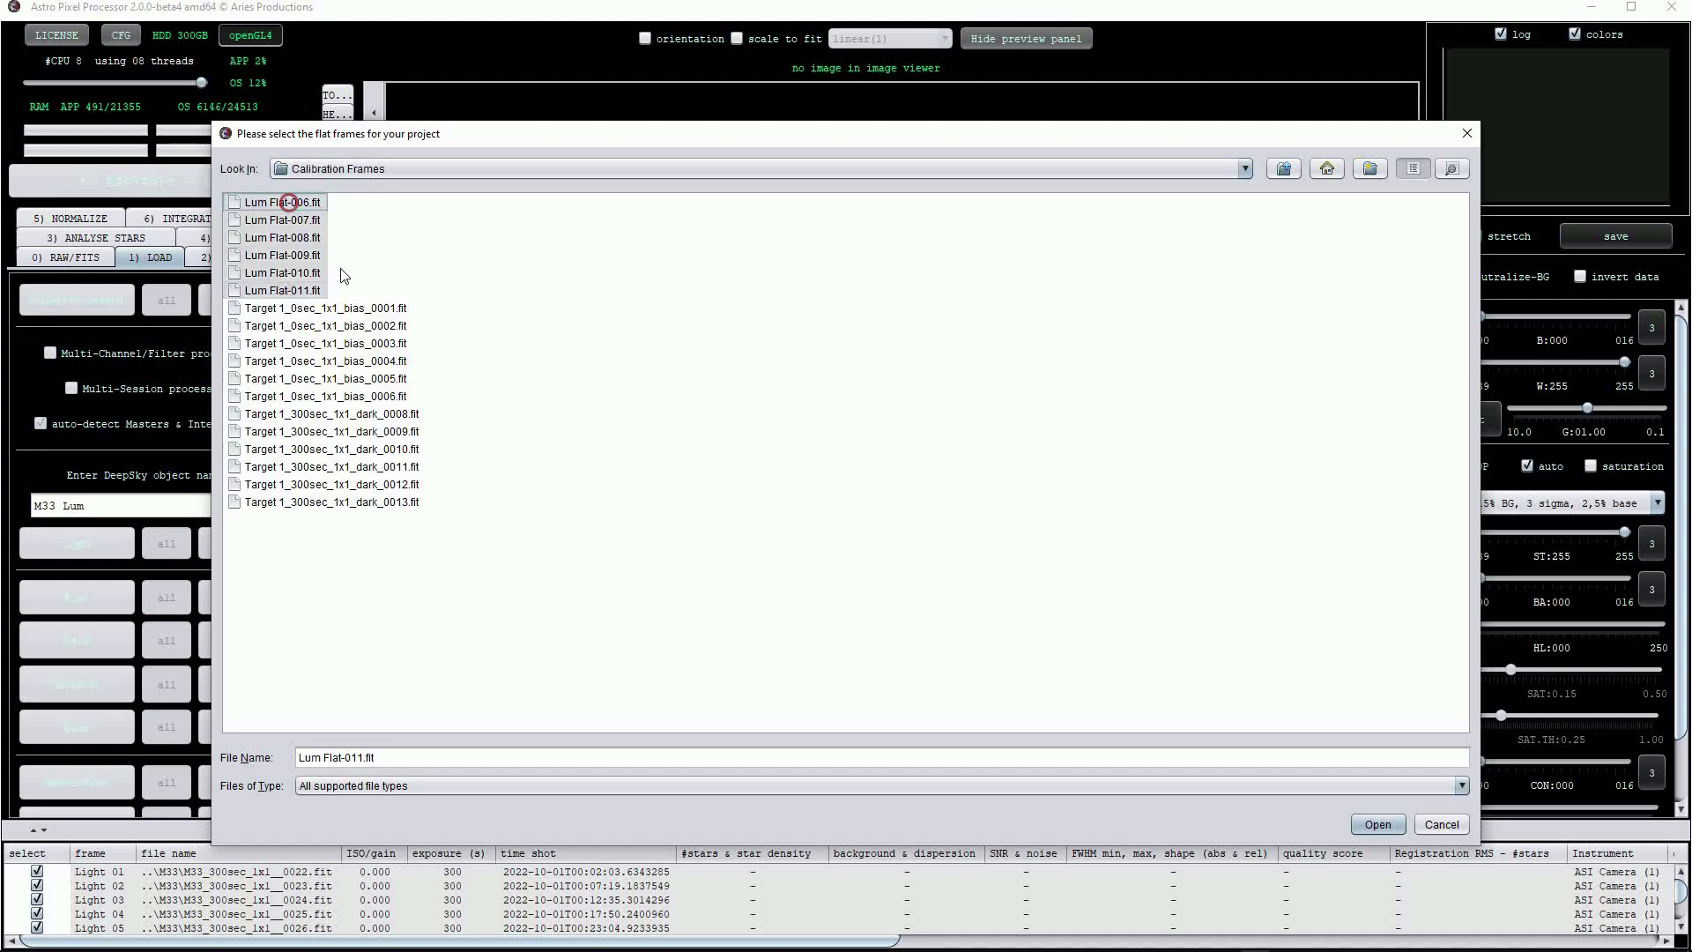
pyautogui.click(1377, 824)
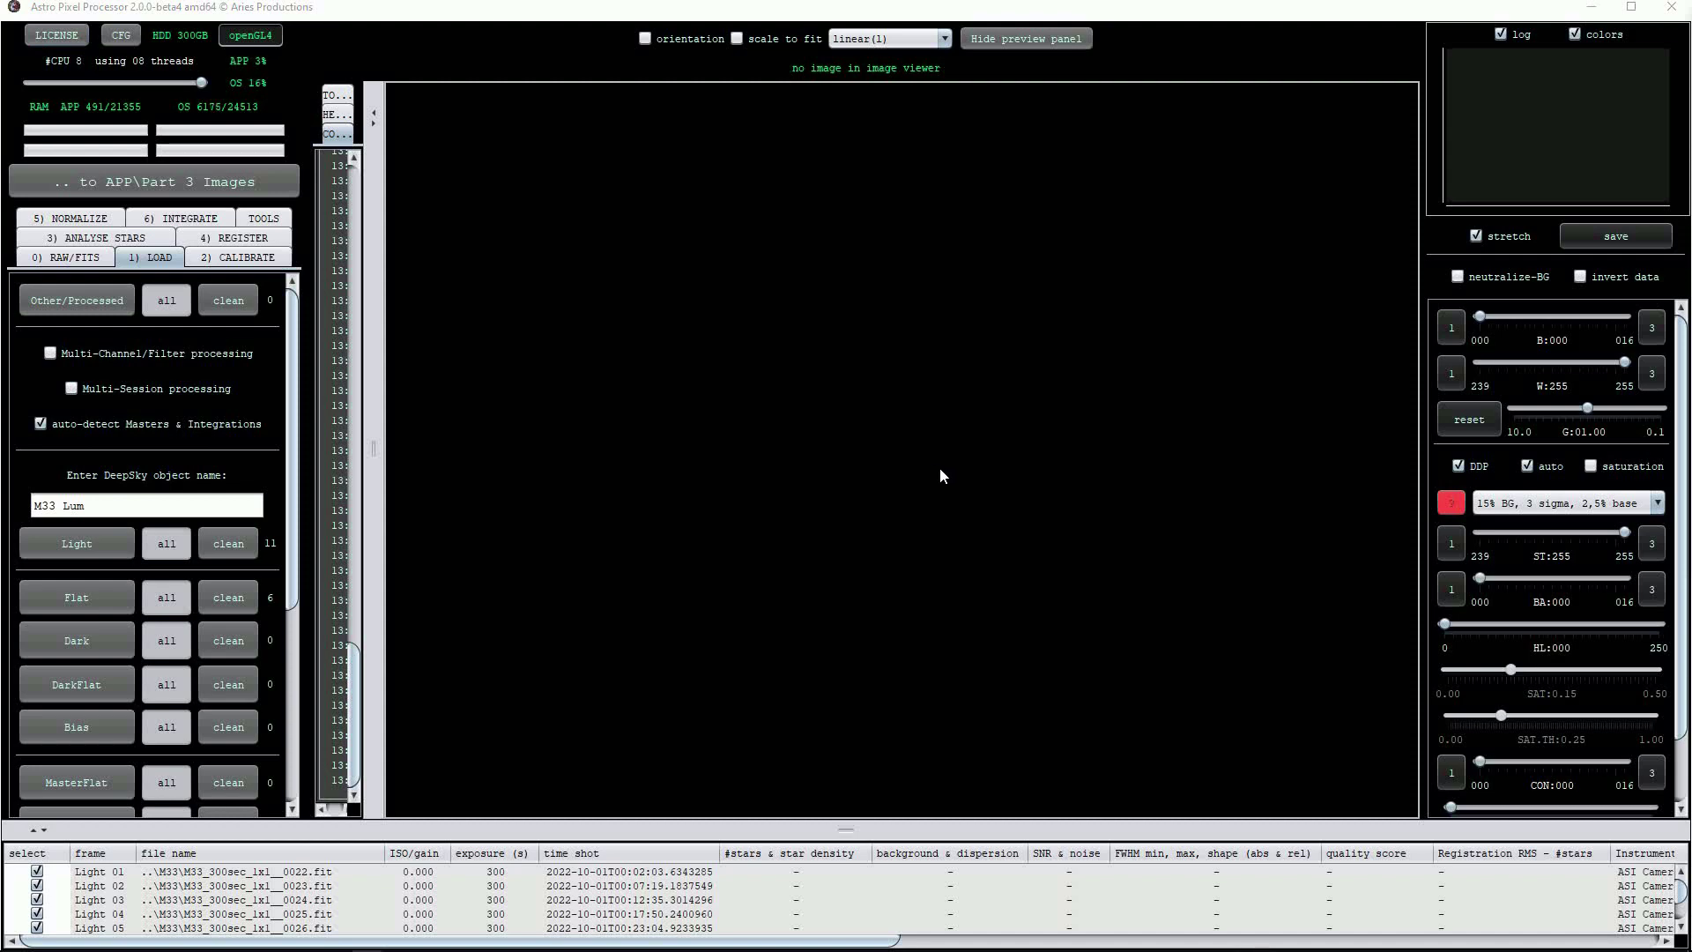
# Step: Add the six 300-second dark frames from Calibration Frames
pyautogui.click(76, 639)
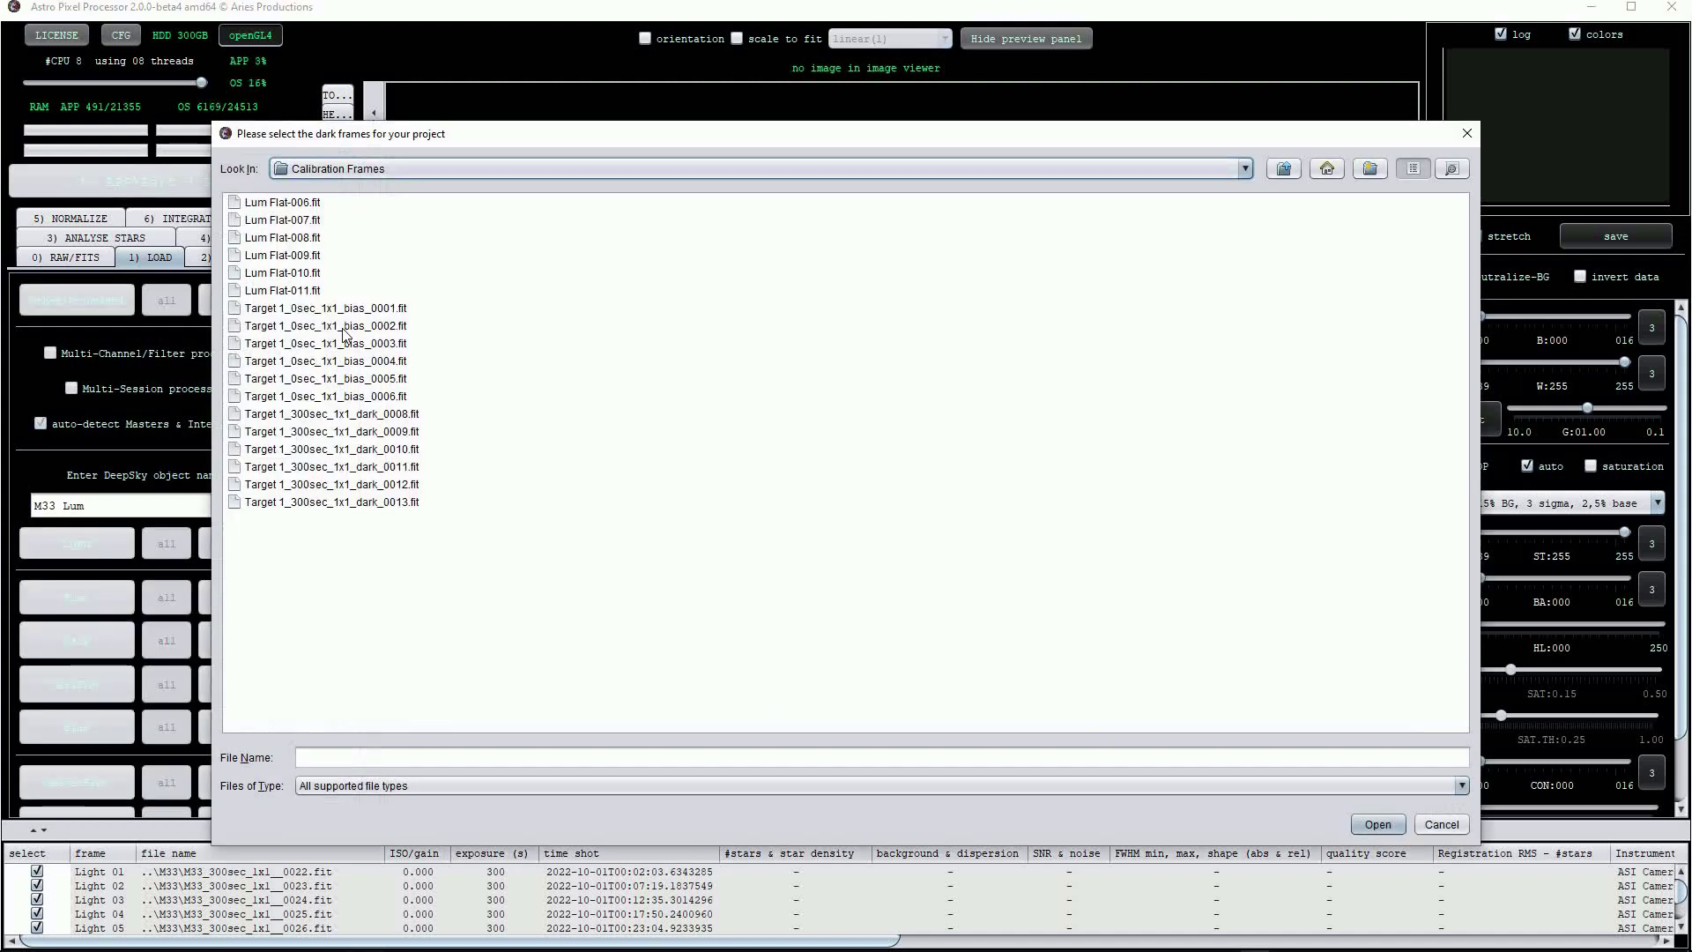
pyautogui.click(382, 416)
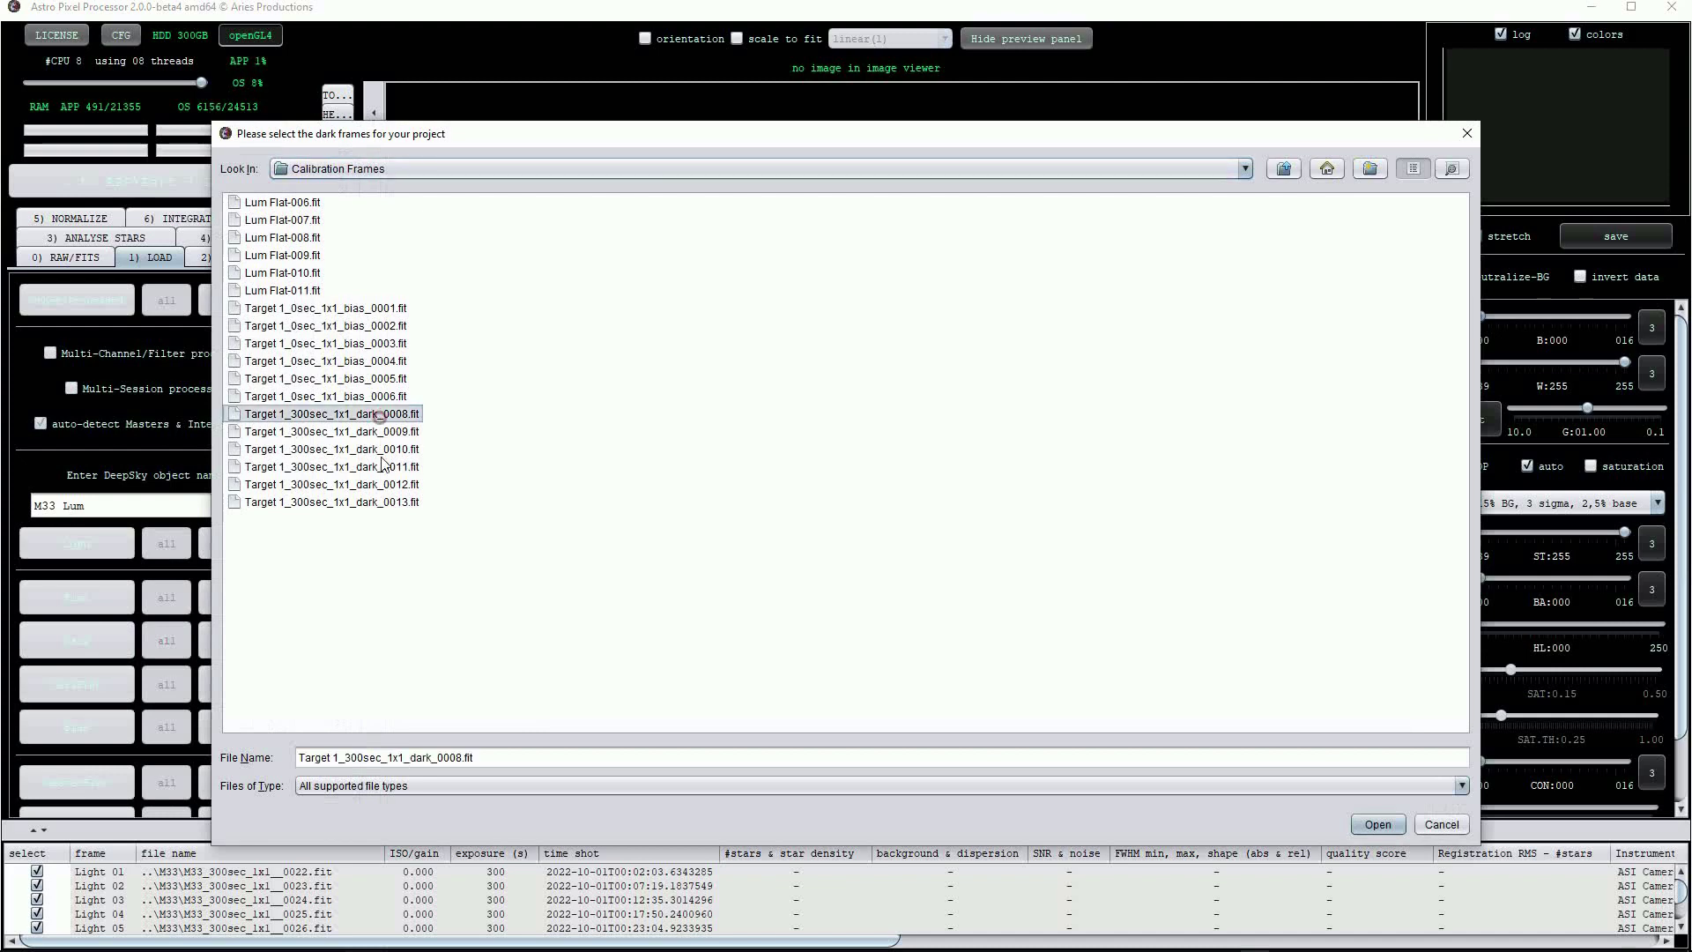
pyautogui.keyDown('shift'); pyautogui.click(388, 502); pyautogui.keyUp('shift')
pyautogui.click(1388, 828)
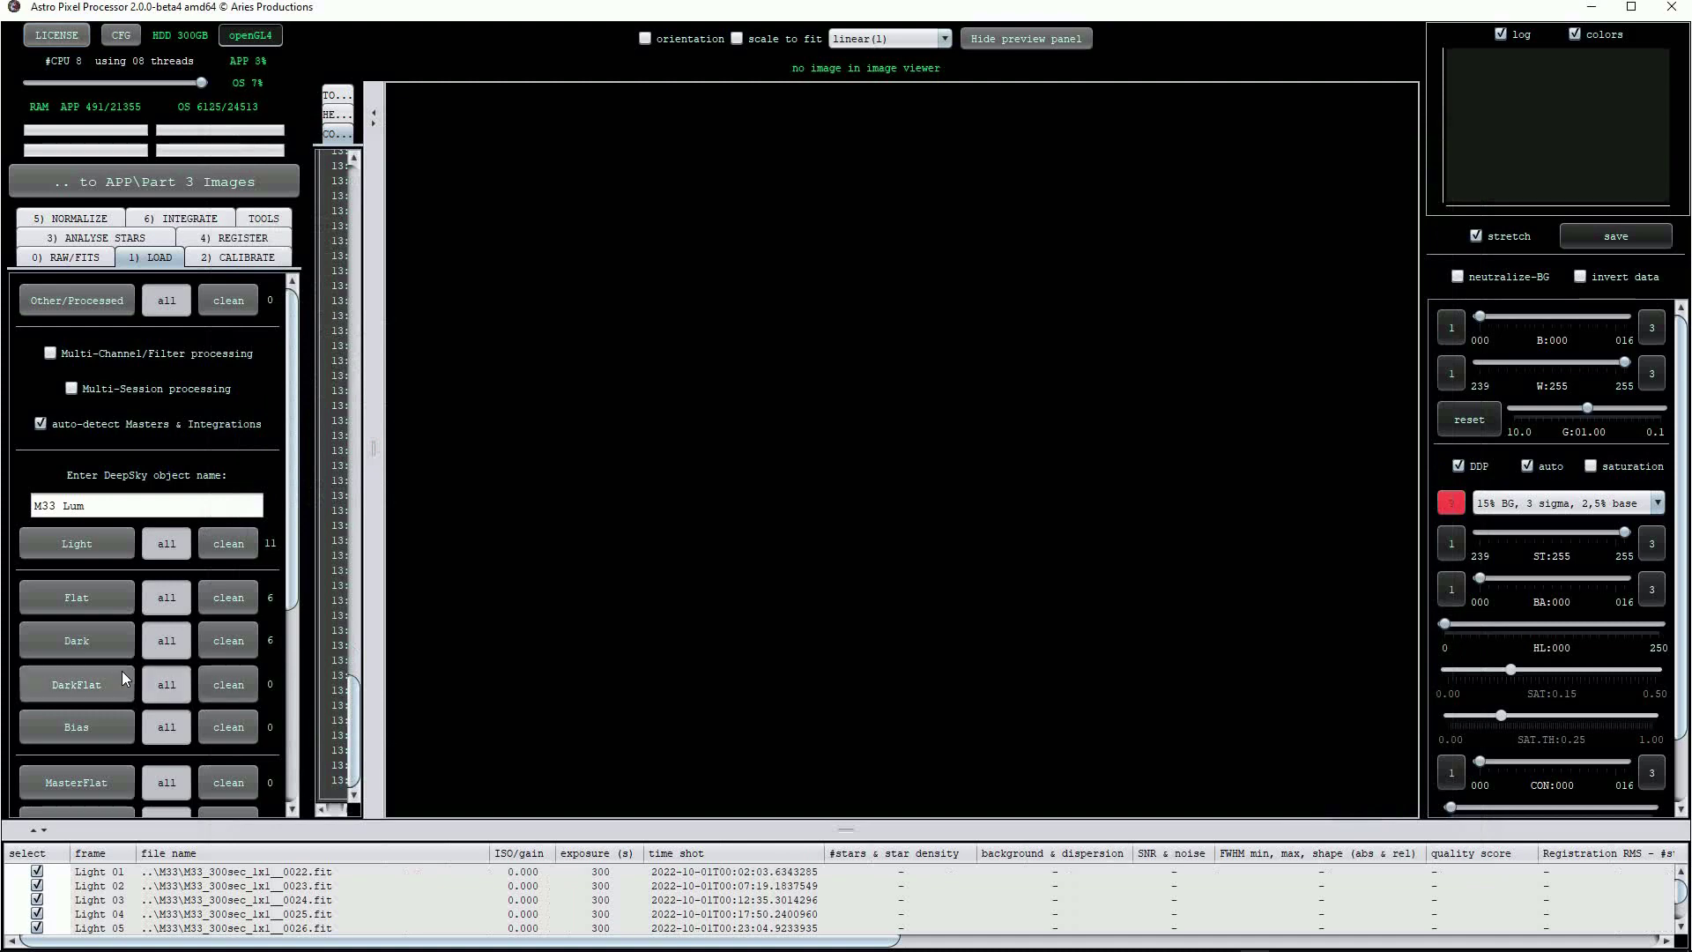
# Step: Add the six bias frames from Calibration Frames
pyautogui.click(92, 727)
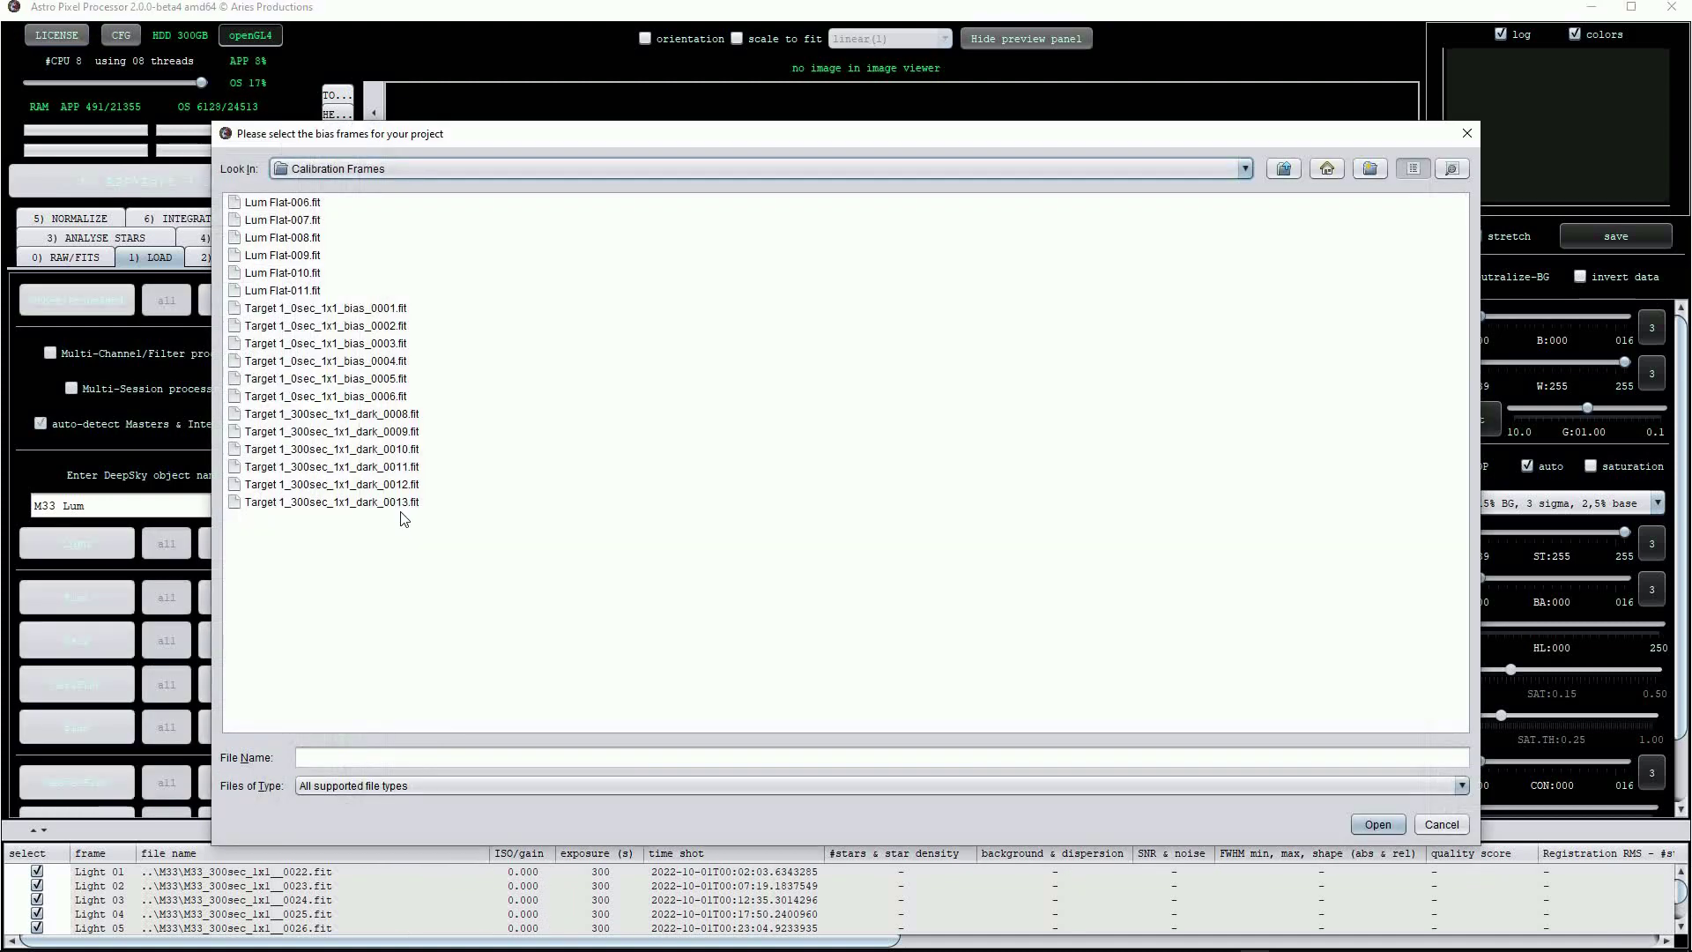
pyautogui.click(342, 312)
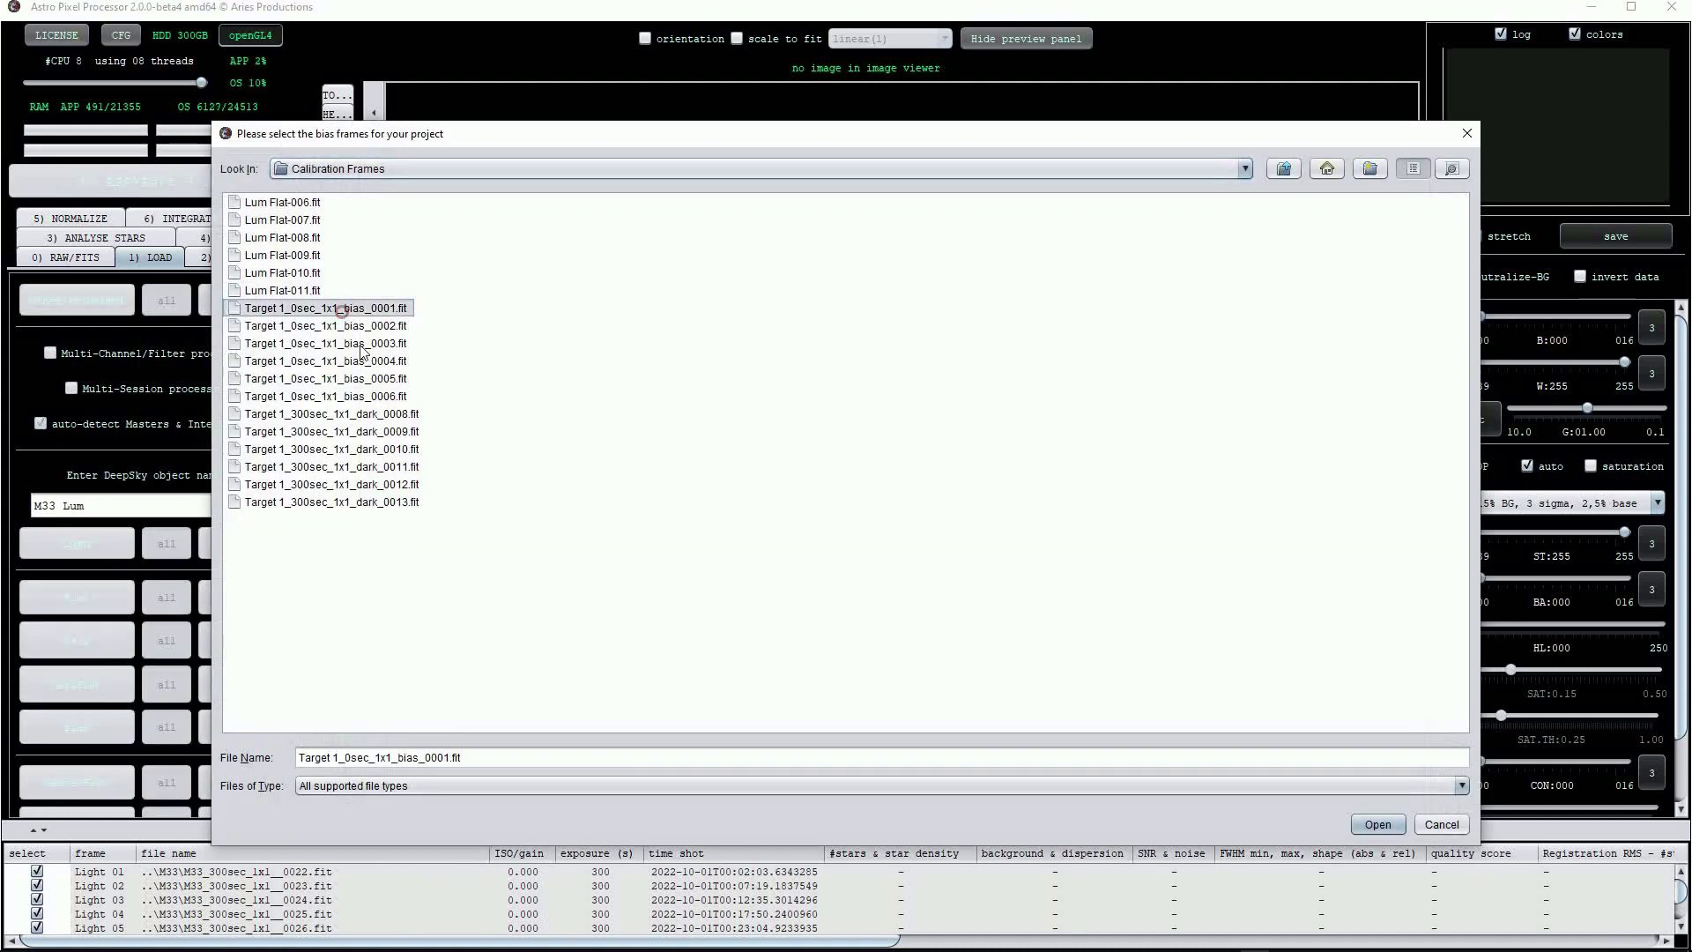
pyautogui.keyDown('shift'); pyautogui.click(364, 396); pyautogui.keyUp('shift')
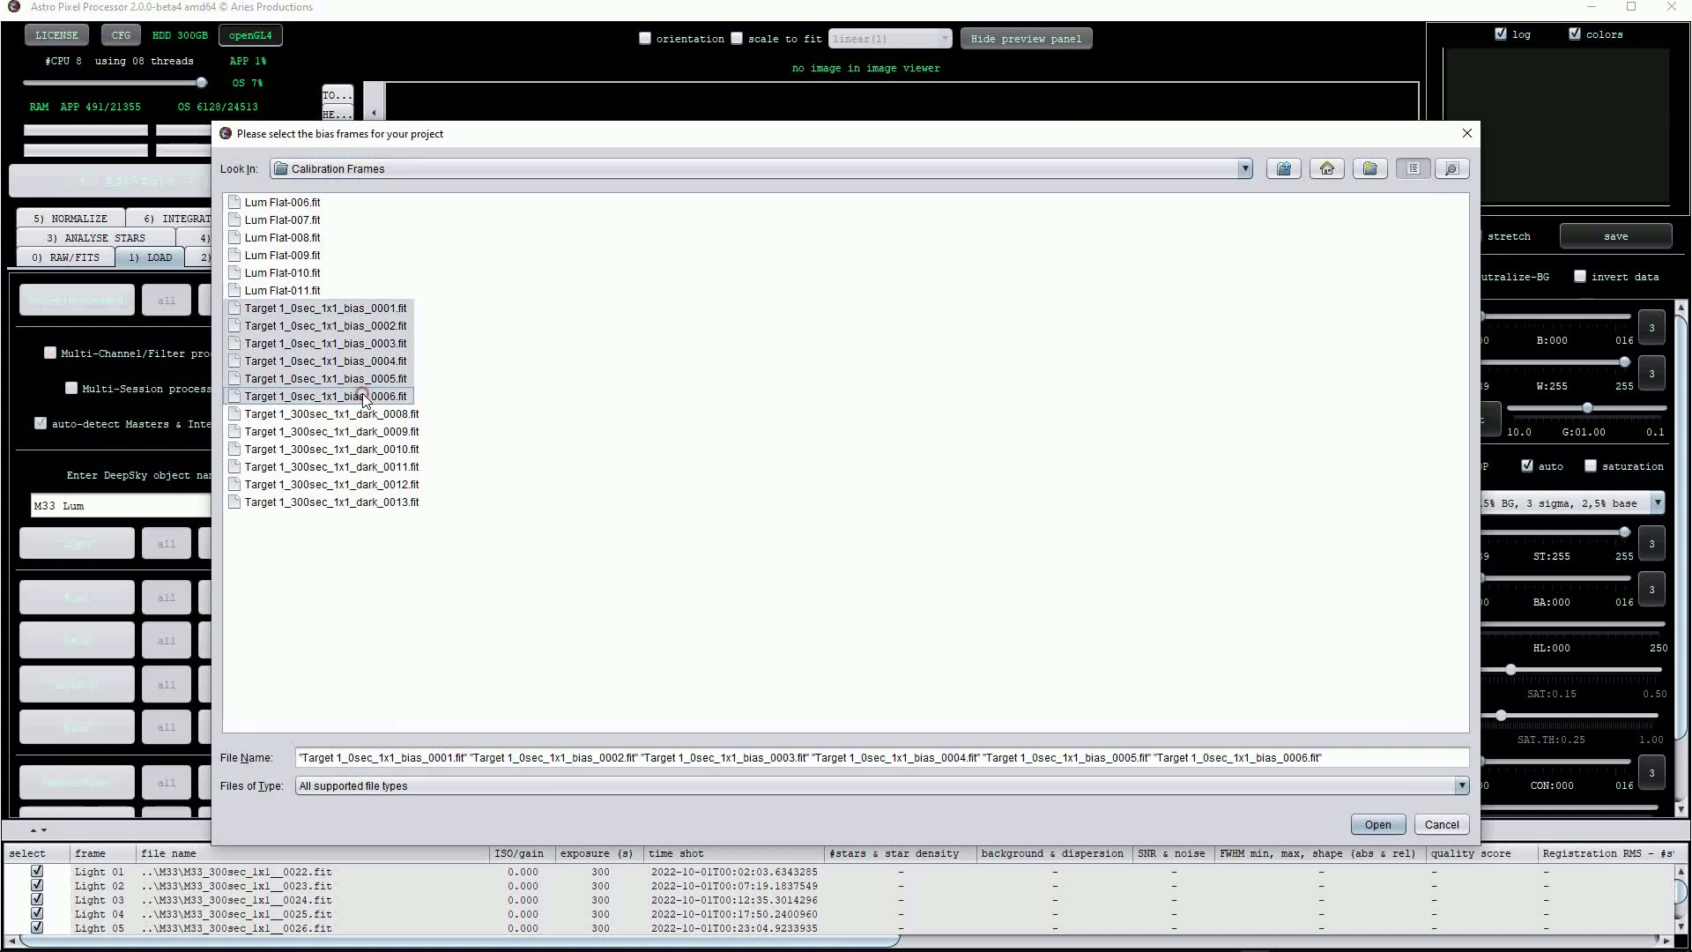
pyautogui.click(1372, 821)
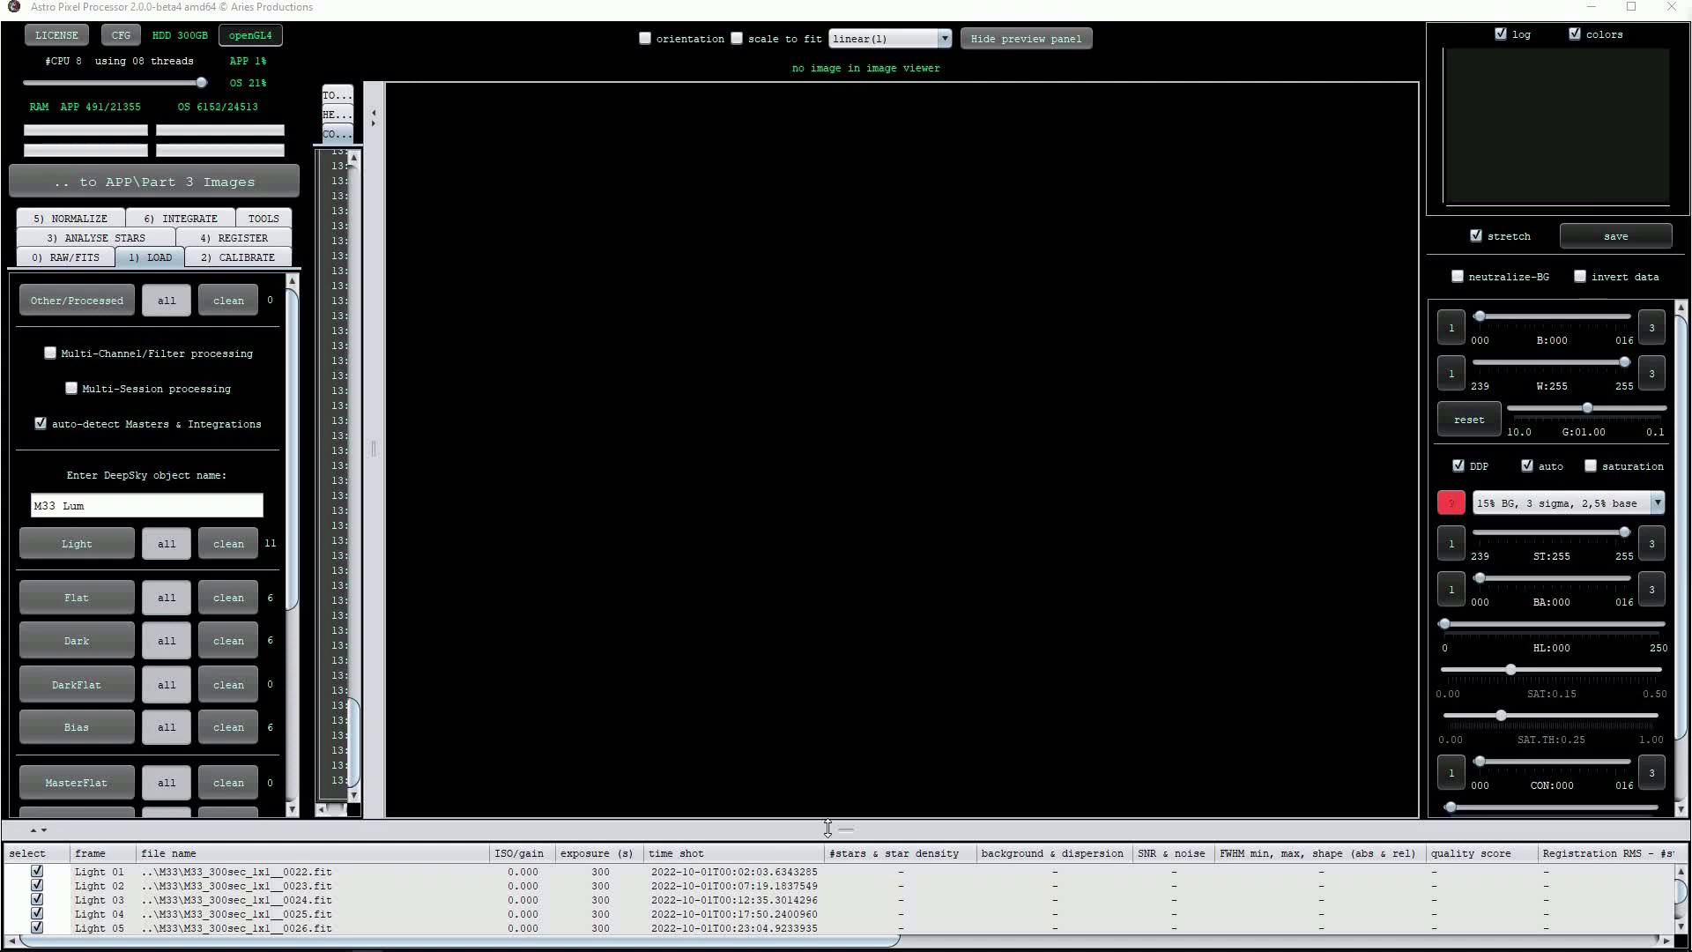
# Step: Enlarge the frame list to inspect all 29 loaded frames, then shrink it back
pyautogui.moveTo(840, 830); pyautogui.dragTo(841, 416)
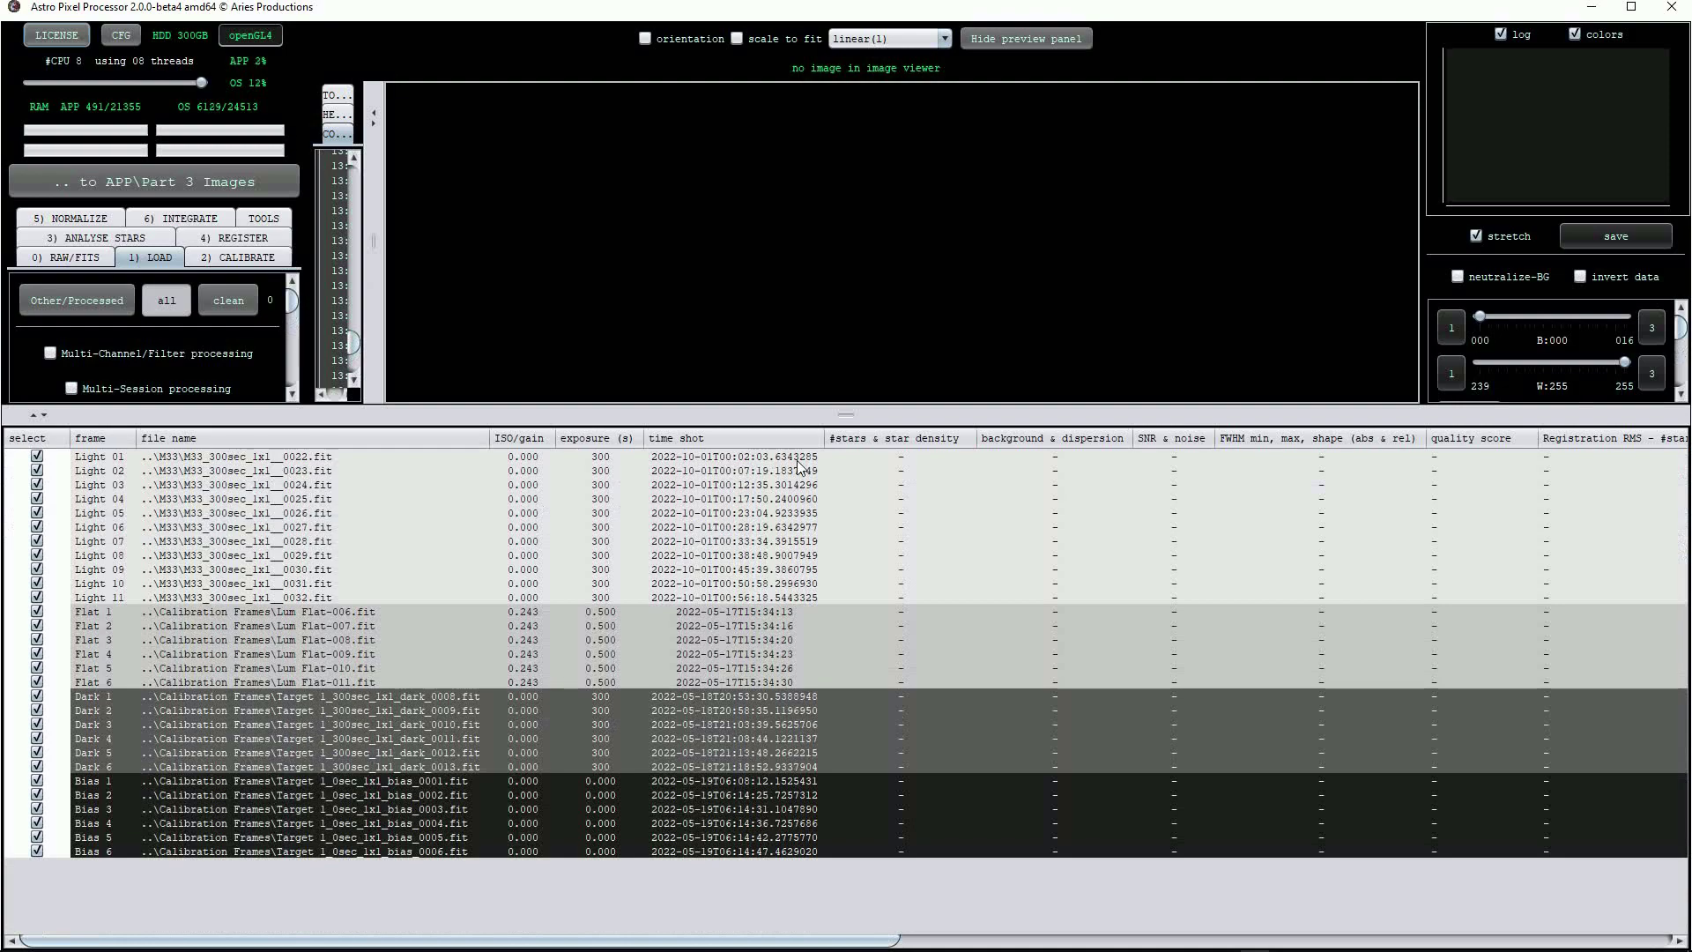
pyautogui.moveTo(842, 414); pyautogui.dragTo(788, 862)
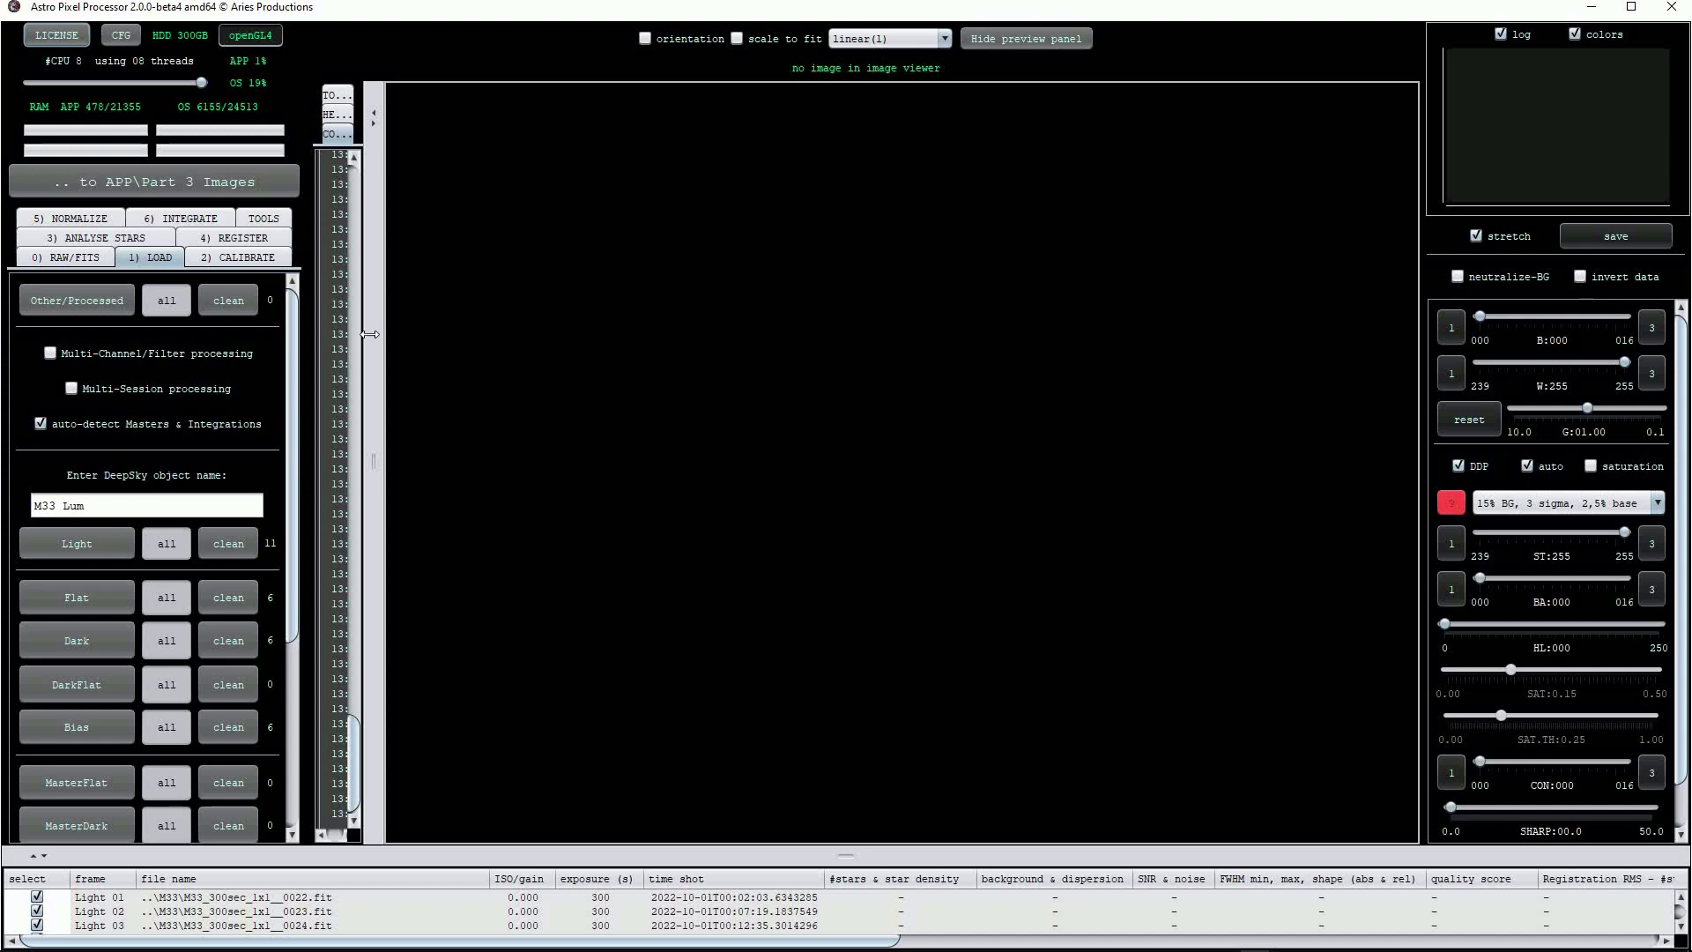
pyautogui.click(182, 220)
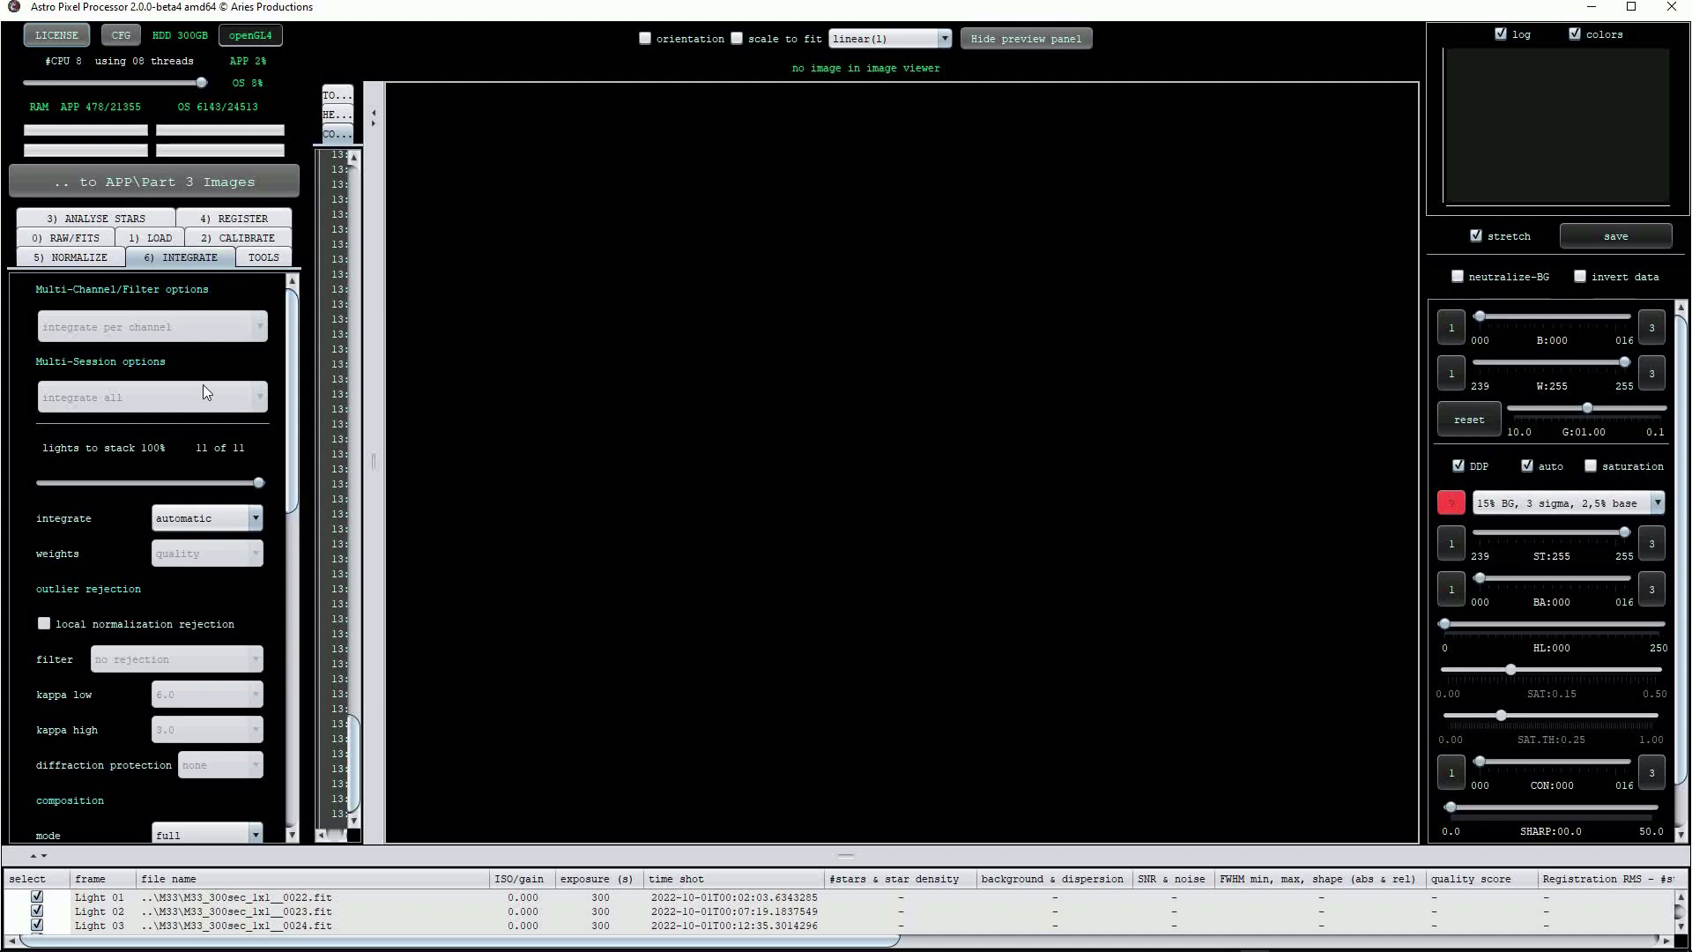
# Step: Set the save directory to Part 3 Images and integrate the lights as M33 Lum
pyautogui.moveTo(299, 457); pyautogui.dragTo(315, 801)
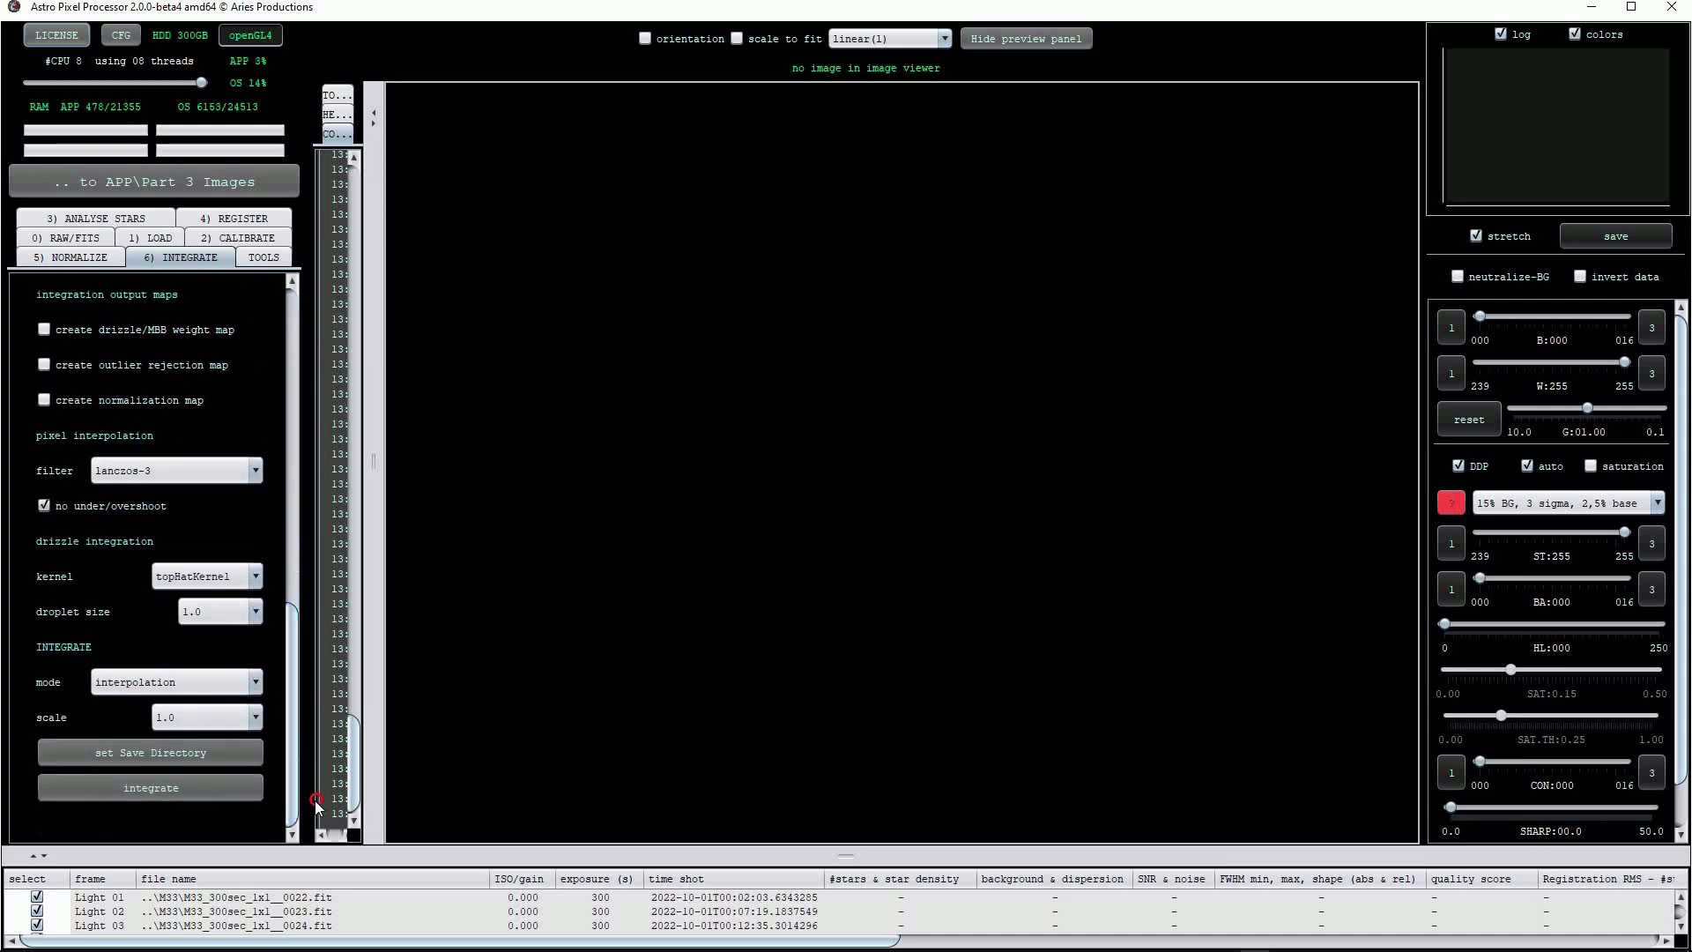
pyautogui.click(194, 756)
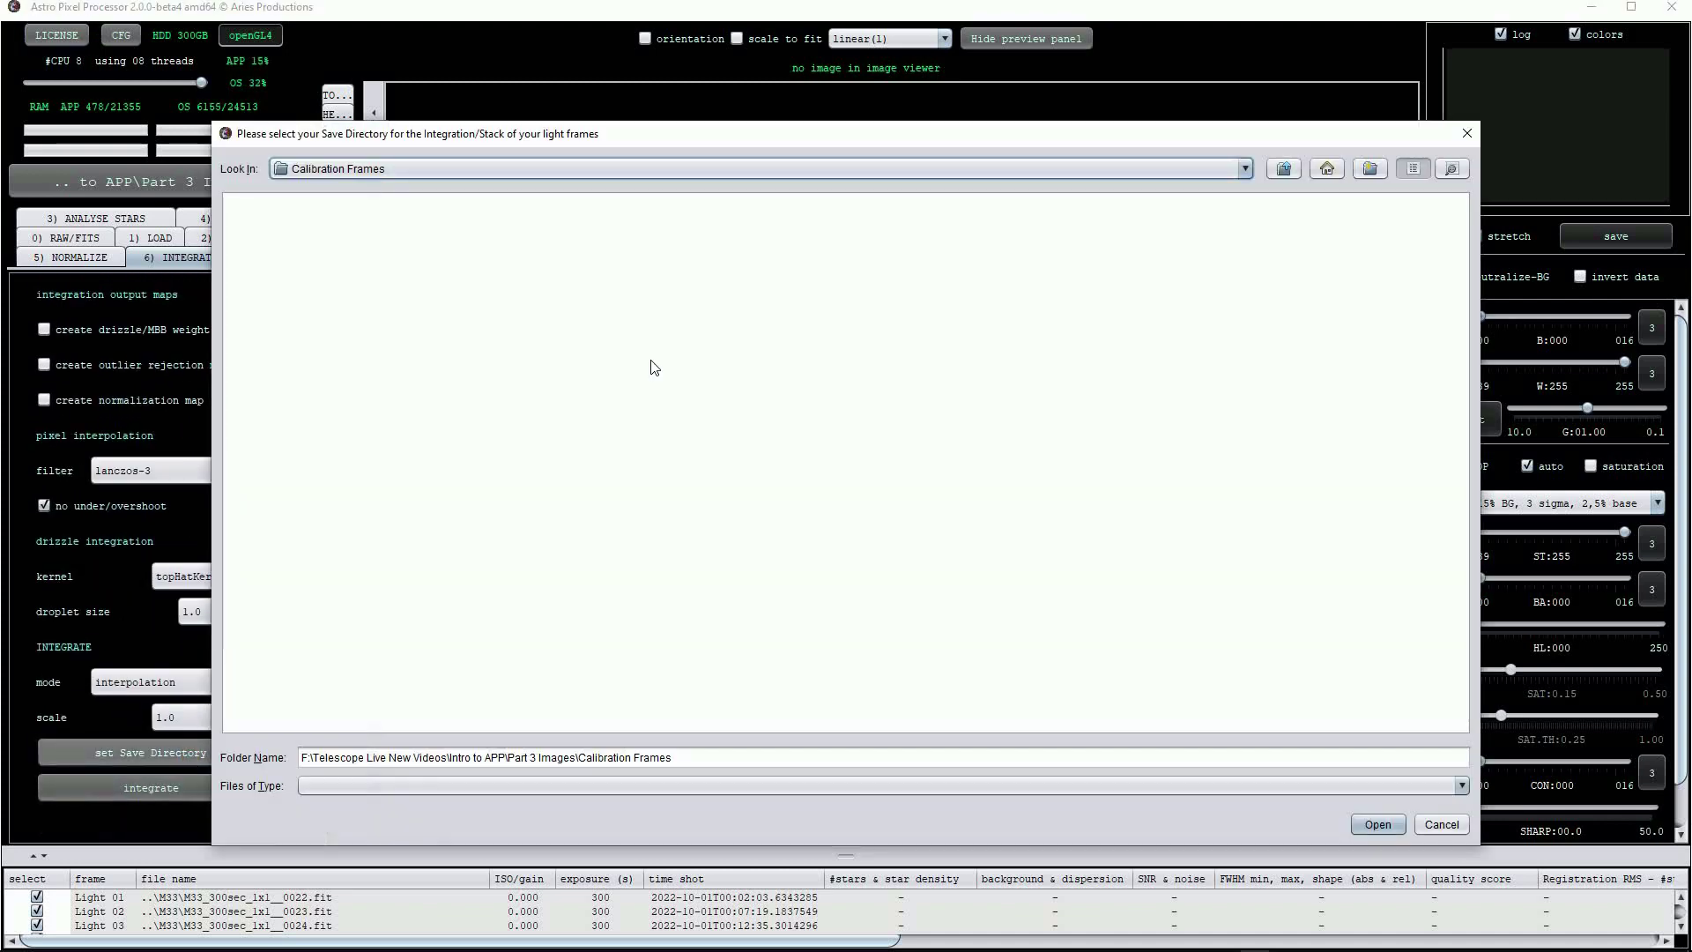
pyautogui.click(1283, 169)
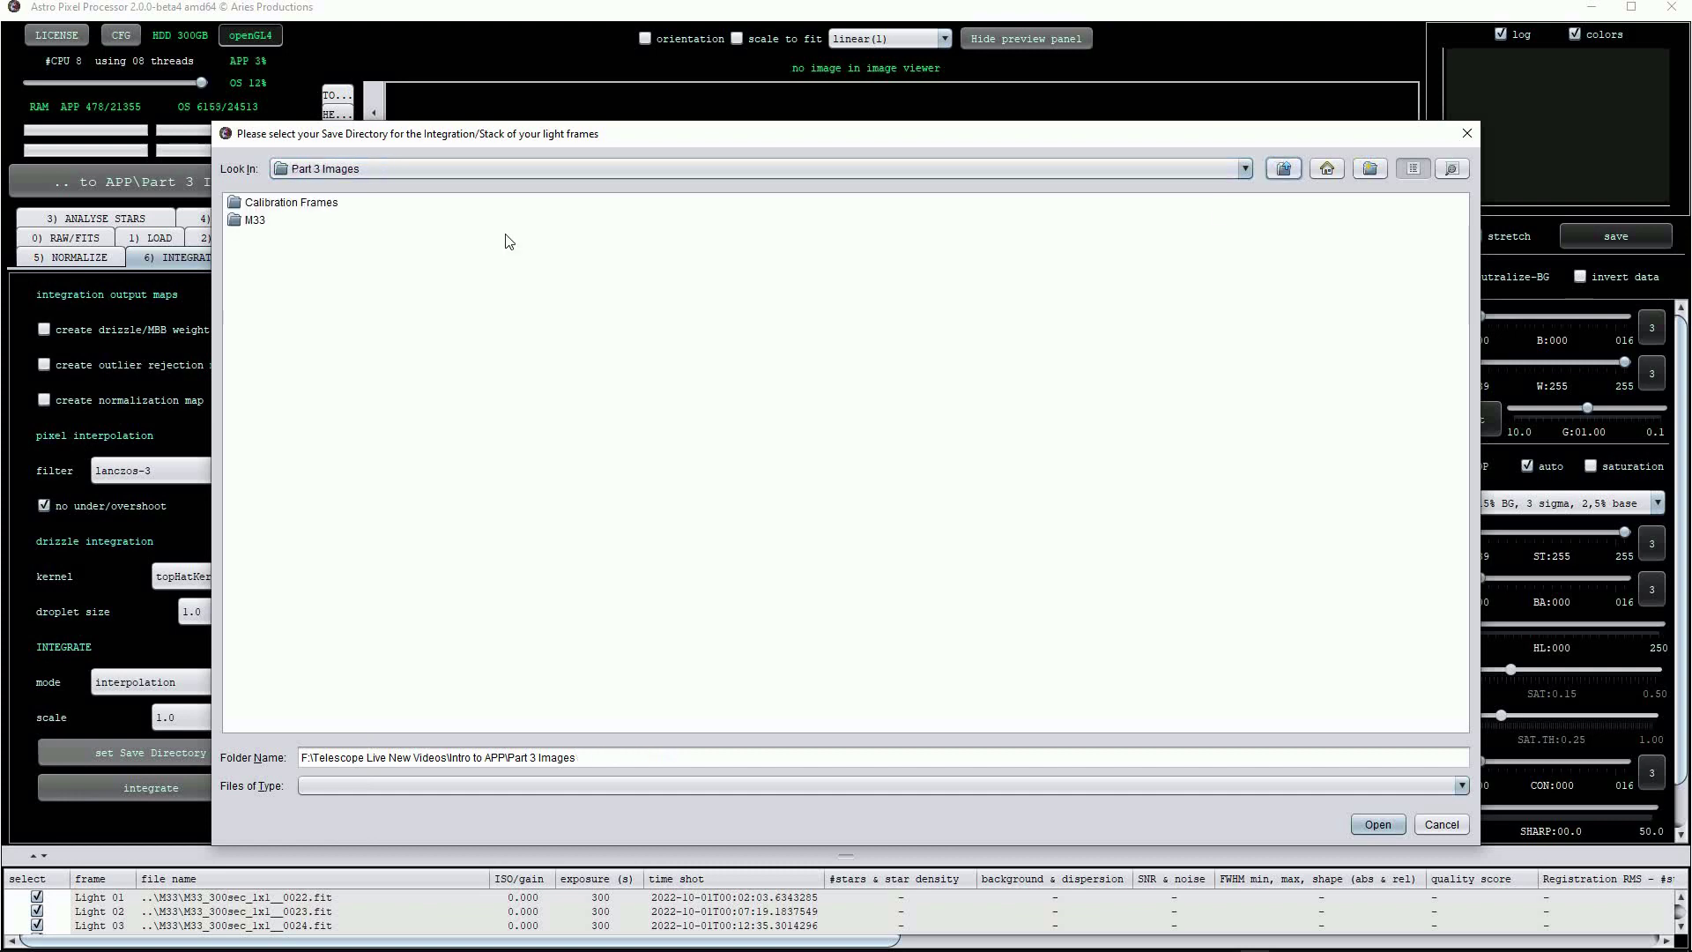
pyautogui.click(1367, 825)
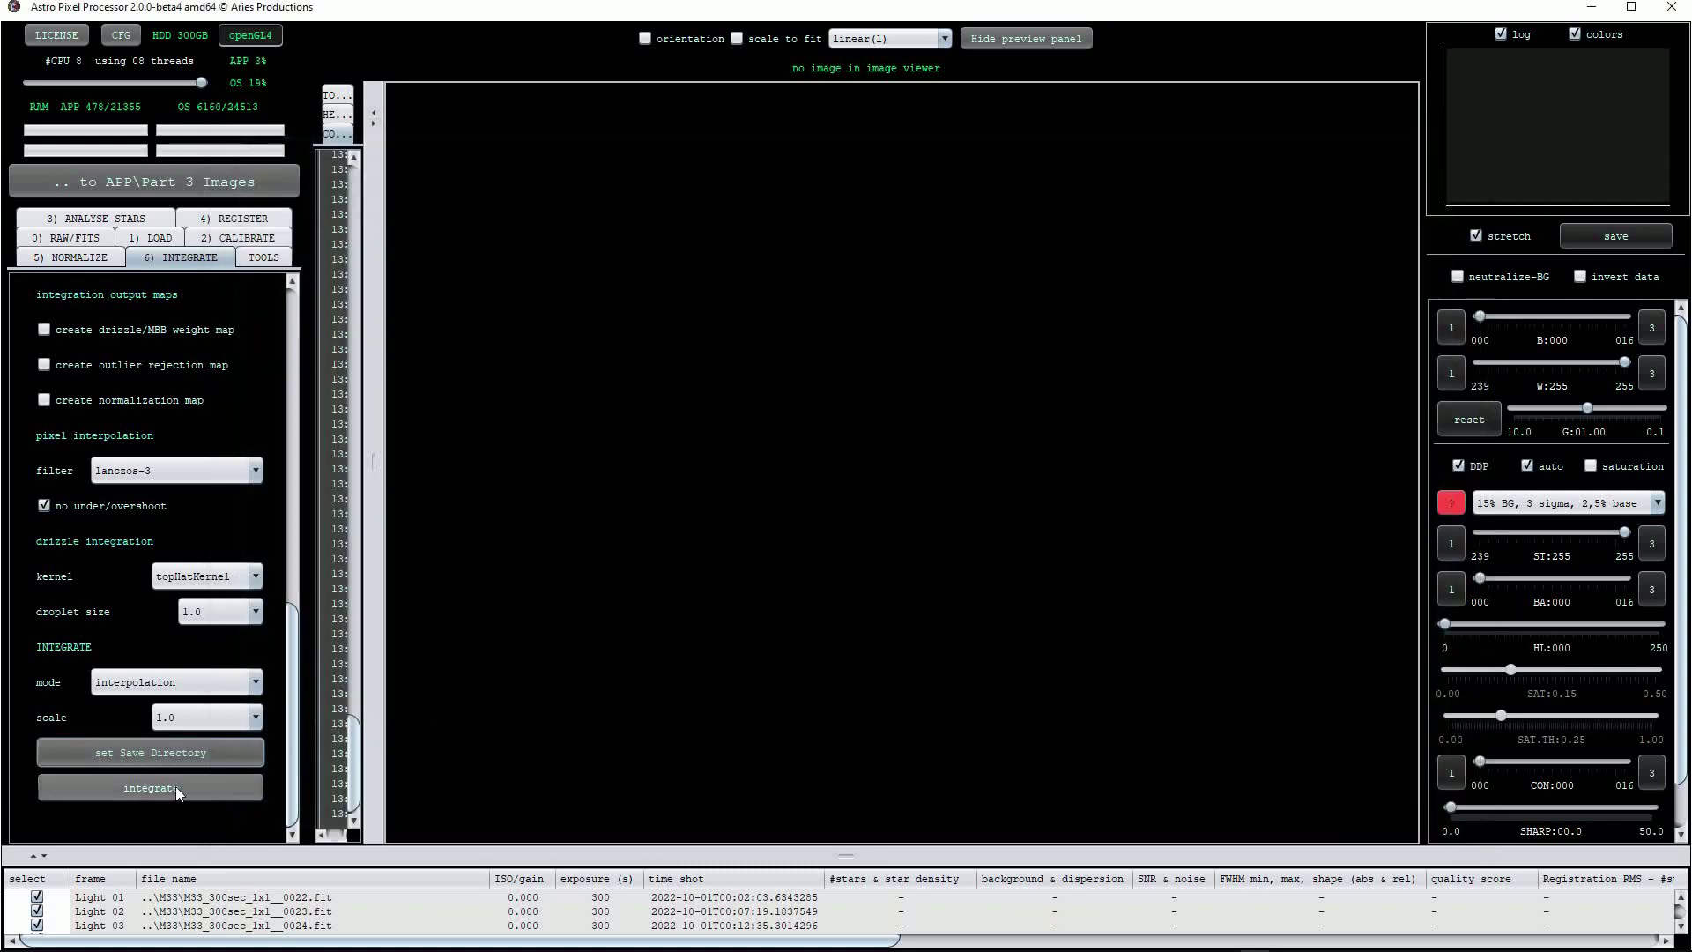
pyautogui.click(176, 786)
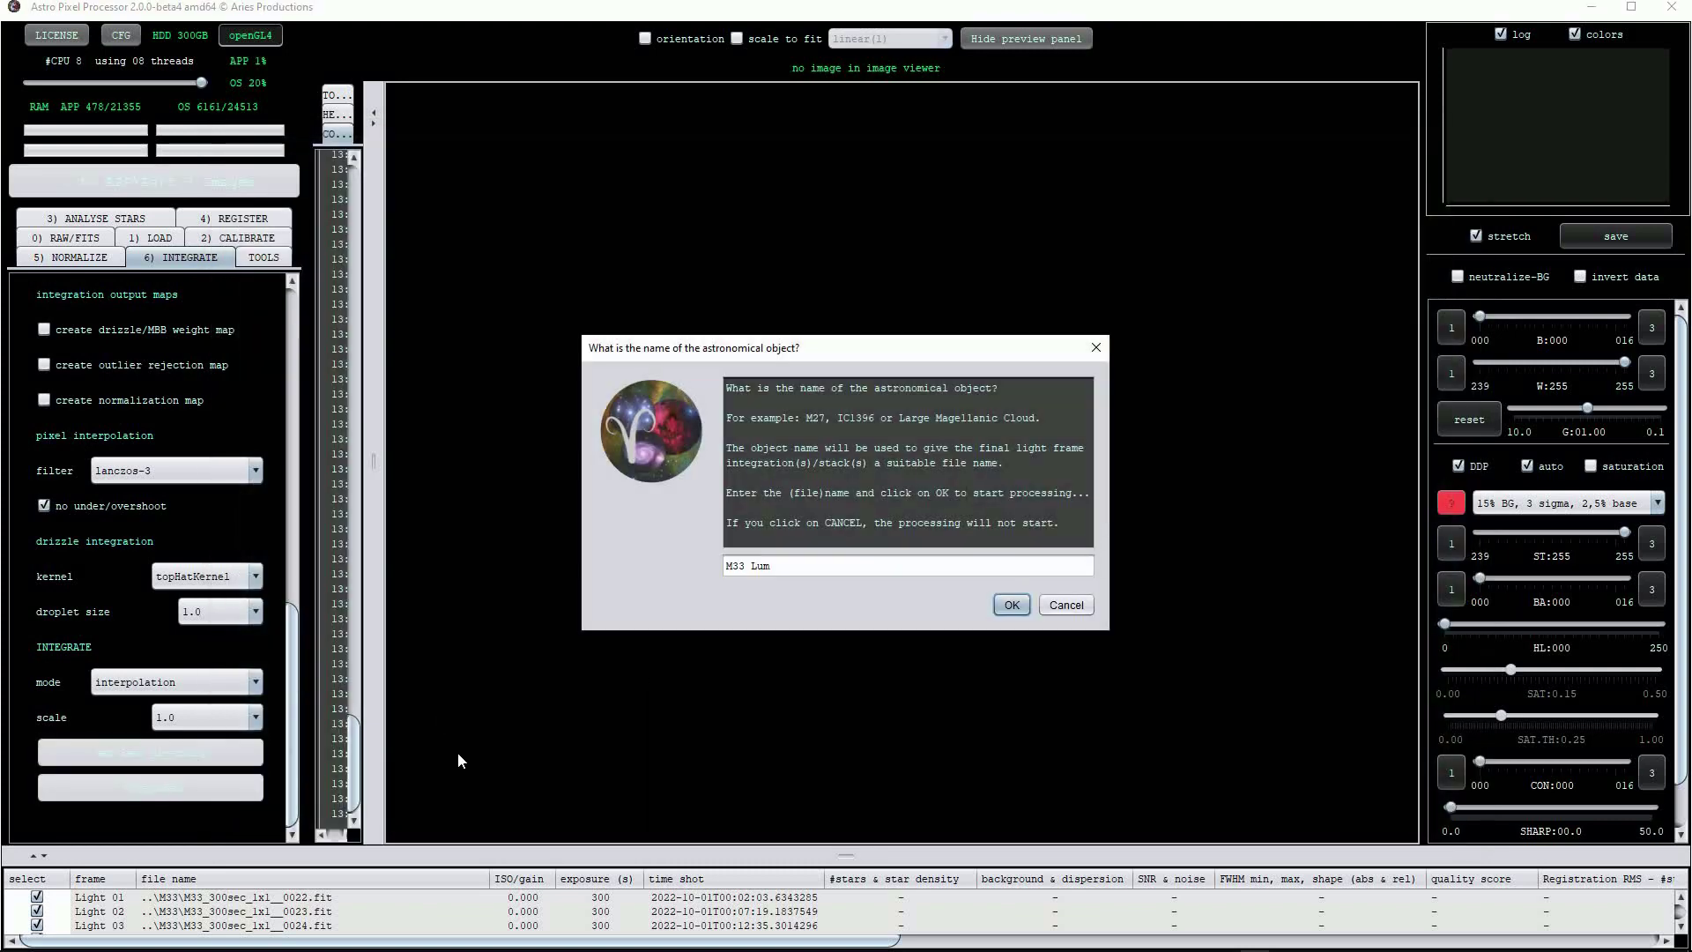
pyautogui.click(1010, 607)
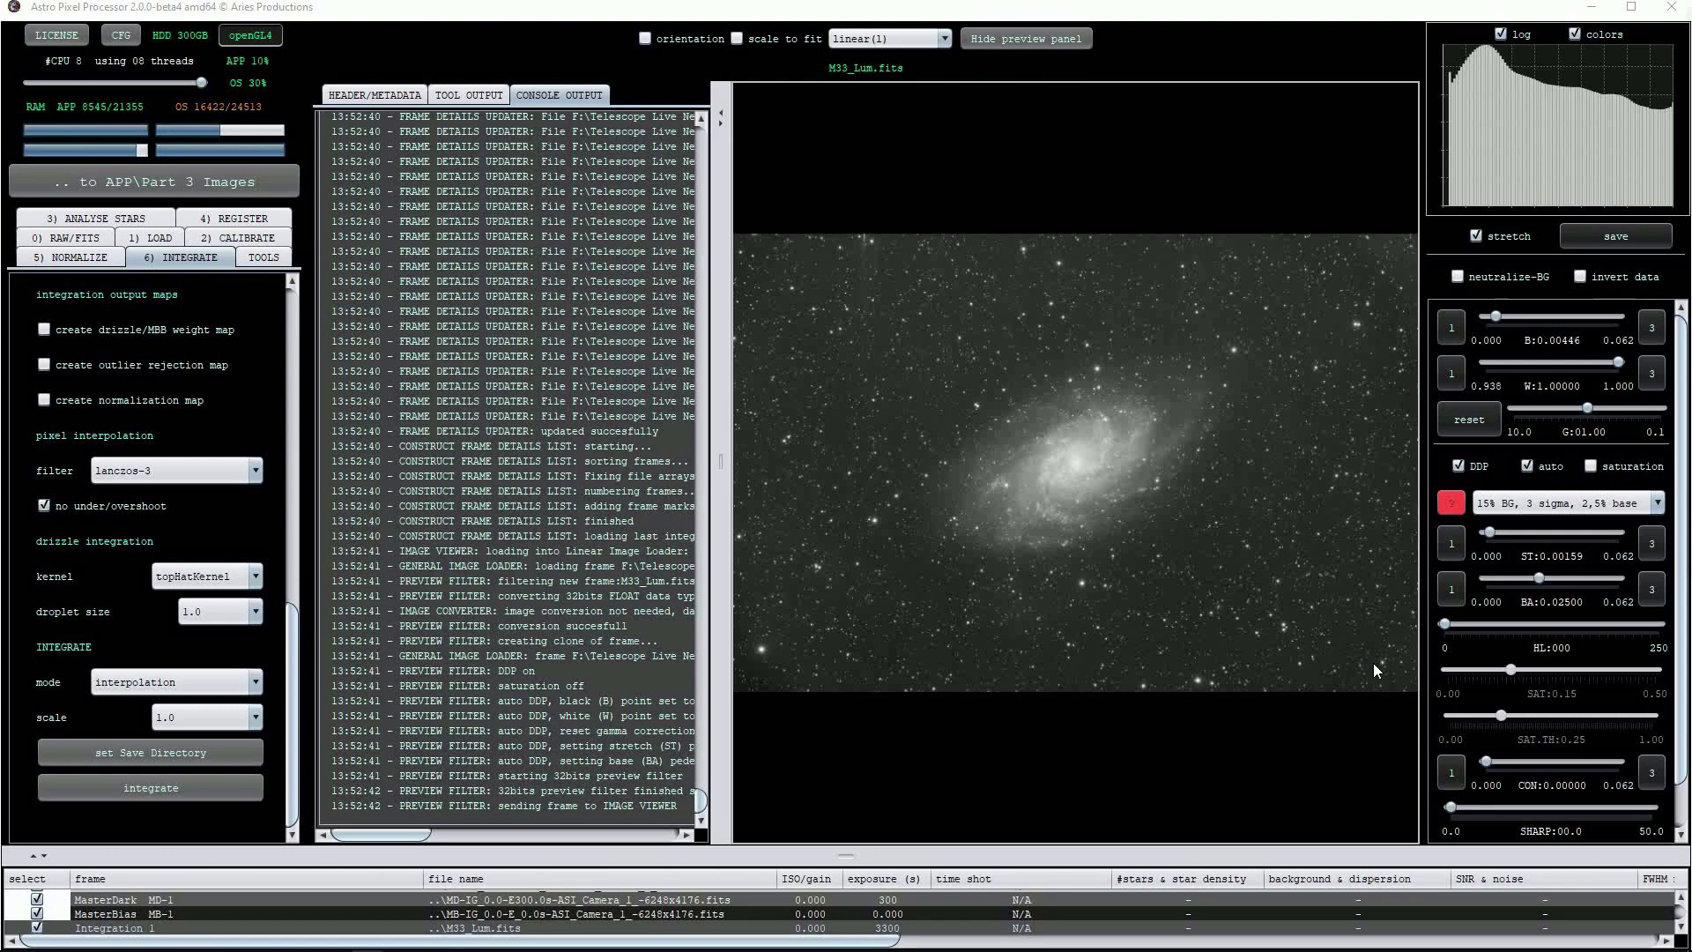
# Step: Widen the image preview and restretch it with the '10% BG, 5 sigma, 0,0% base' DDP preset
pyautogui.moveTo(720, 462); pyautogui.dragTo(323, 457)
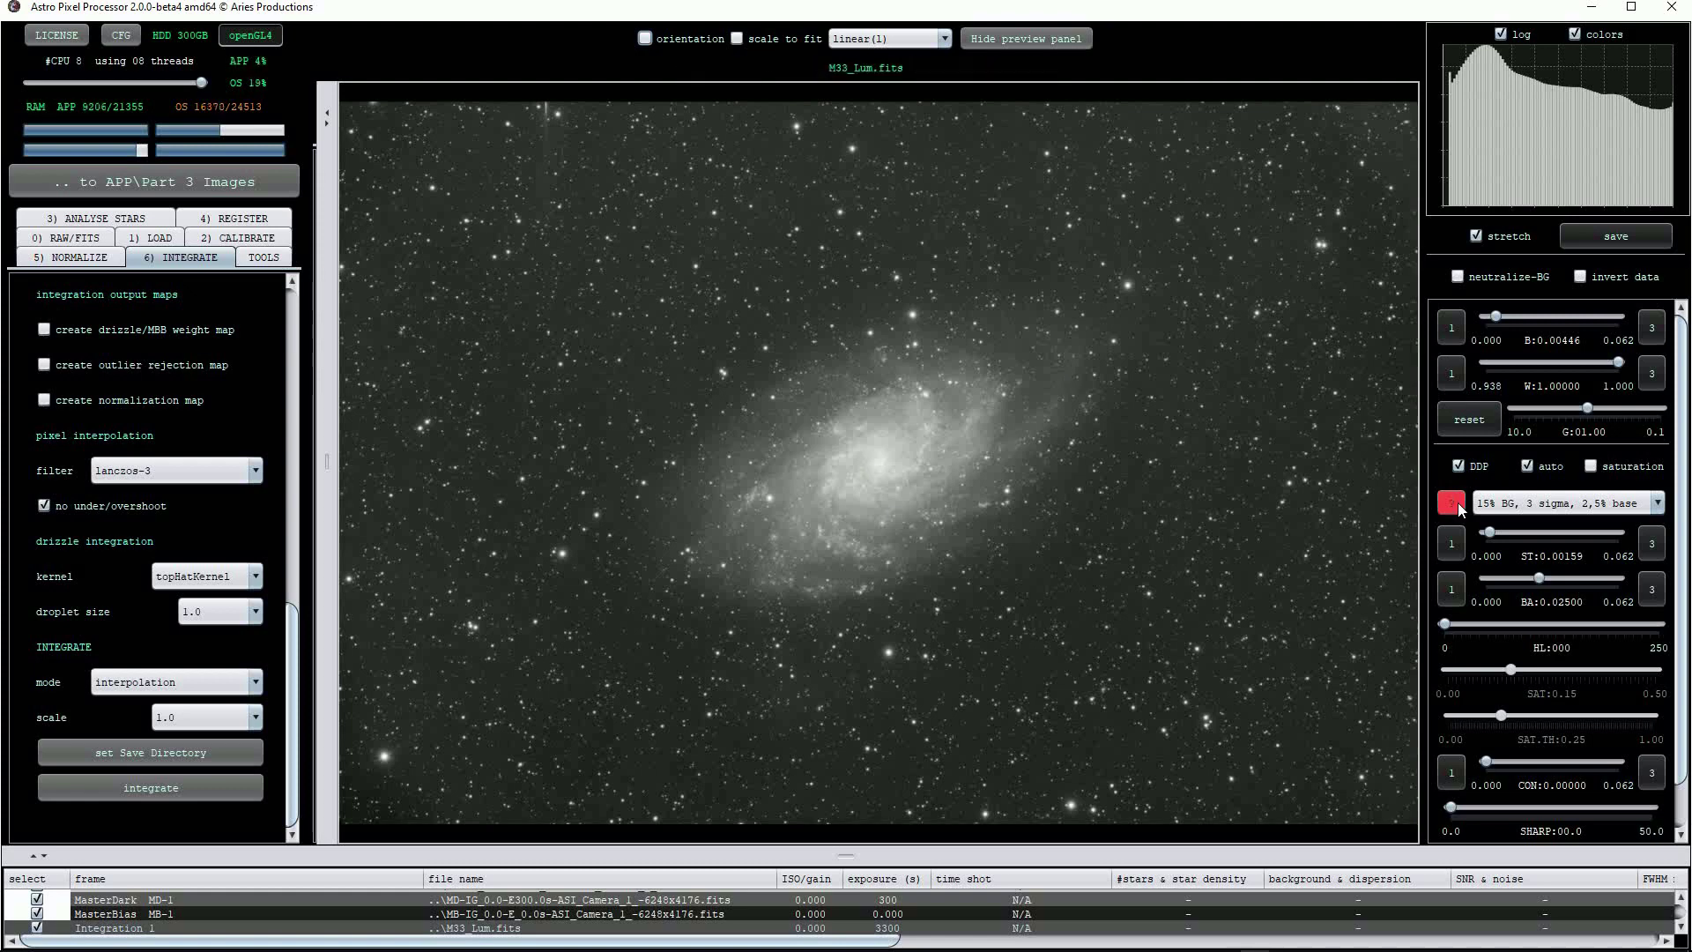
pyautogui.click(1656, 504)
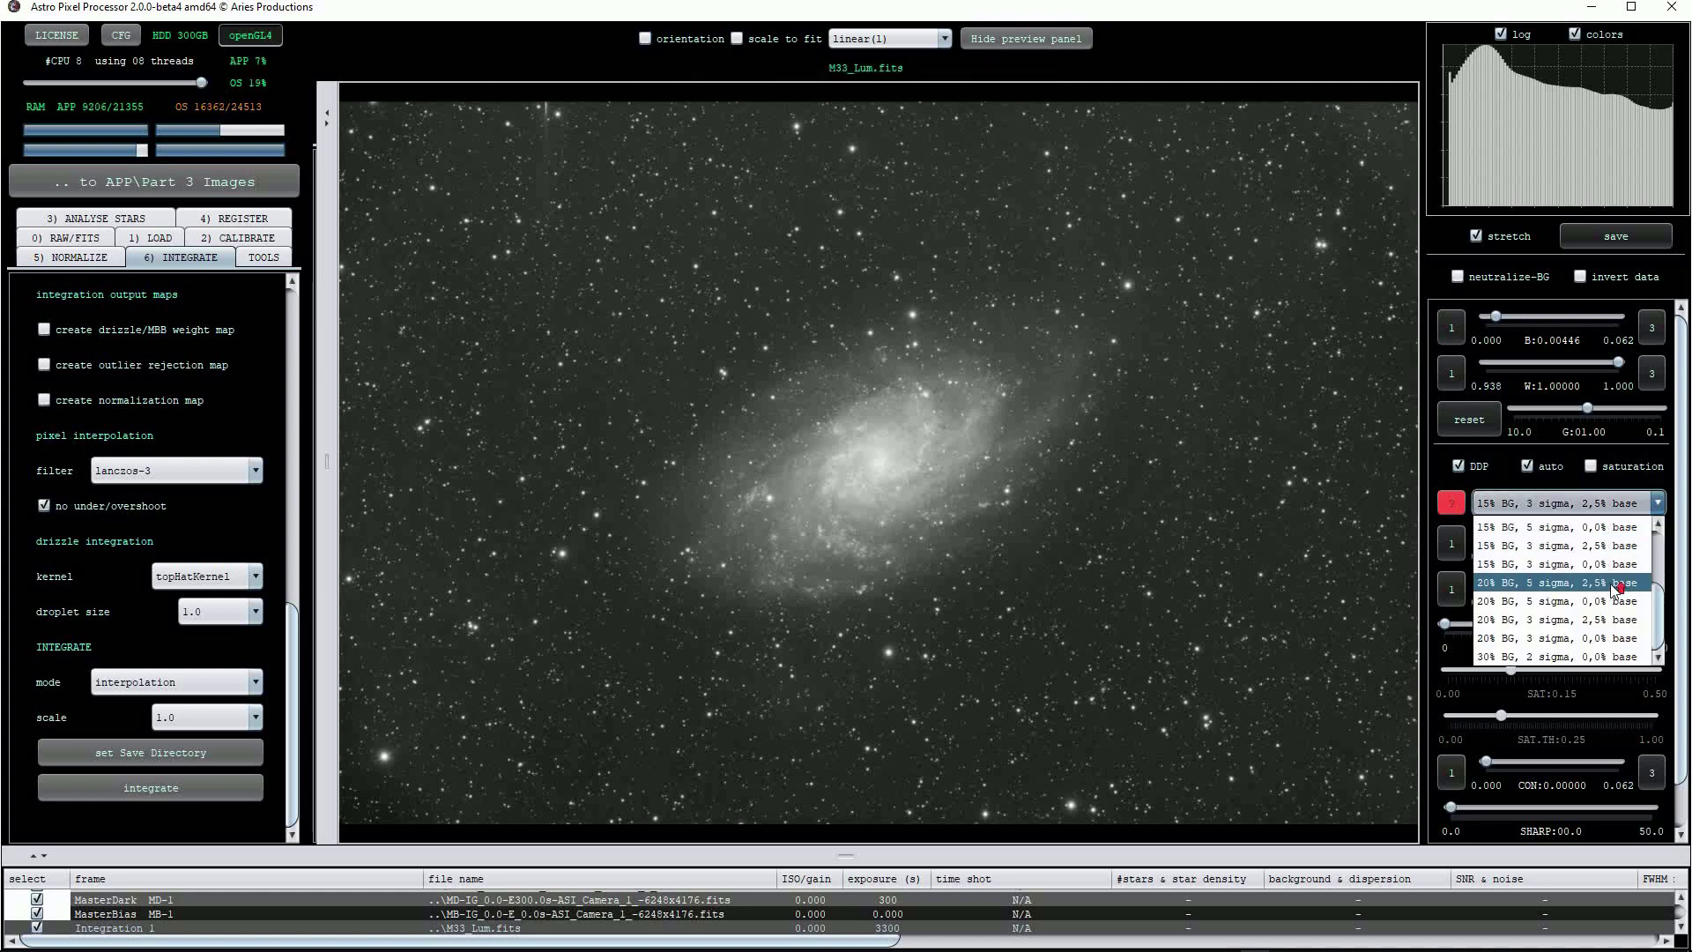
pyautogui.click(1577, 571)
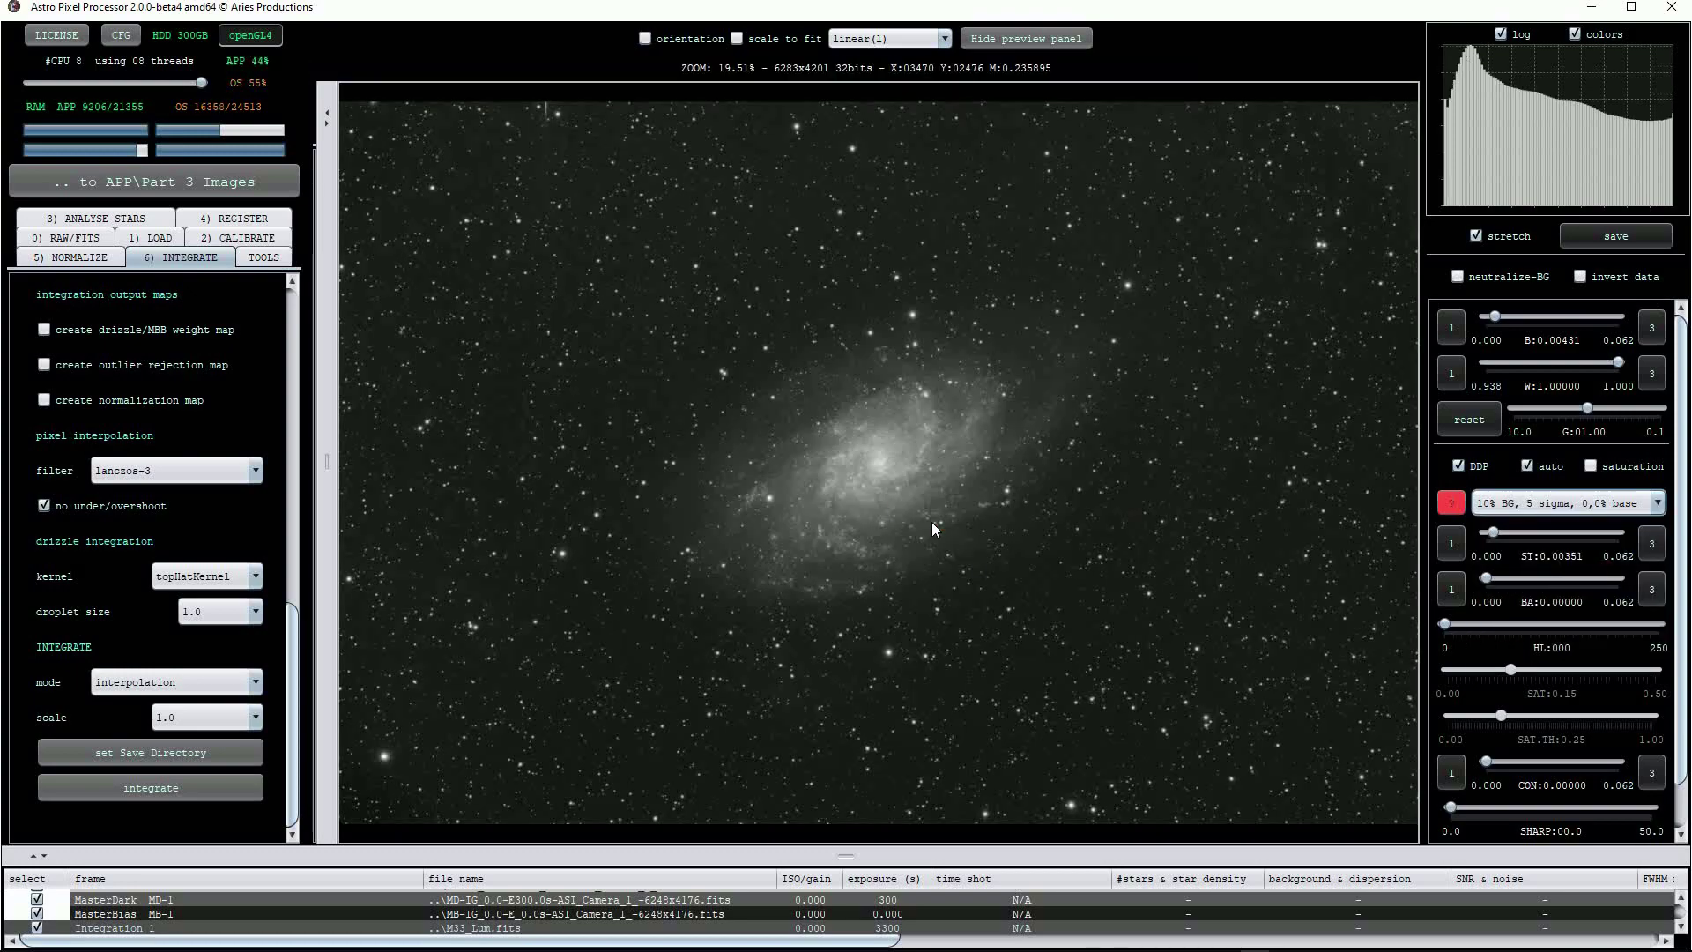
pyautogui.scroll(3, 884, 496)
pyautogui.scroll(-3, 880, 458)
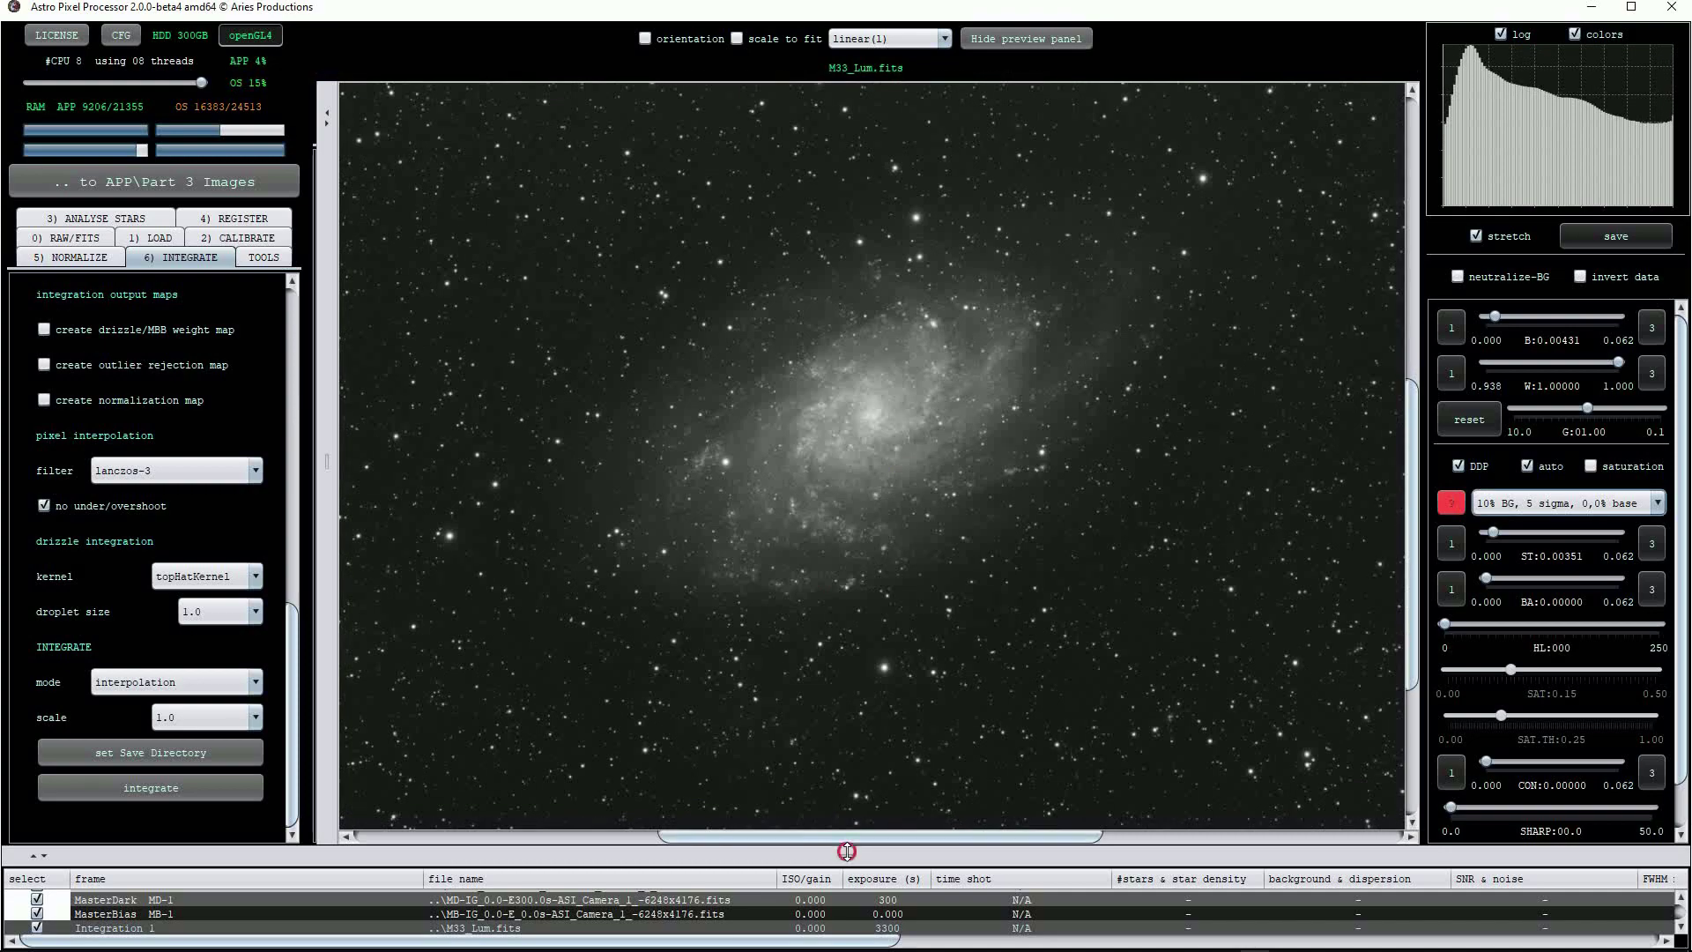
pyautogui.moveTo(847, 853); pyautogui.dragTo(845, 369)
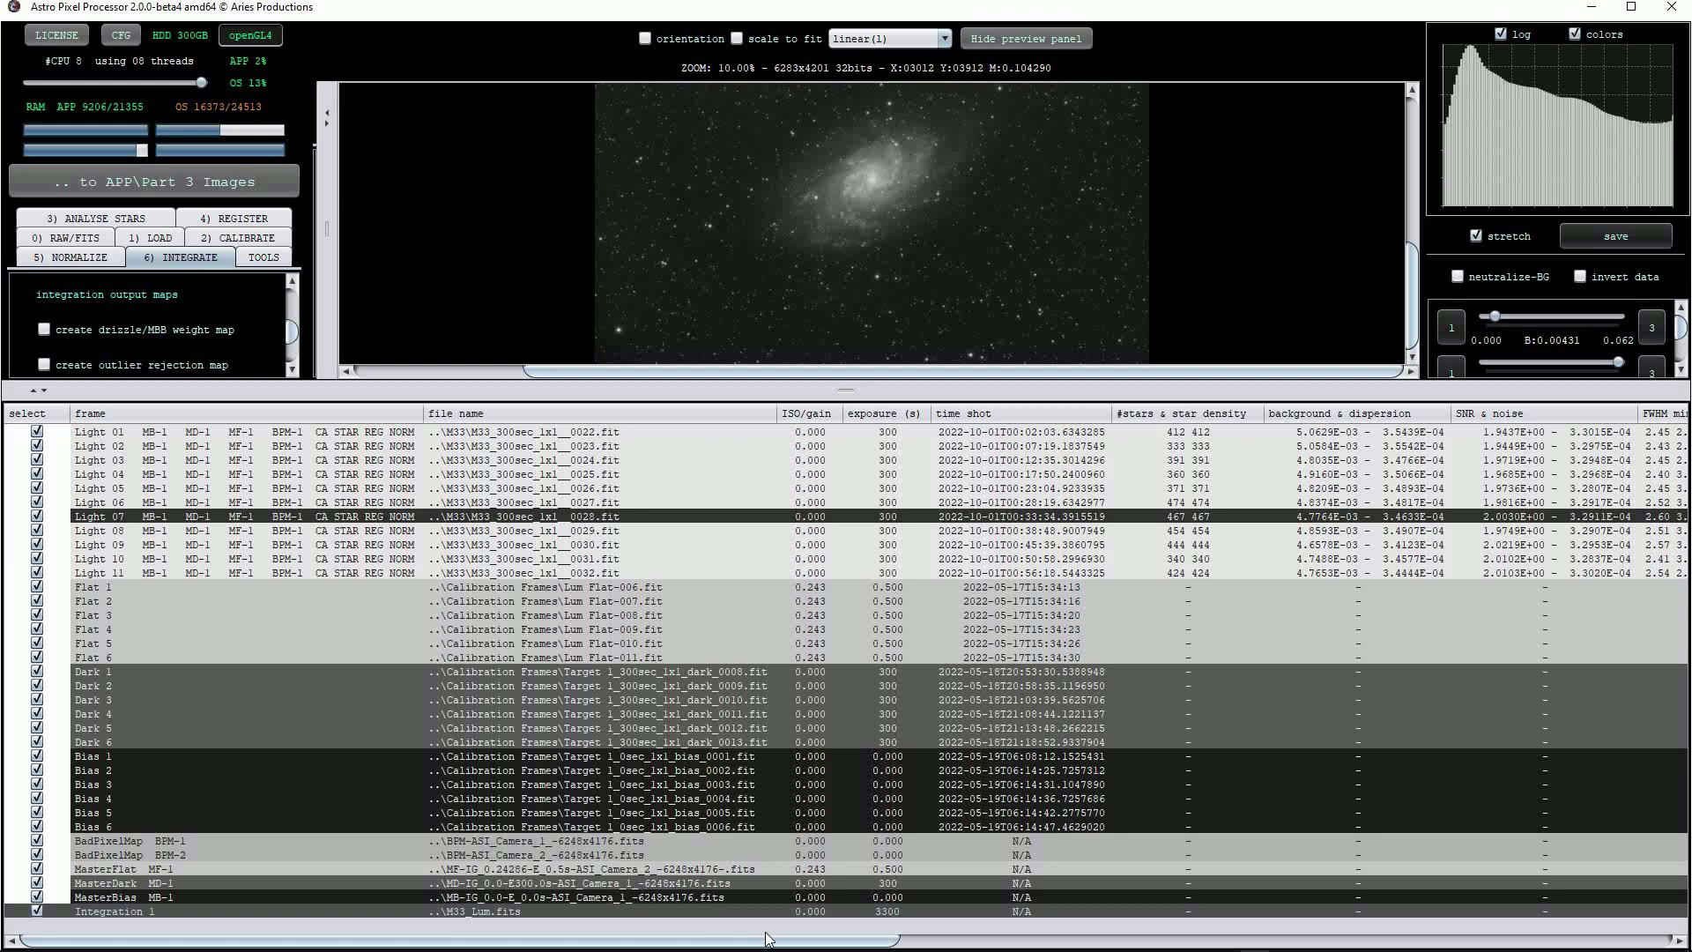
# Step: Scroll across the frame list columns to read each frame's quality scores, then shrink the list
pyautogui.moveTo(767, 939); pyautogui.dragTo(1221, 936)
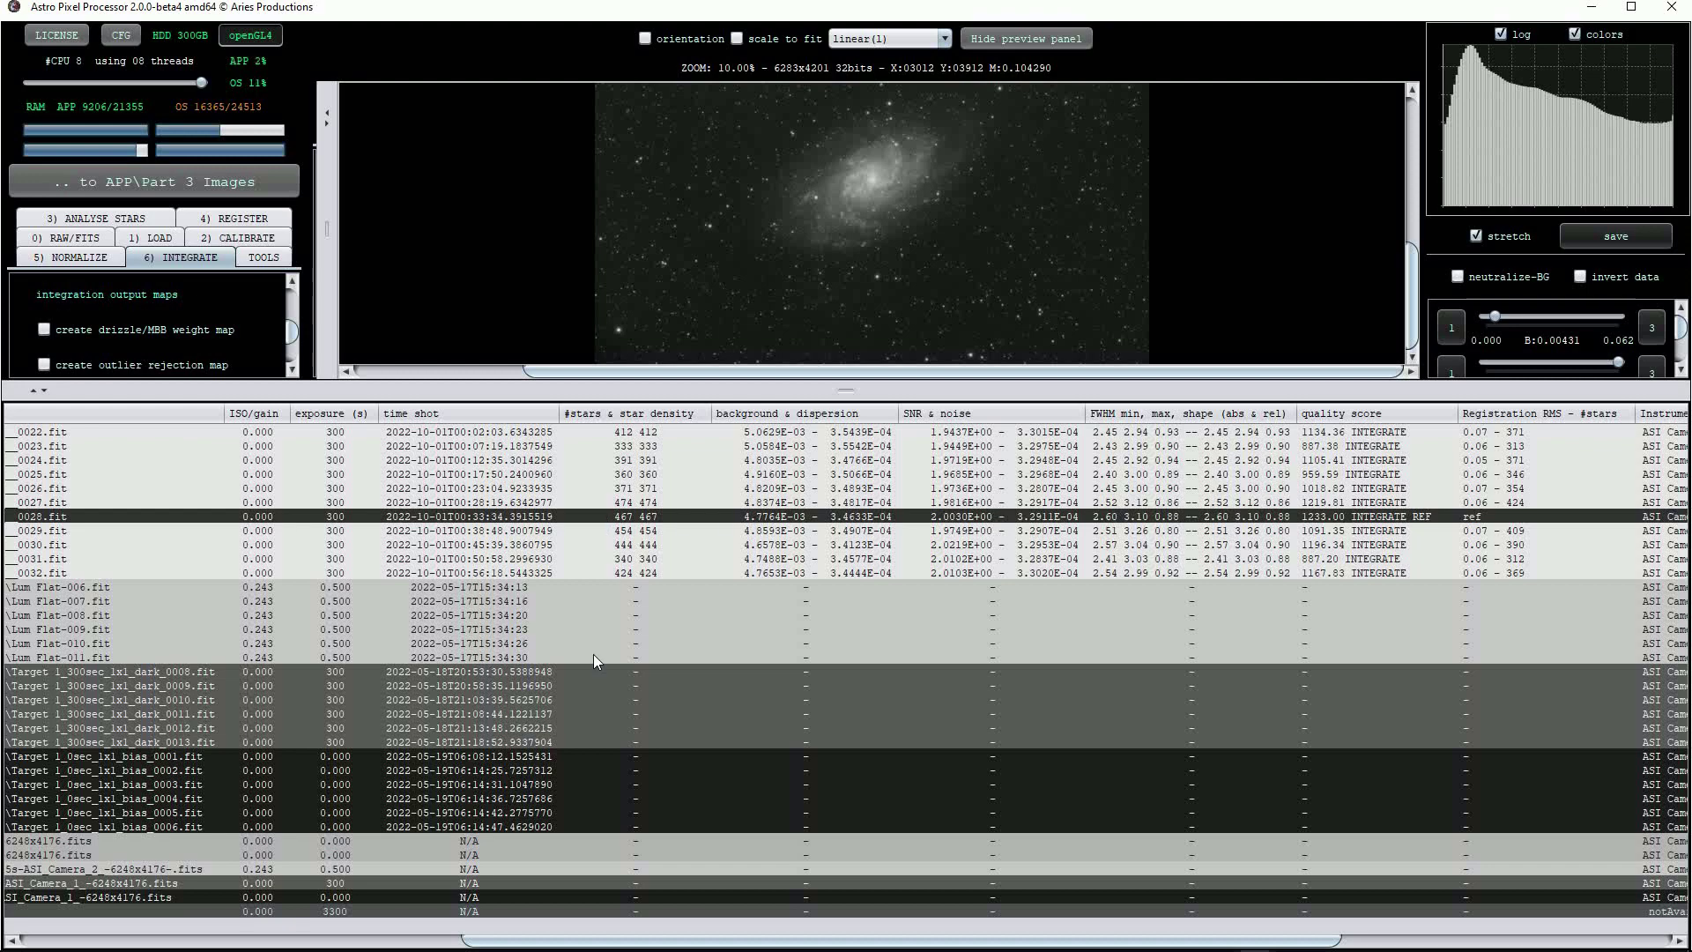
pyautogui.moveTo(614, 940); pyautogui.dragTo(220, 921)
pyautogui.hscroll(10, 220, 921)
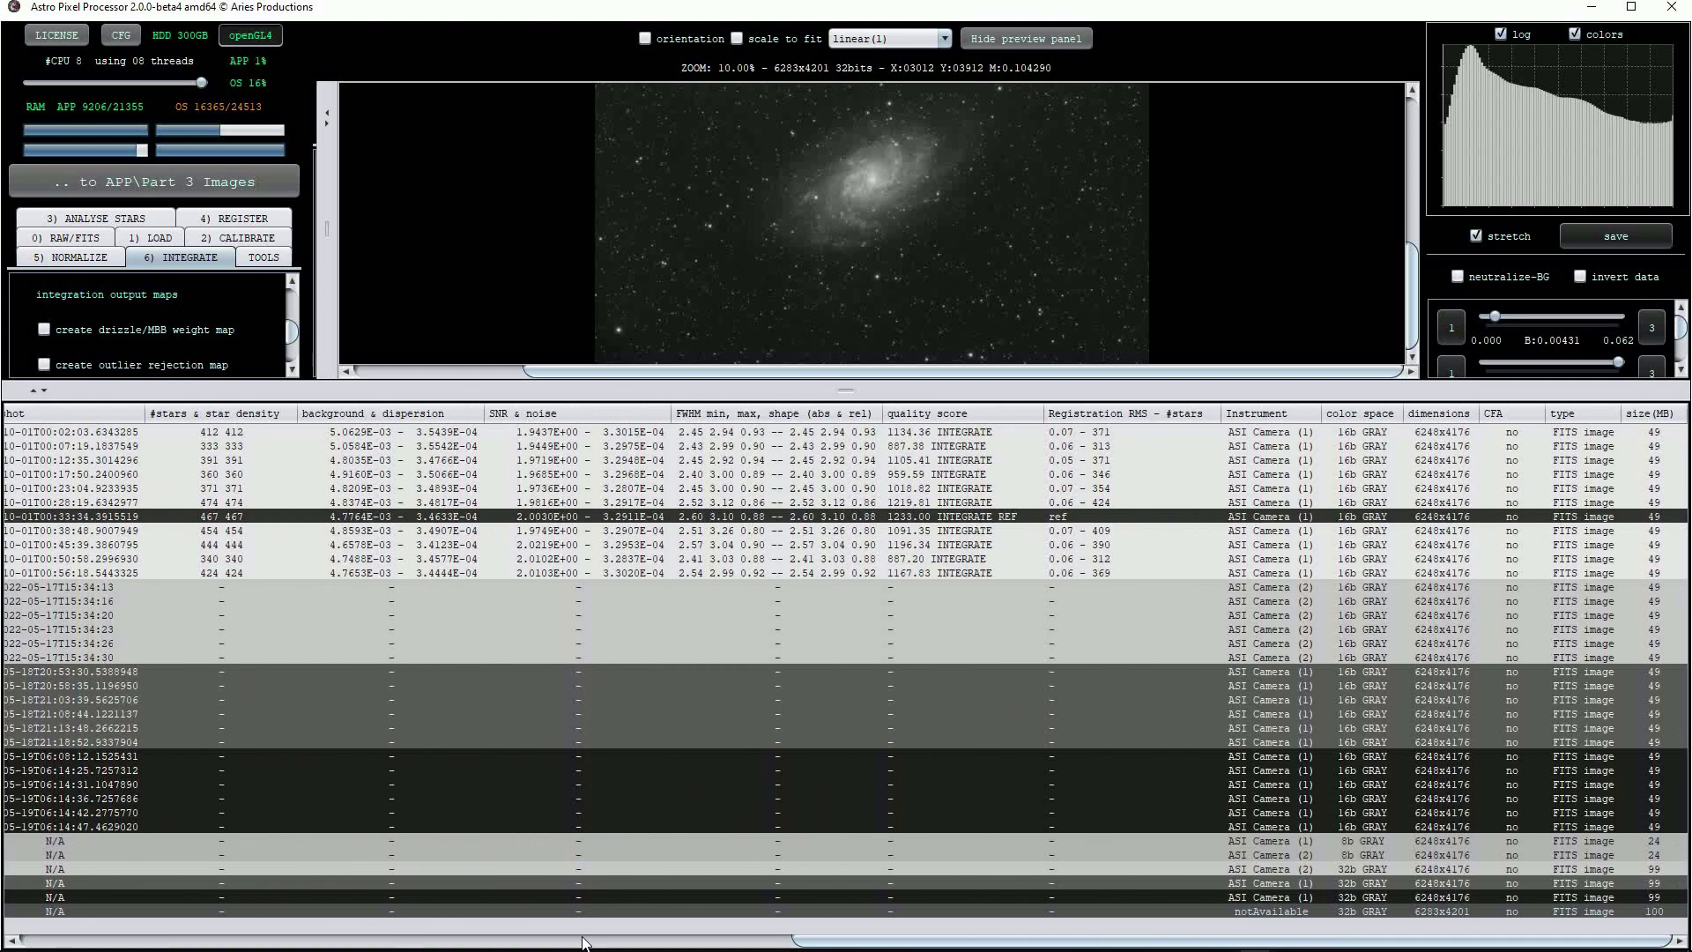
pyautogui.moveTo(775, 932); pyautogui.dragTo(32, 927)
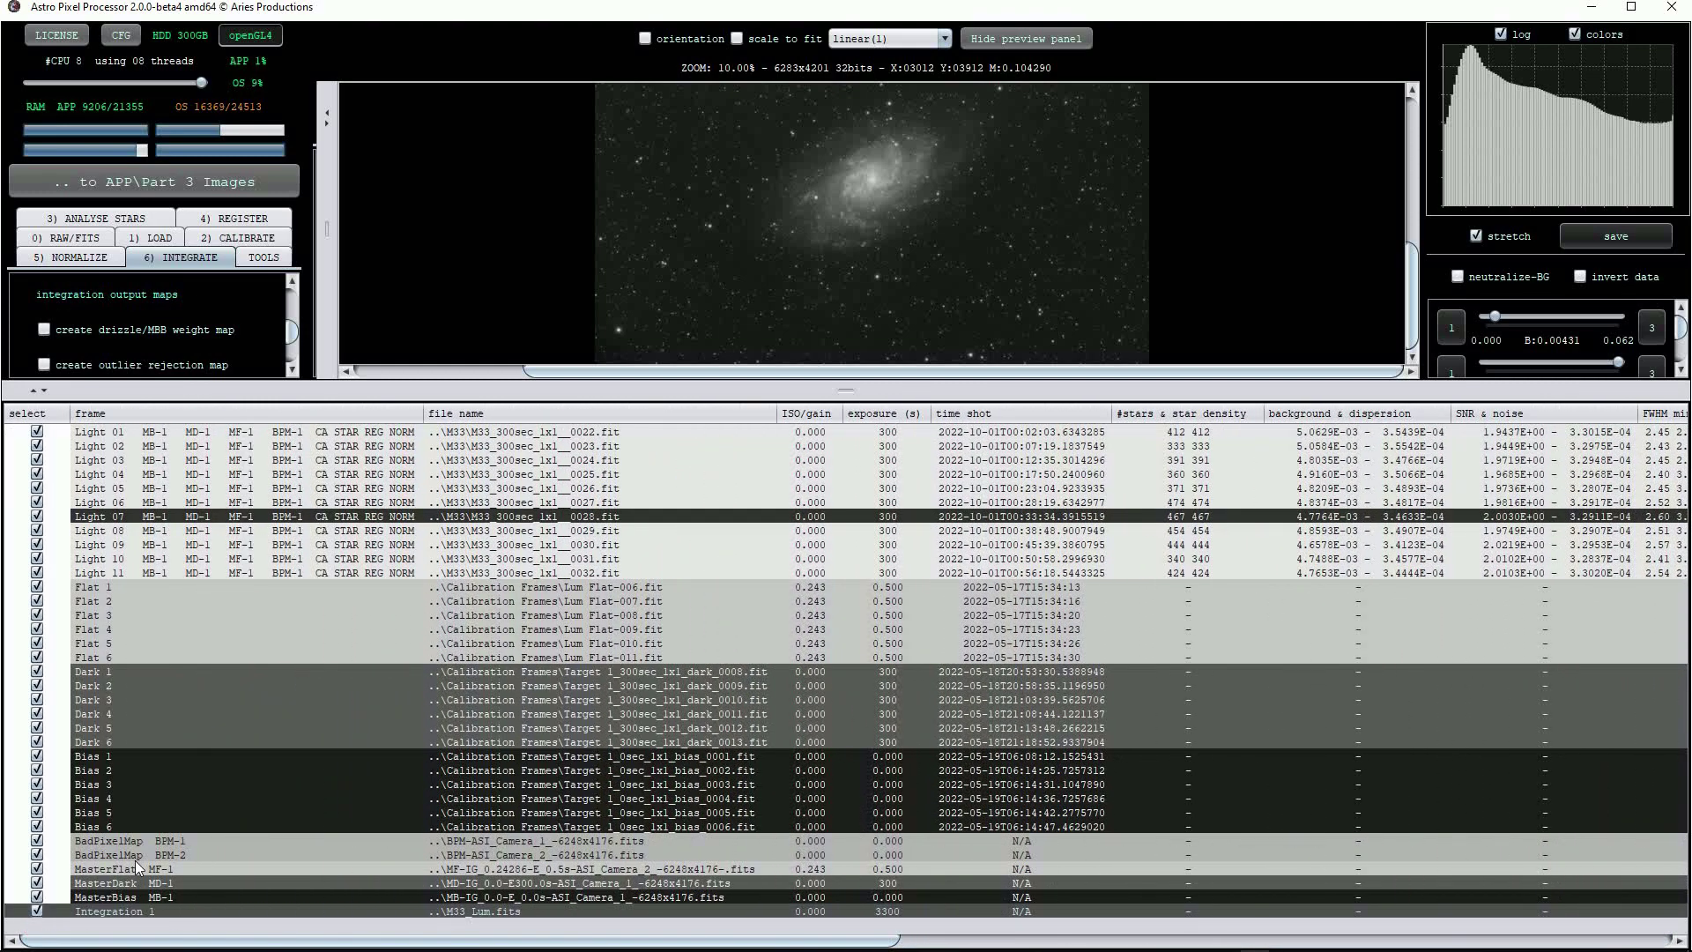
pyautogui.hscroll(5, 173, 874)
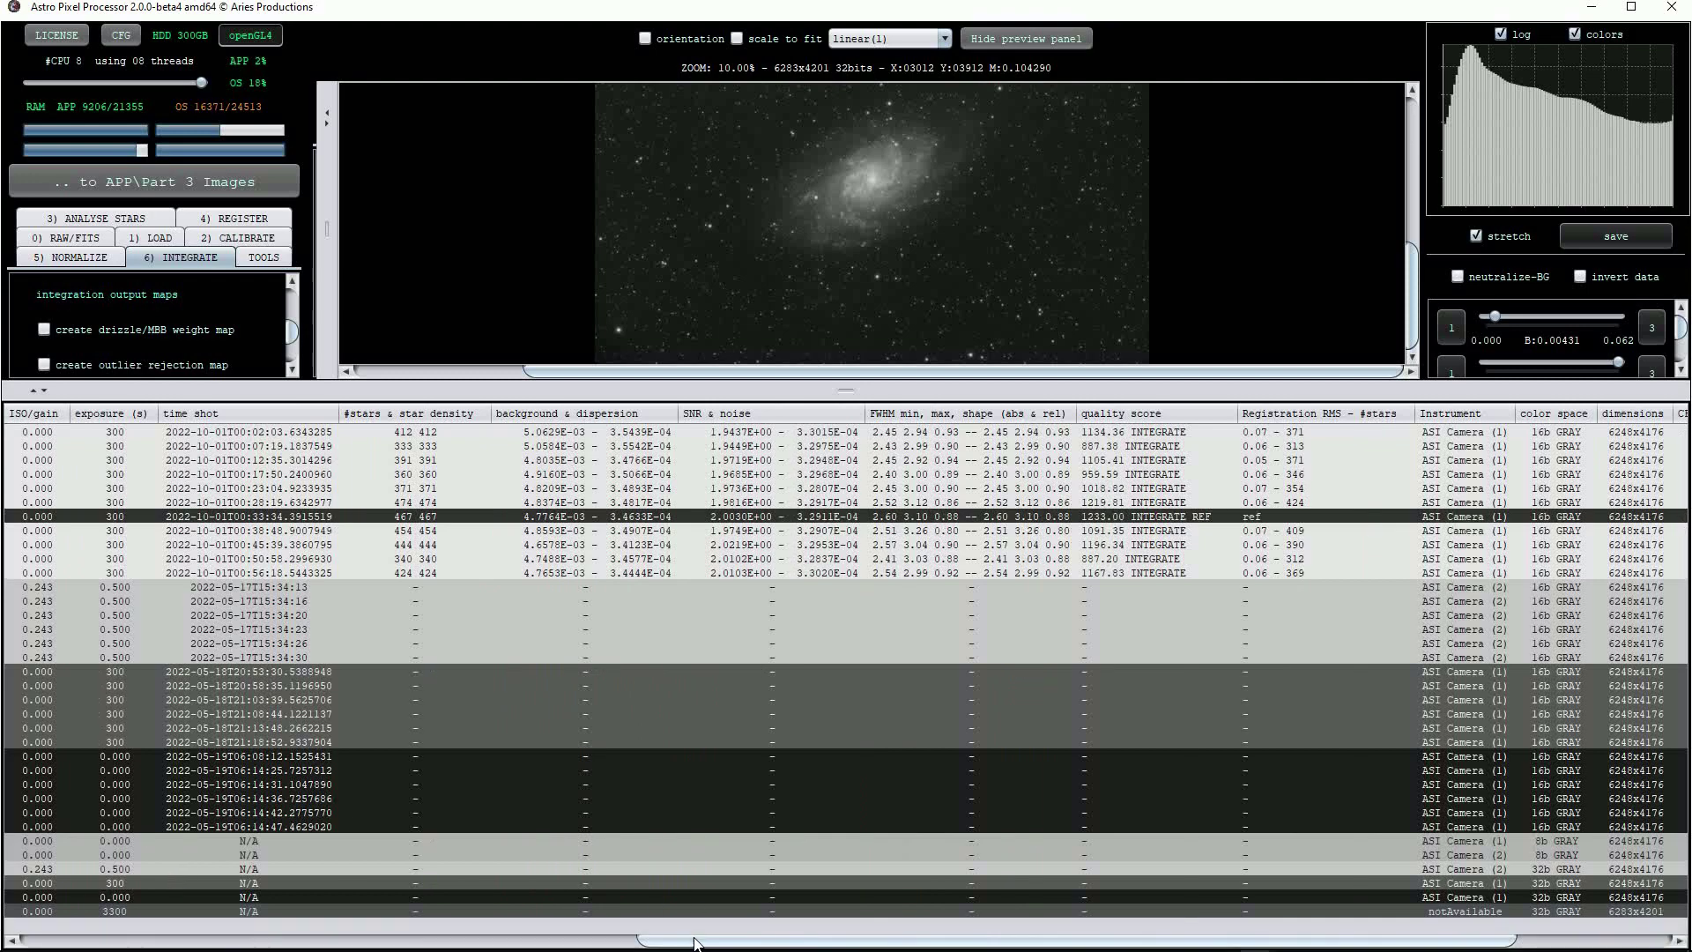
pyautogui.hscroll(-5, 173, 571)
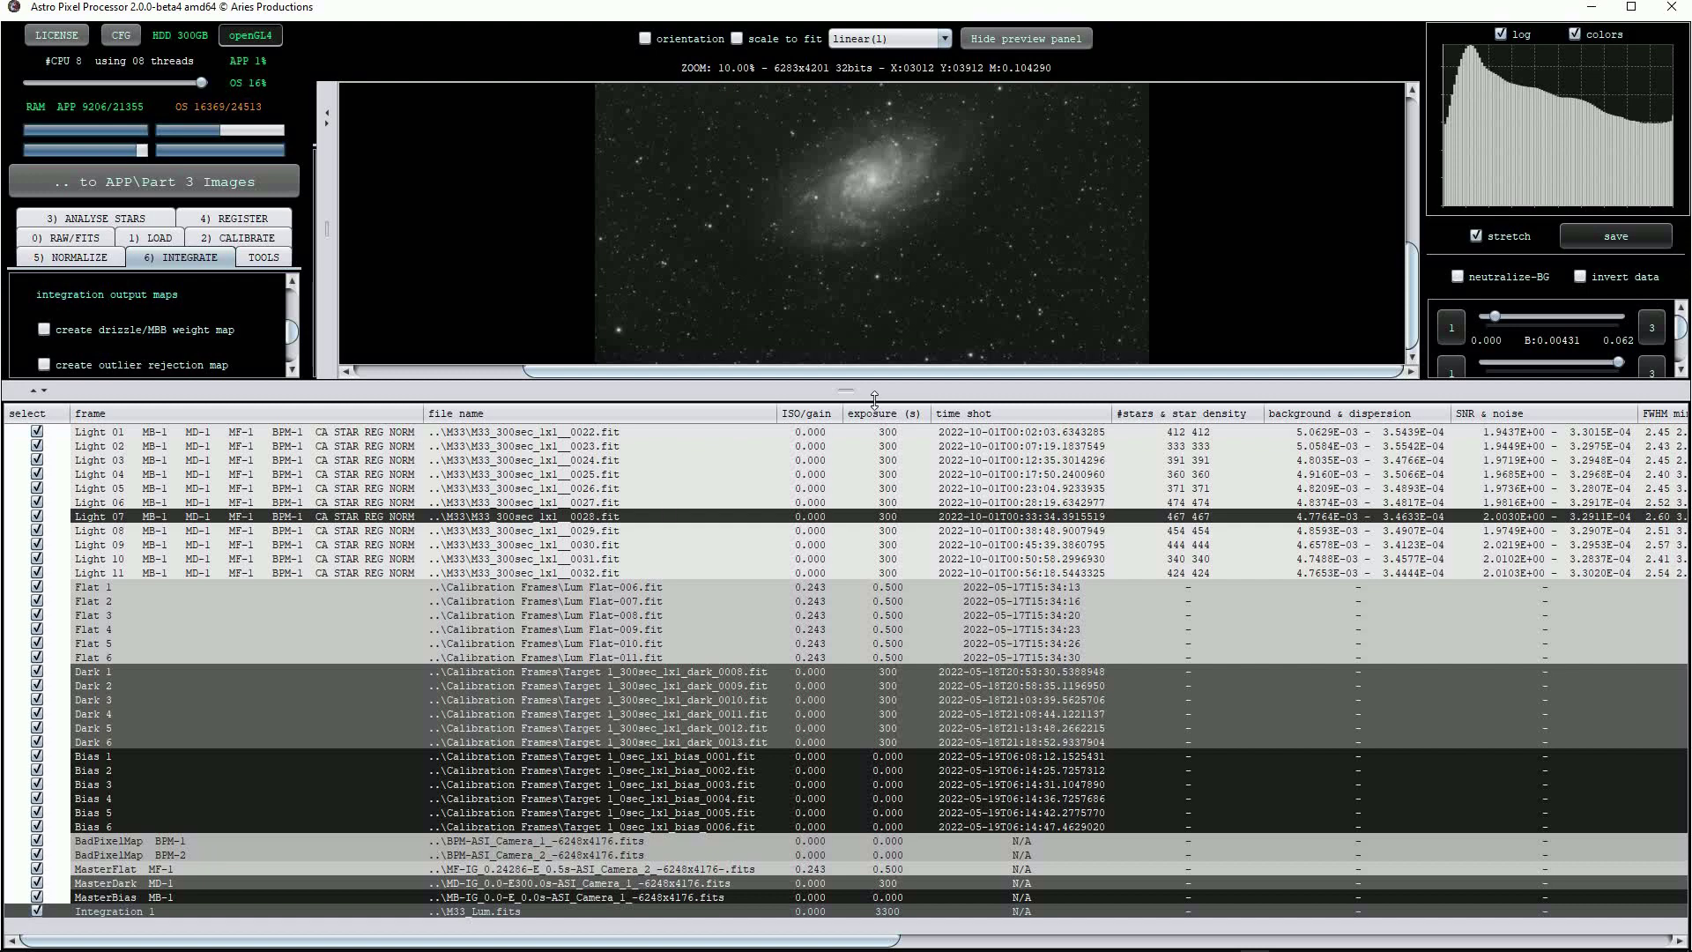
pyautogui.moveTo(848, 394); pyautogui.dragTo(860, 830)
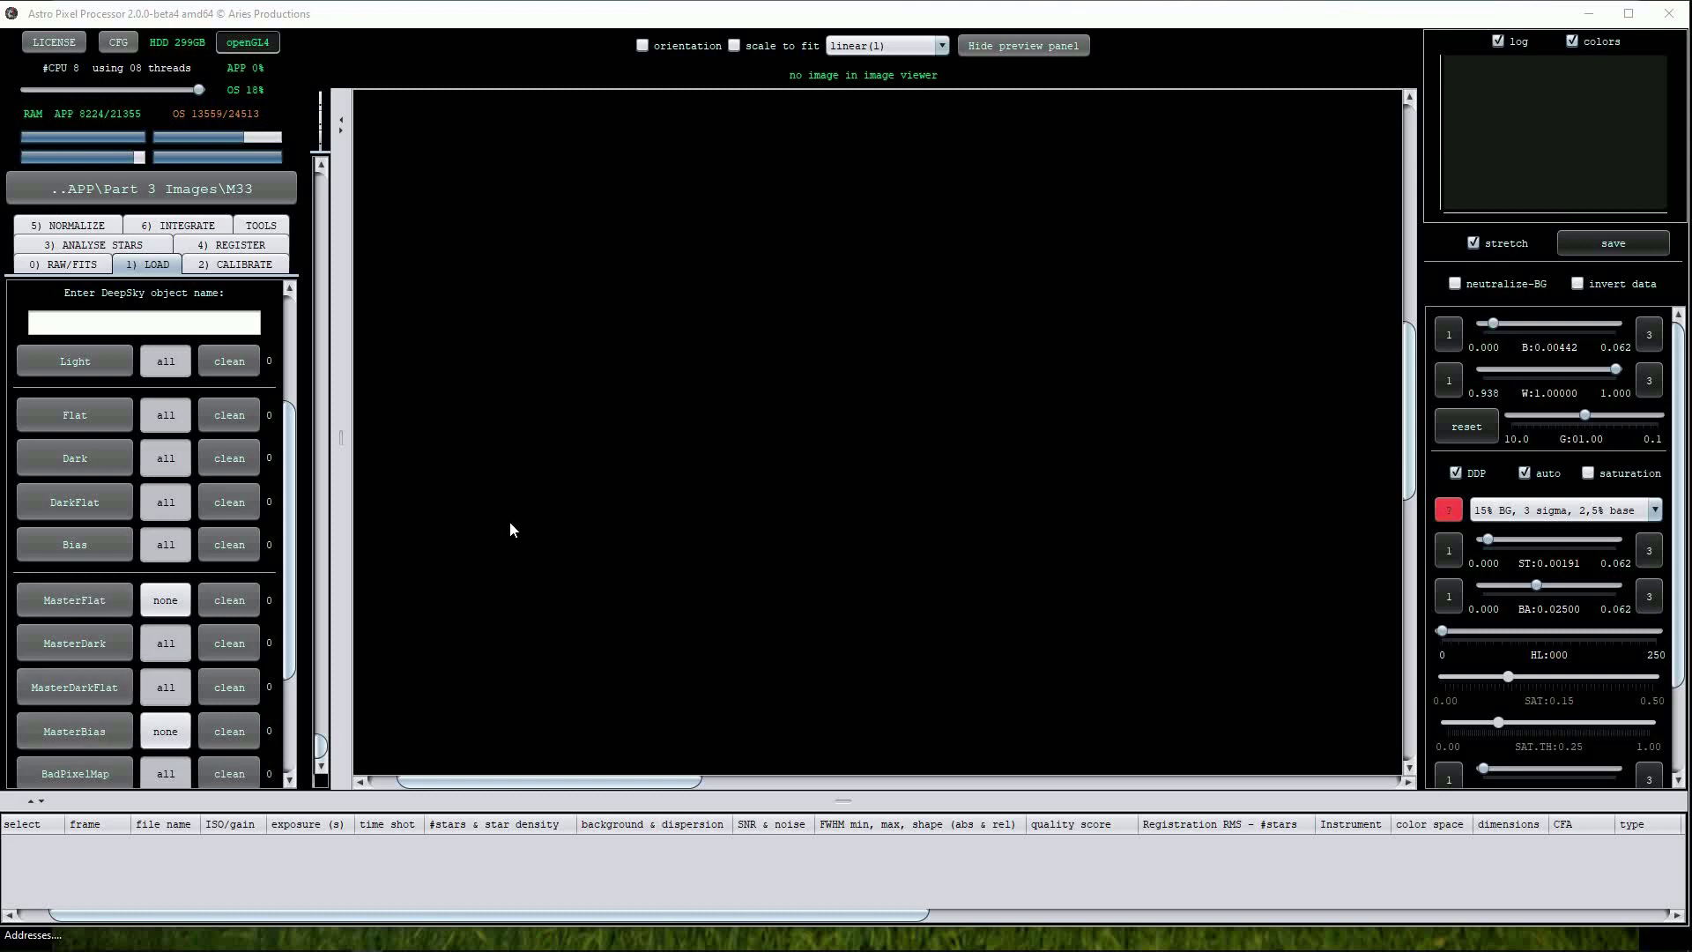
# Step: Load the eleven M33 light frames 0022–0032
pyautogui.click(85, 362)
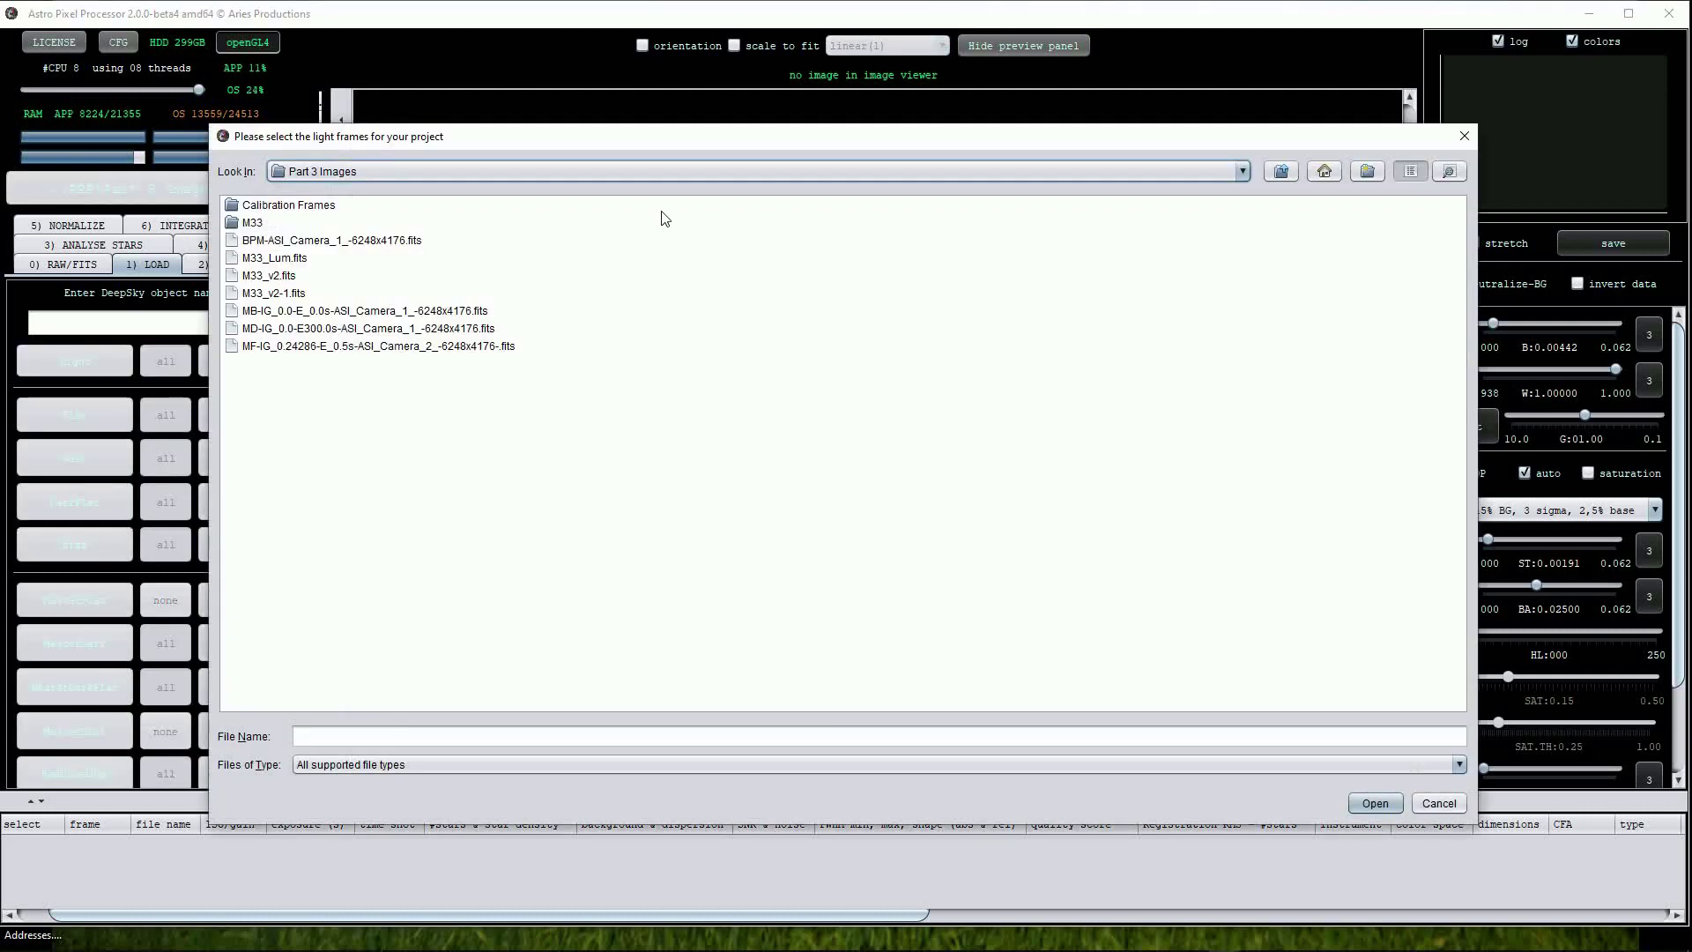
pyautogui.doubleClick(258, 226)
pyautogui.click(265, 205)
pyautogui.keyDown('shift'); pyautogui.click(277, 381); pyautogui.keyUp('shift')
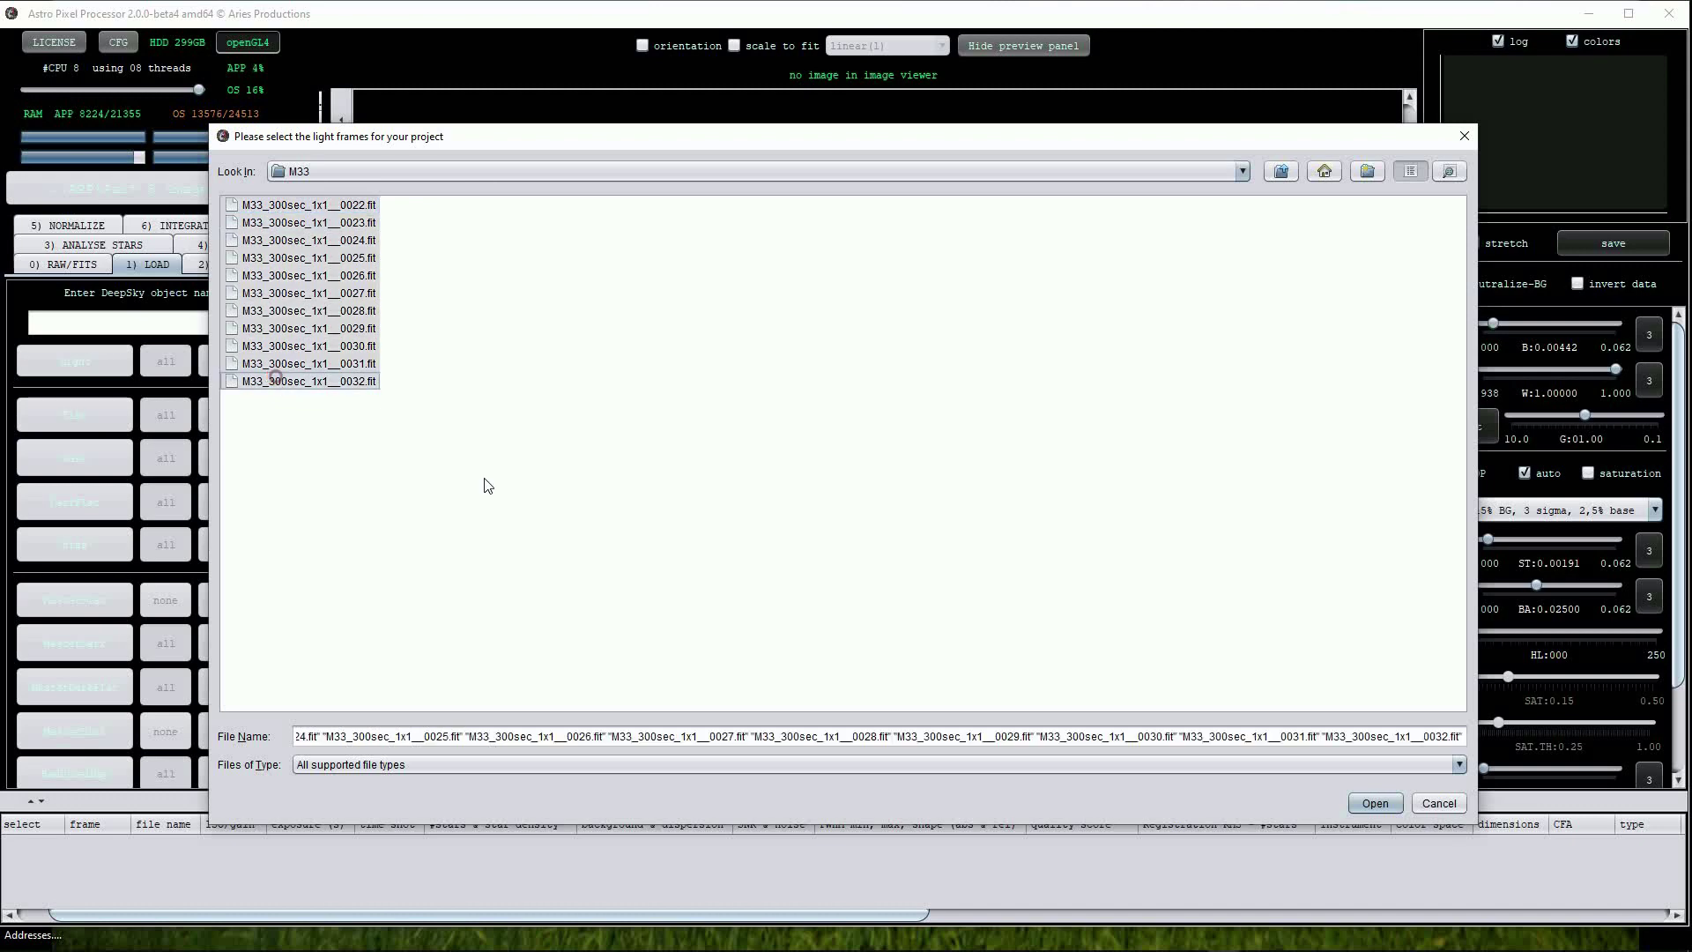
pyautogui.click(1375, 804)
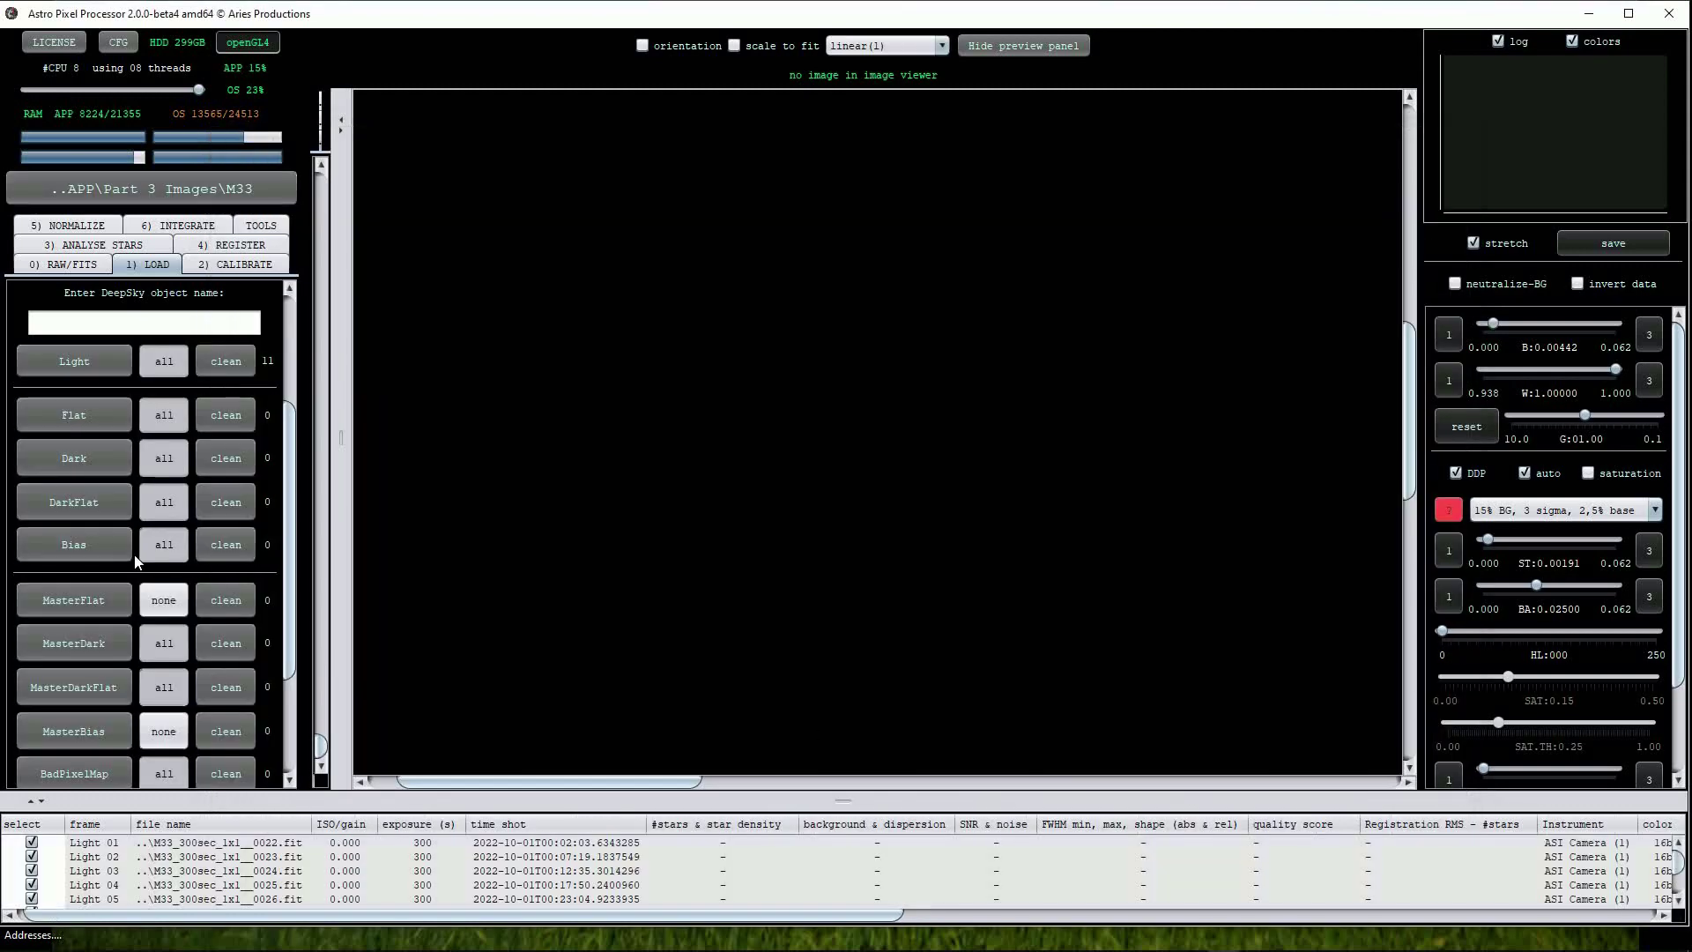
pyautogui.scroll(-1, 129, 563)
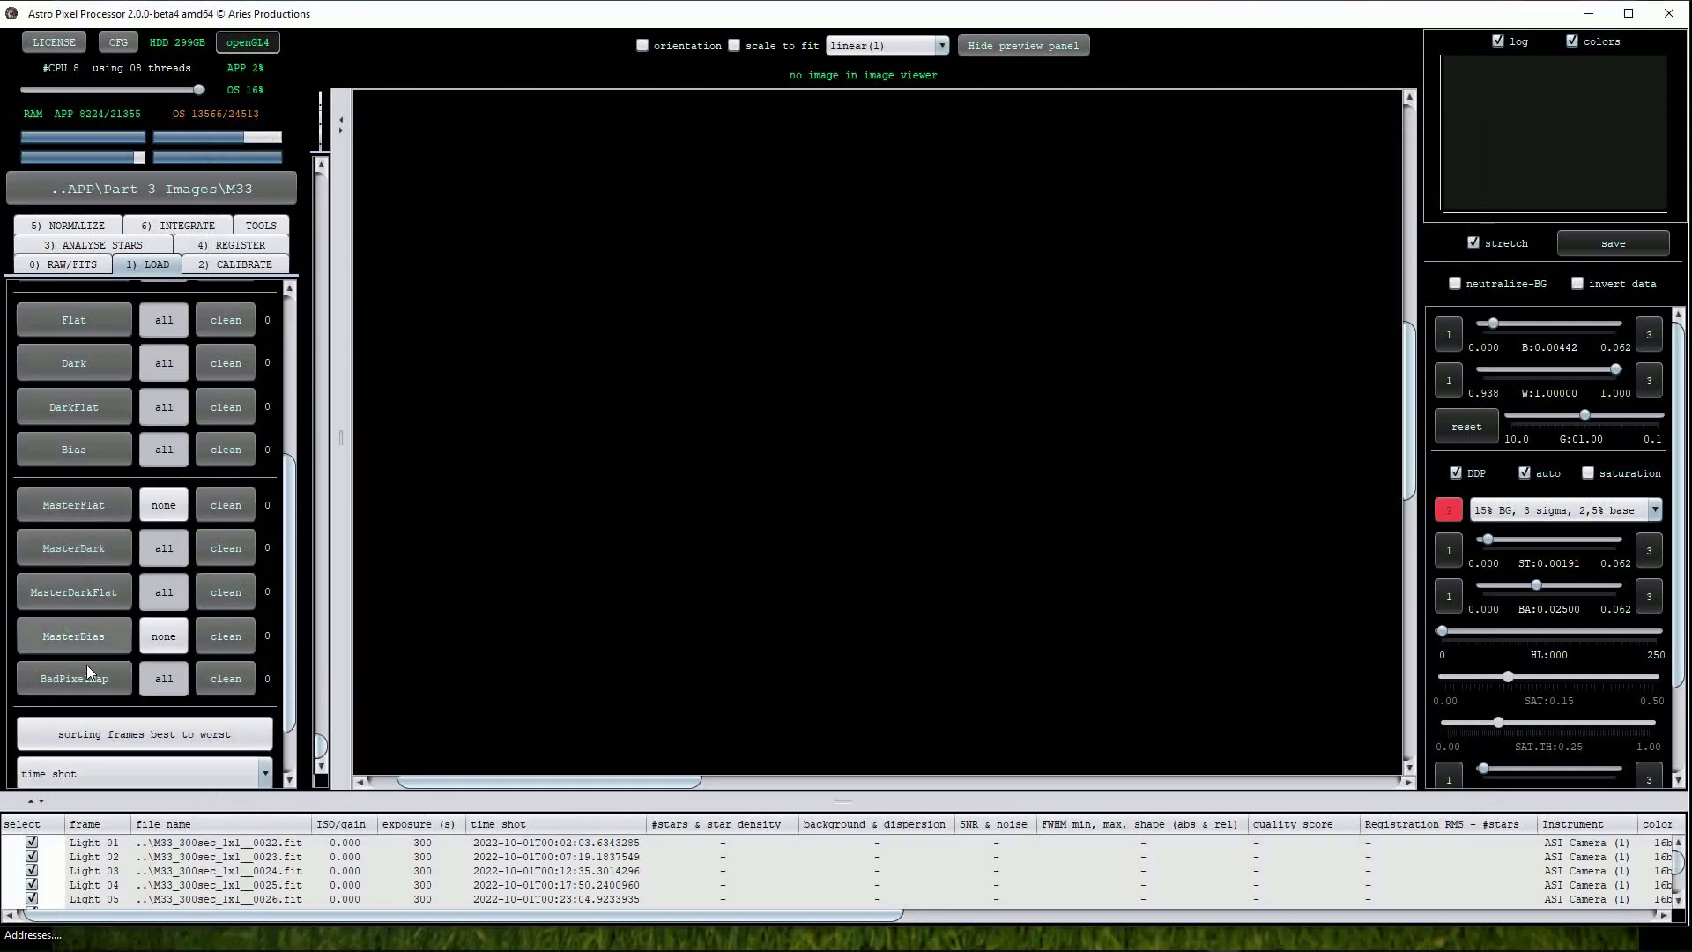
# Step: Add the MF master flat, MB master bias and BPM bad pixel map from Part 3 Images
pyautogui.click(85, 509)
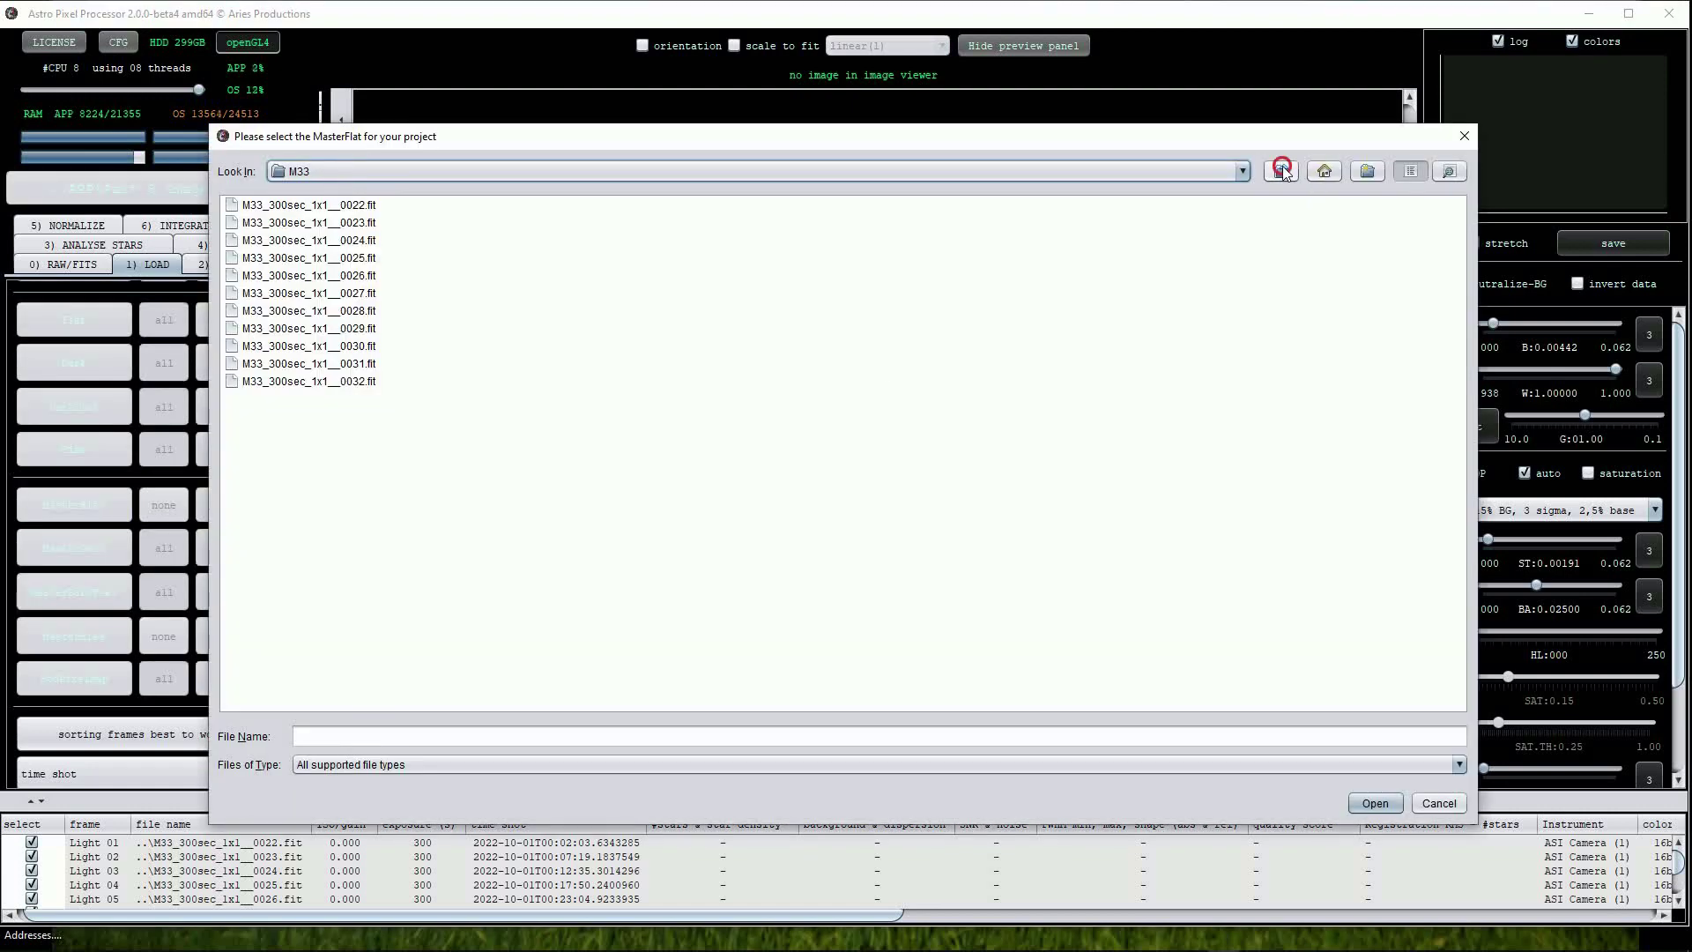
pyautogui.click(1283, 170)
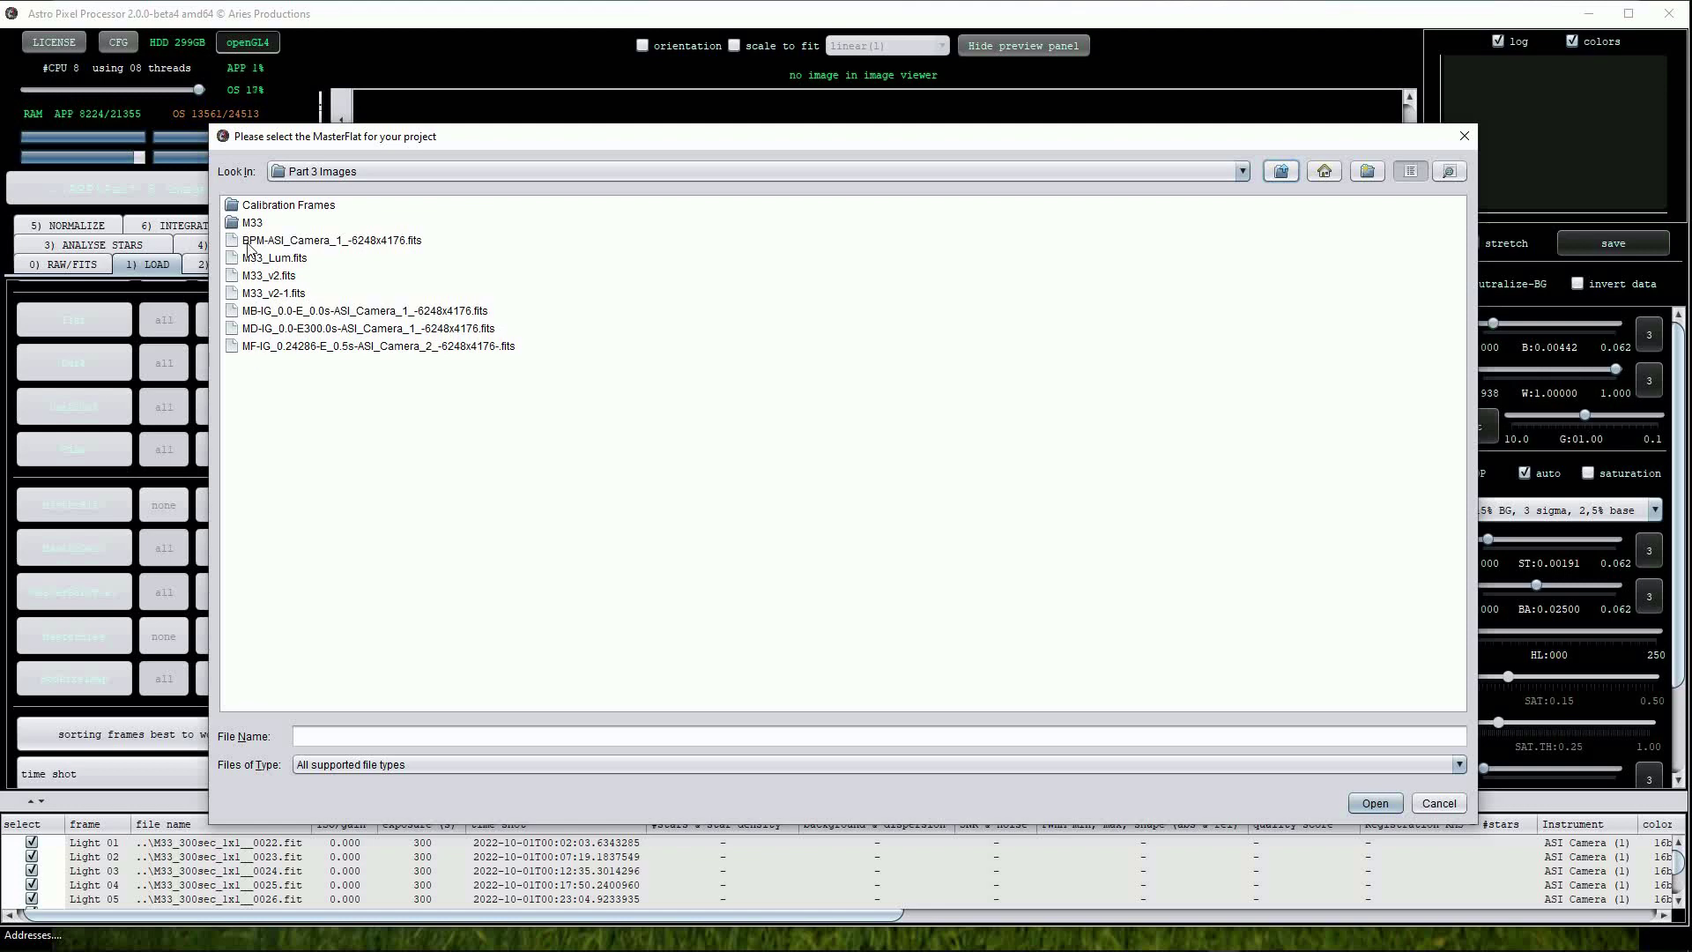
pyautogui.doubleClick(271, 347)
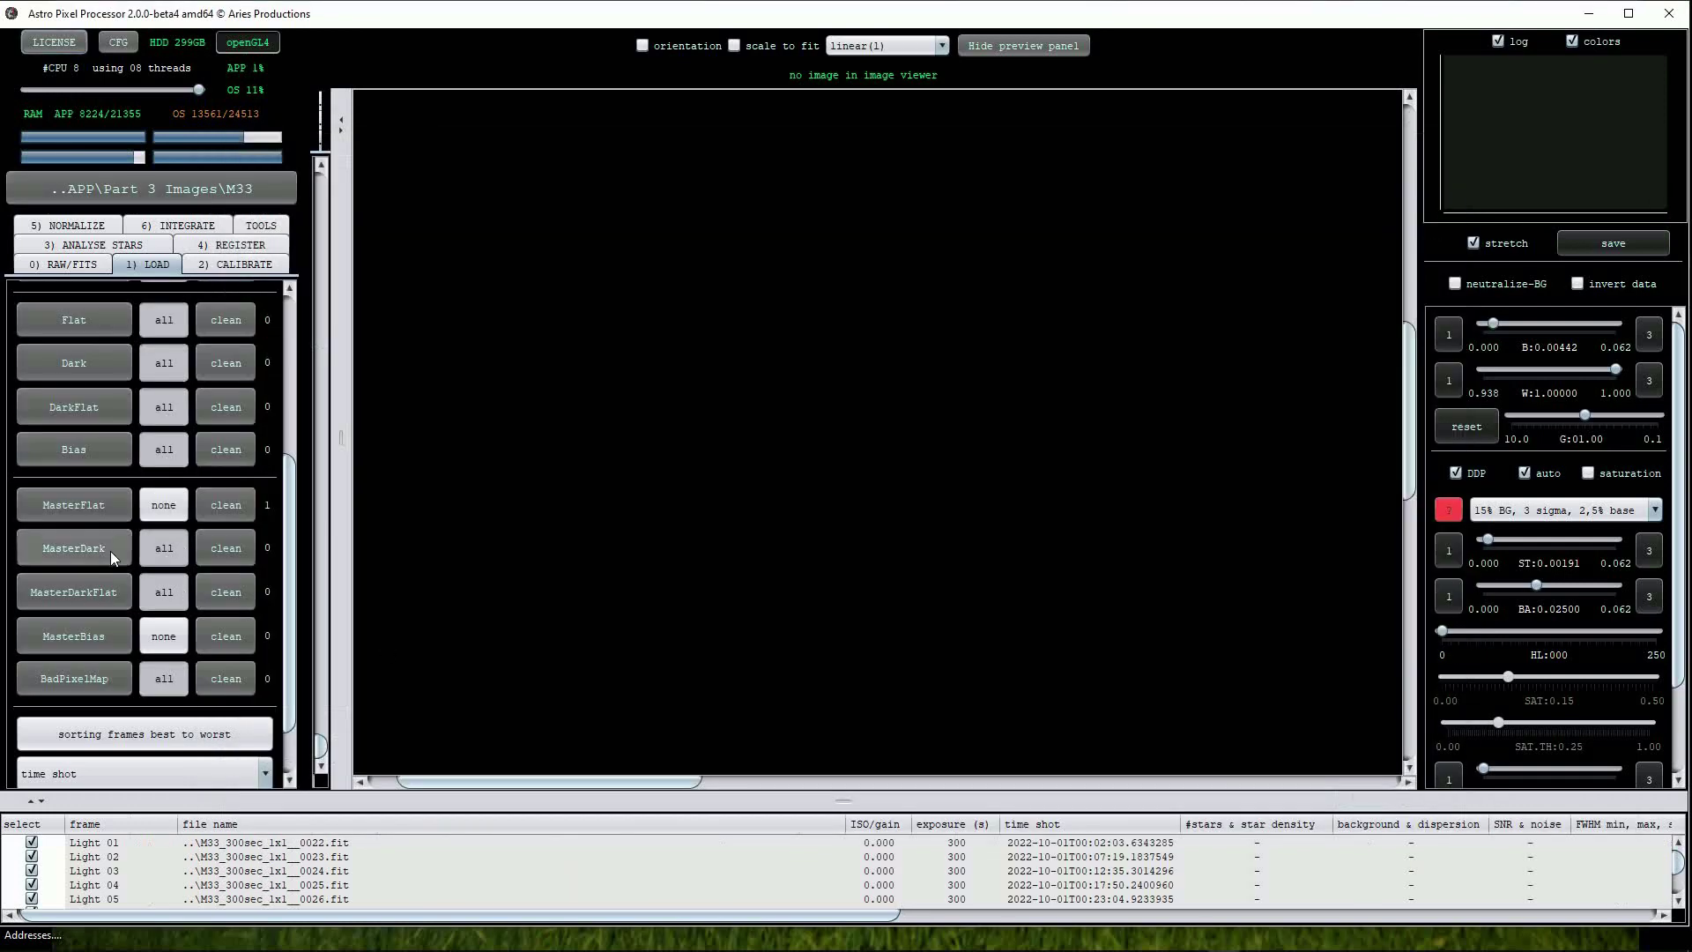
pyautogui.click(104, 636)
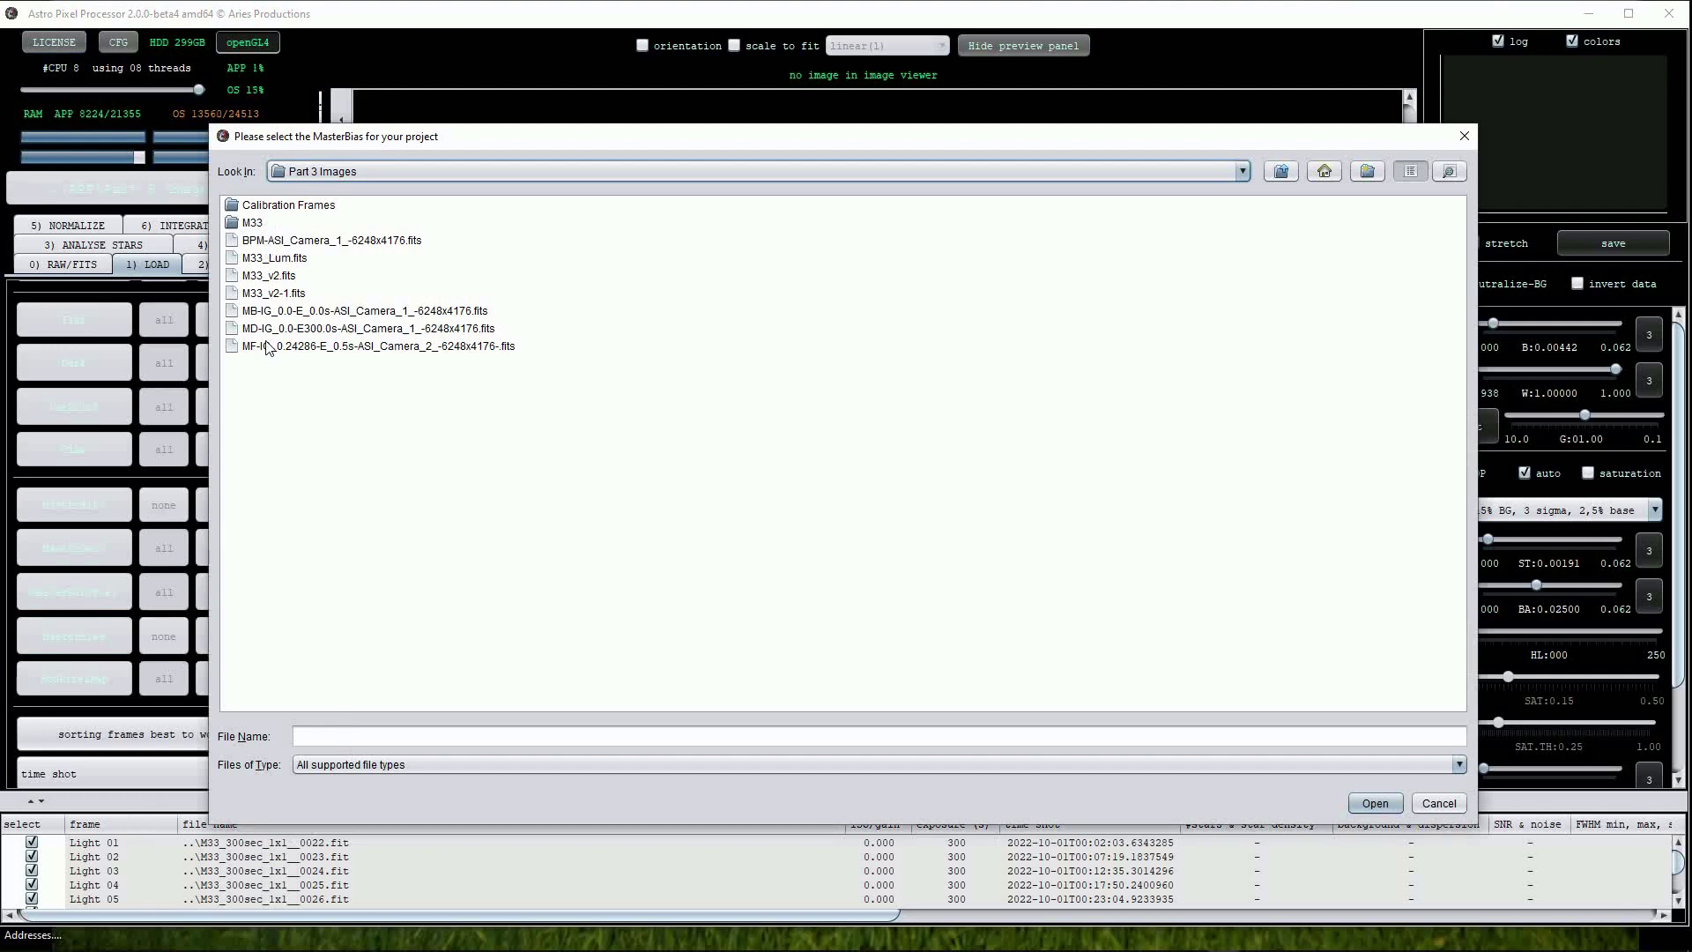
pyautogui.doubleClick(267, 312)
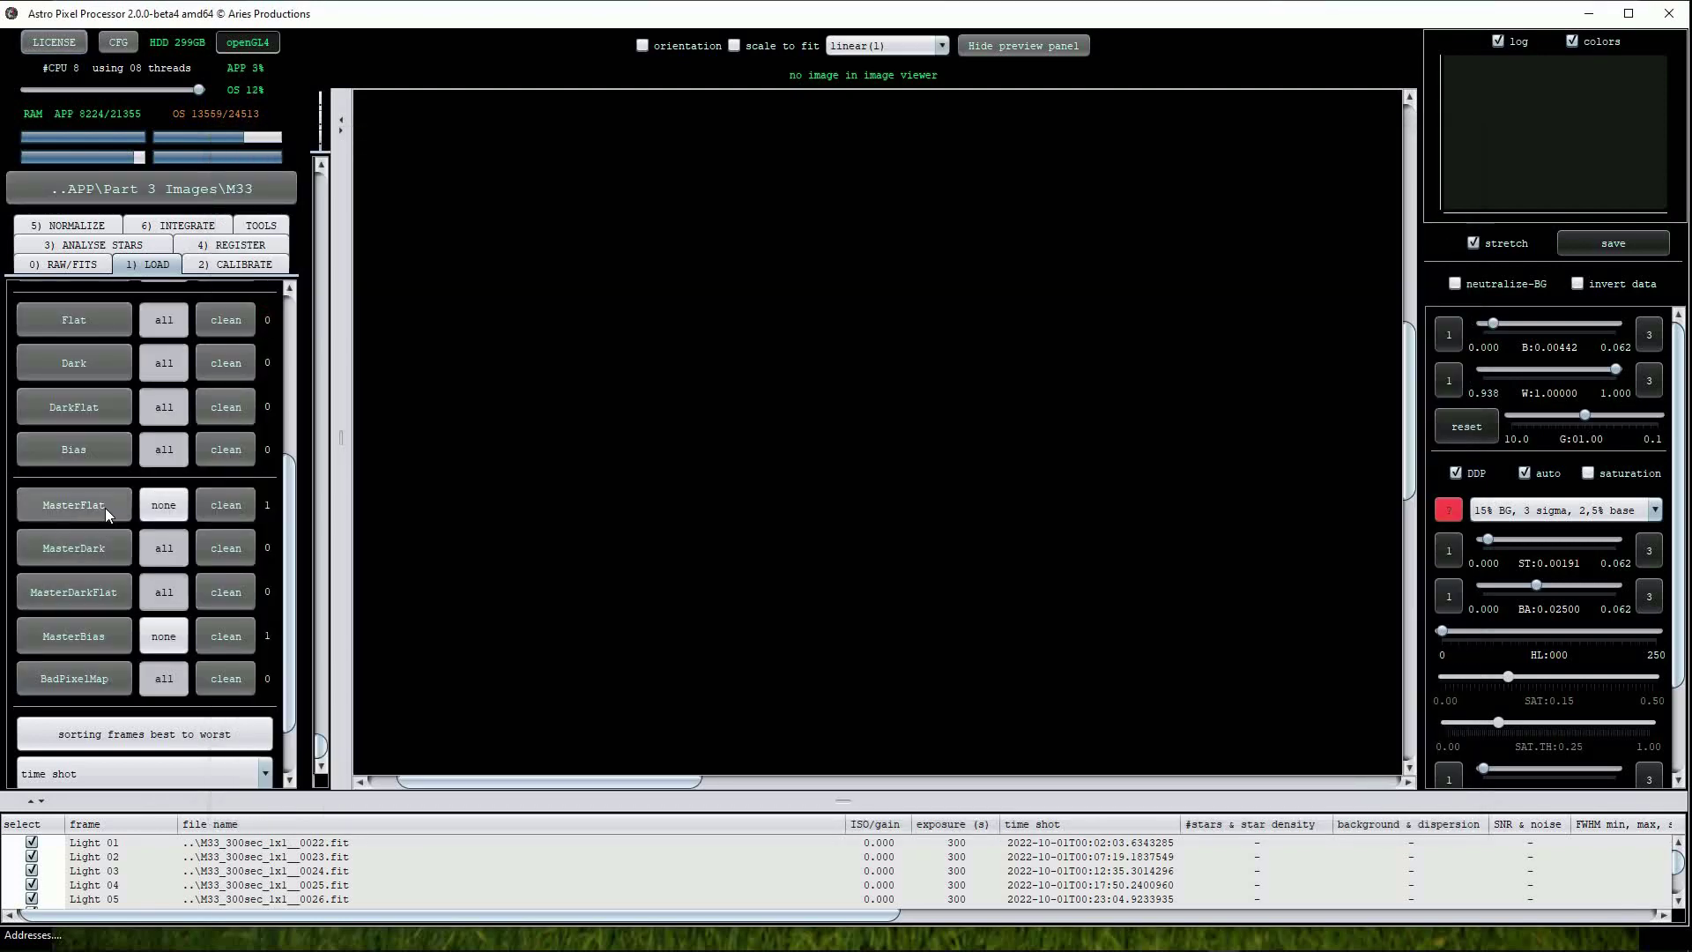
pyautogui.click(95, 679)
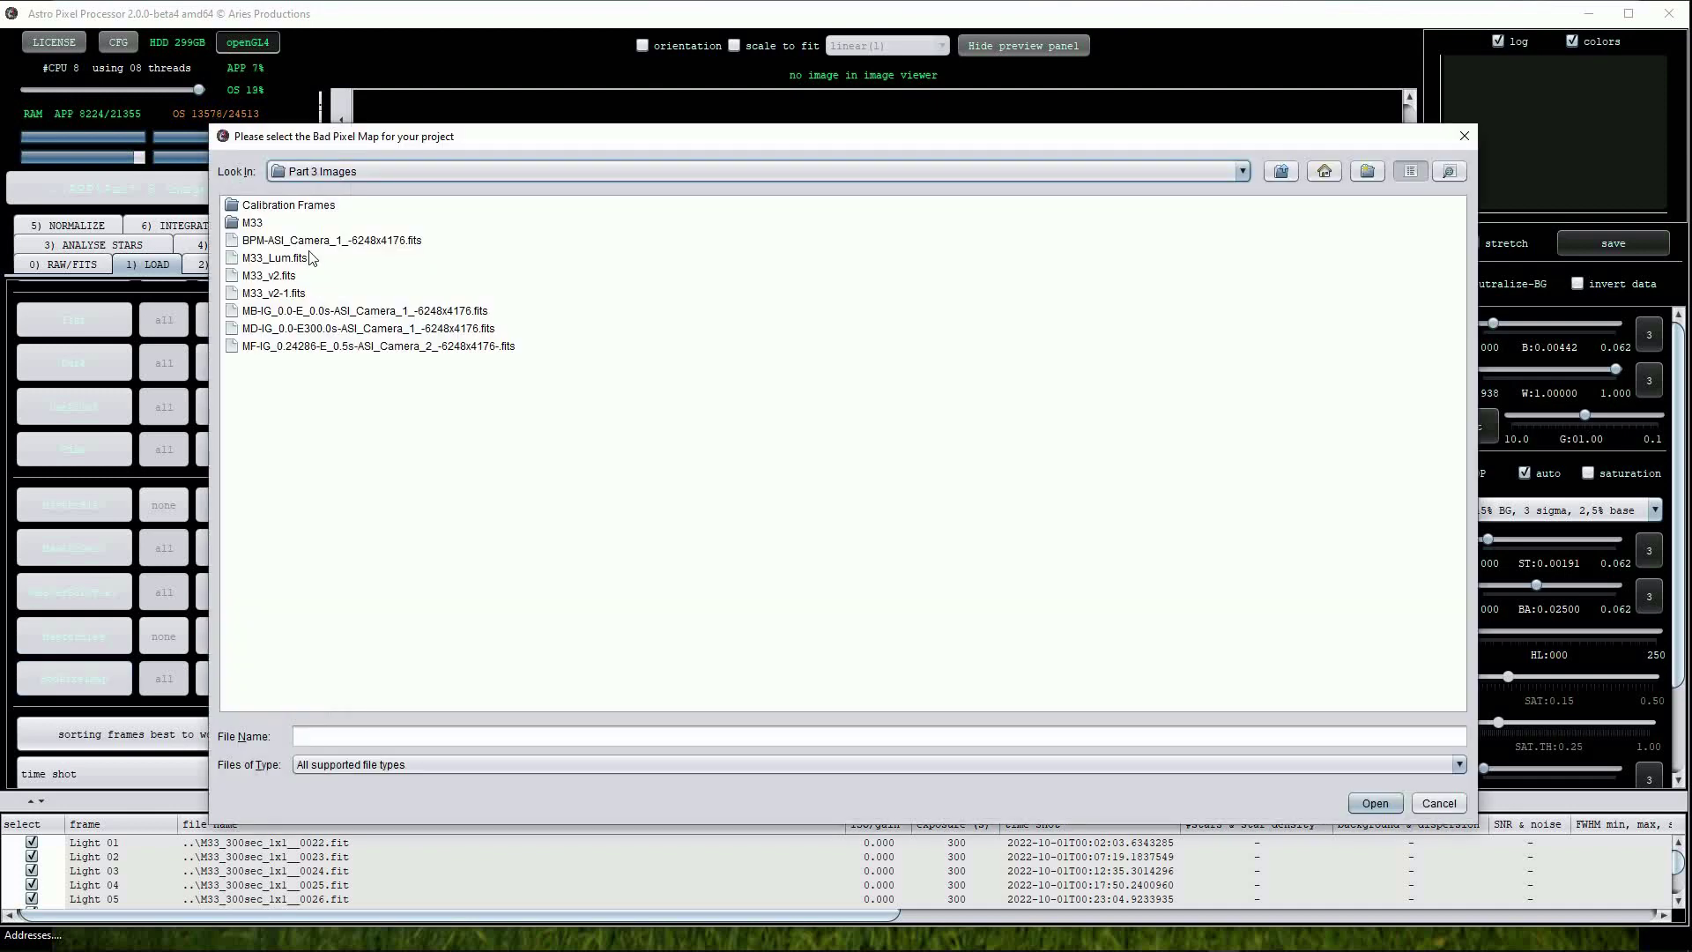
pyautogui.doubleClick(338, 243)
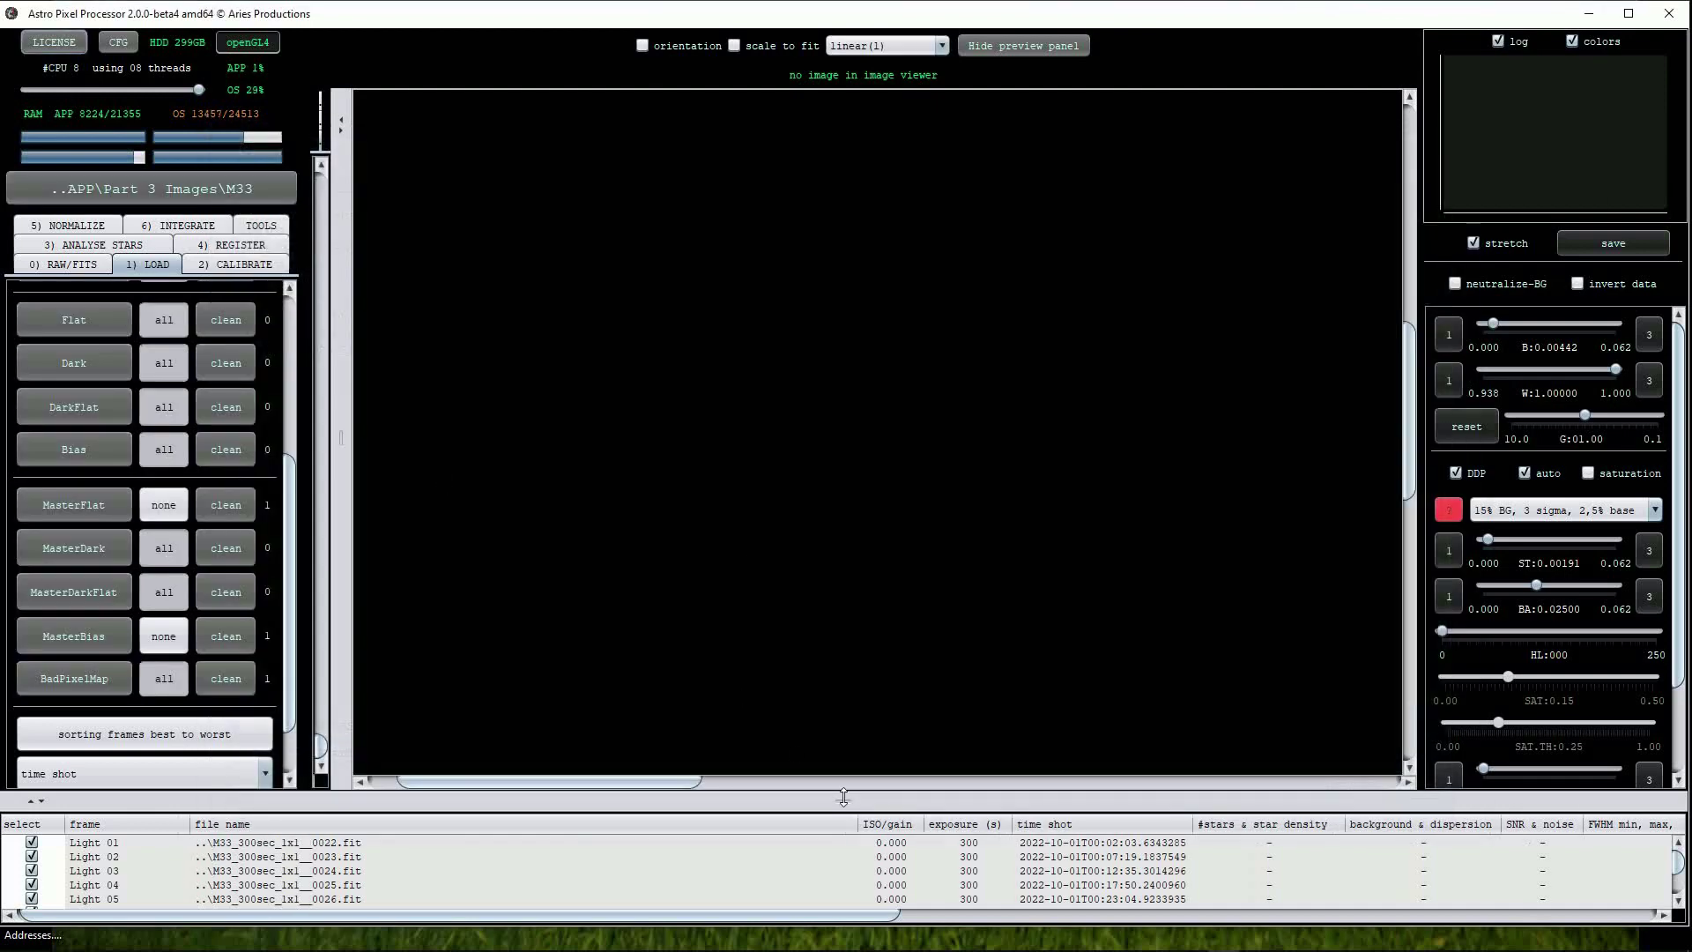
pyautogui.moveTo(843, 800); pyautogui.dragTo(823, 631)
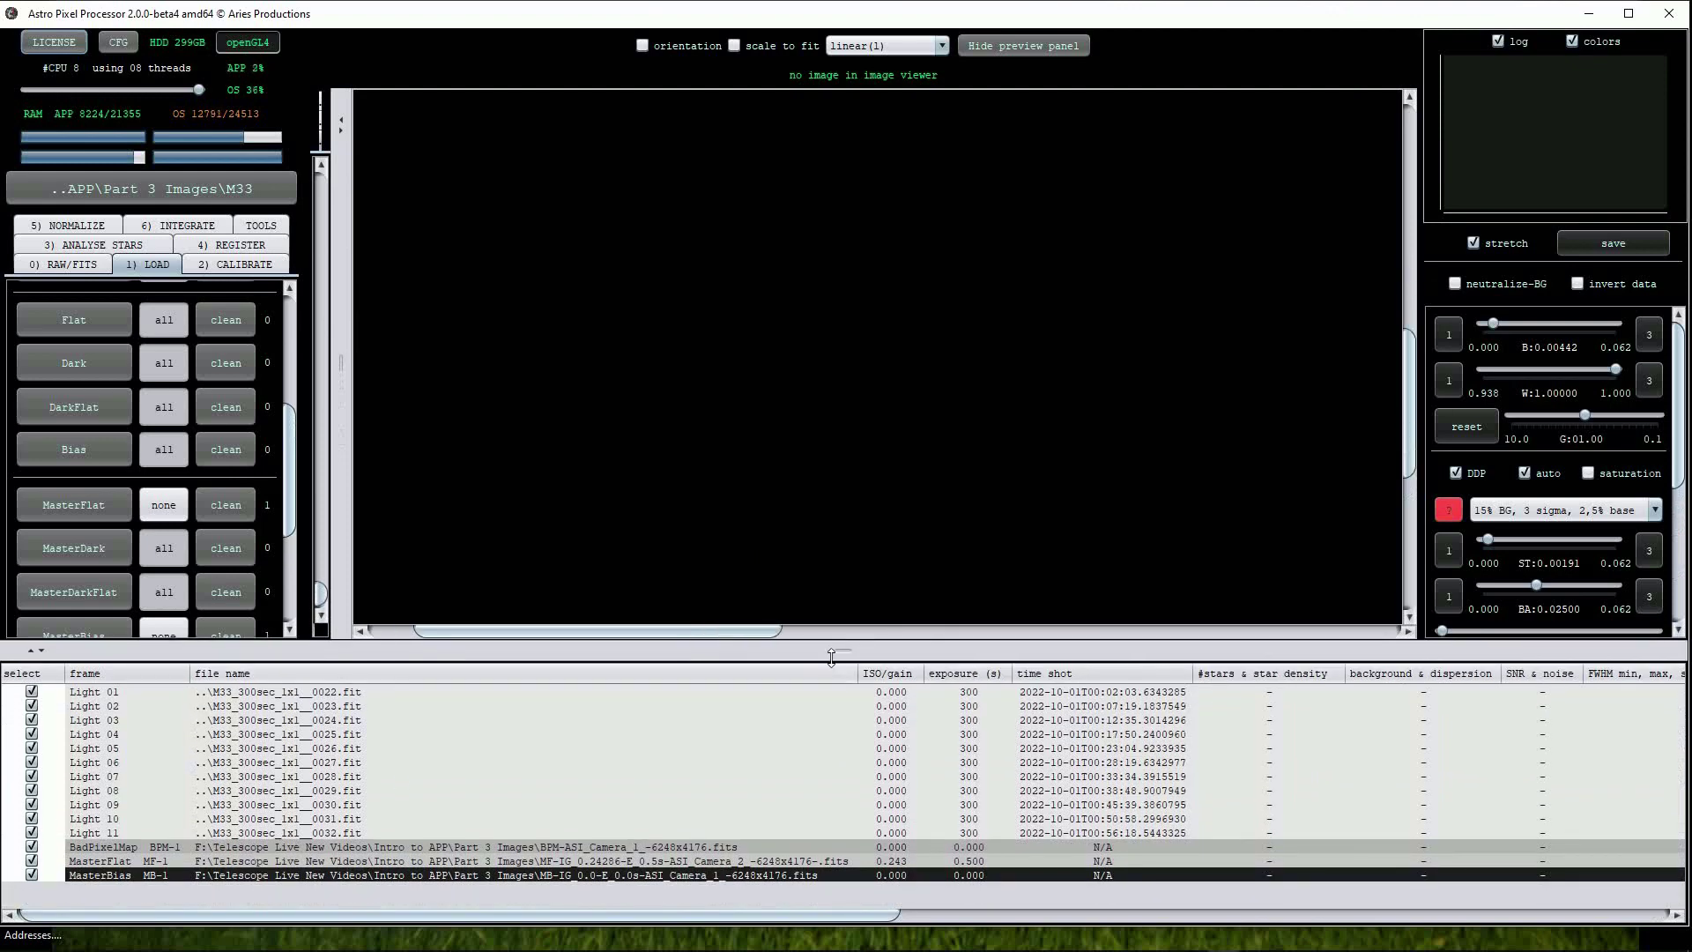
# Step: Show light frame 03 in its l-calibrated view, zoomed in on the galaxy
pyautogui.moveTo(837, 652); pyautogui.dragTo(839, 668)
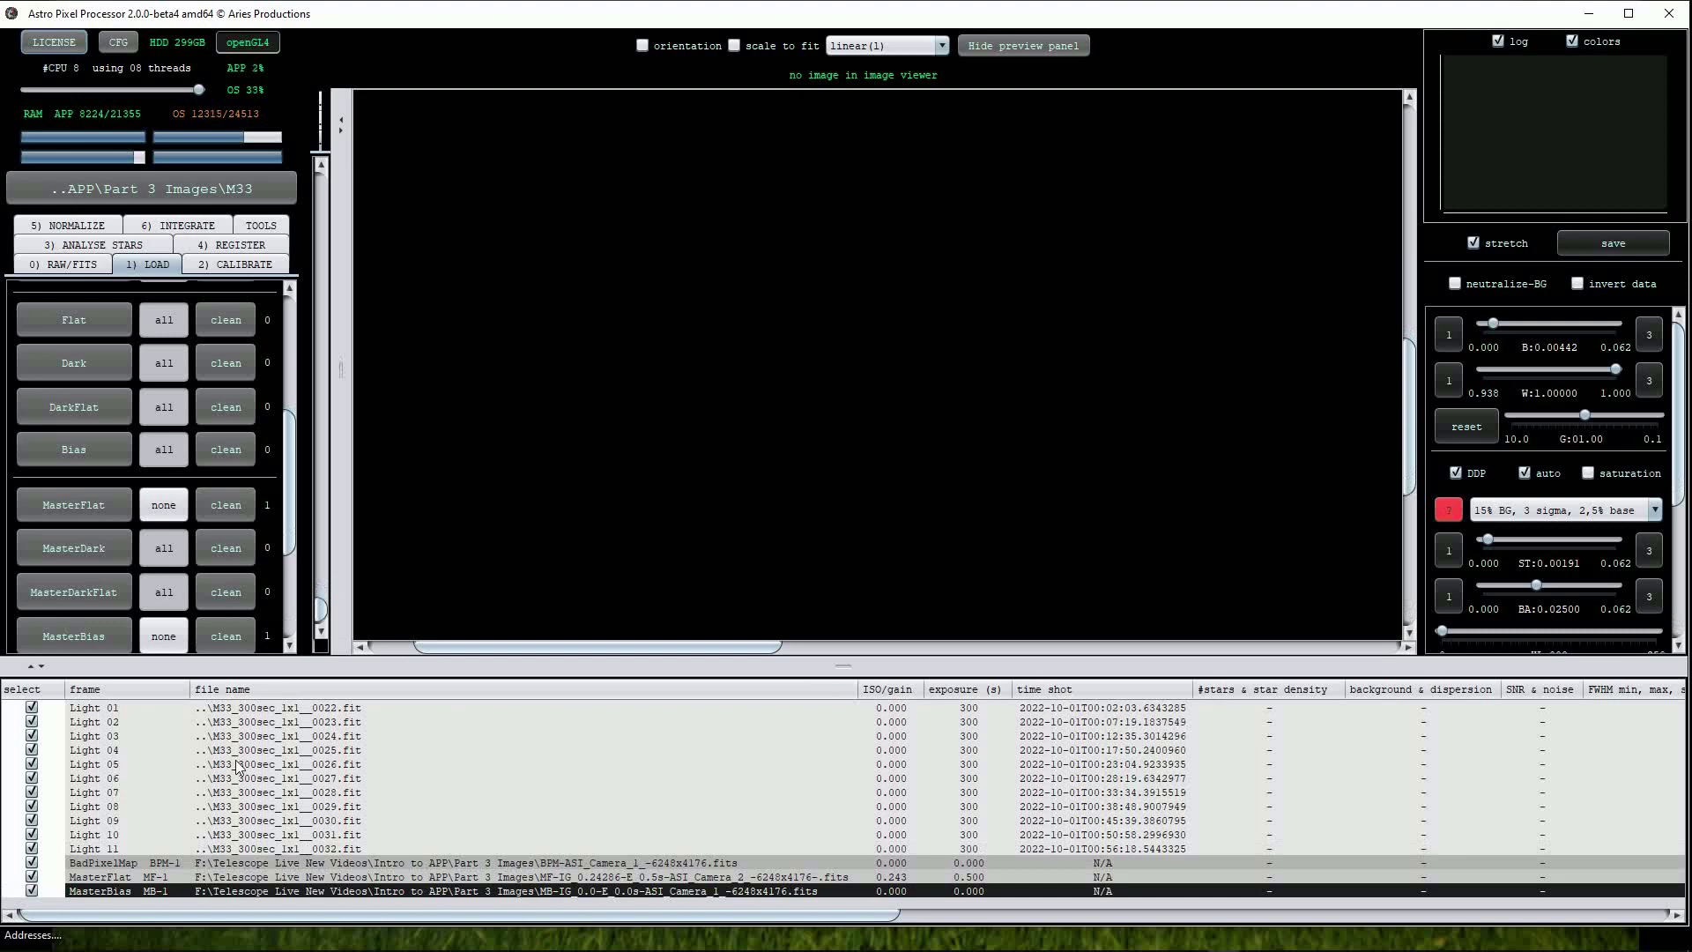
pyautogui.click(112, 739)
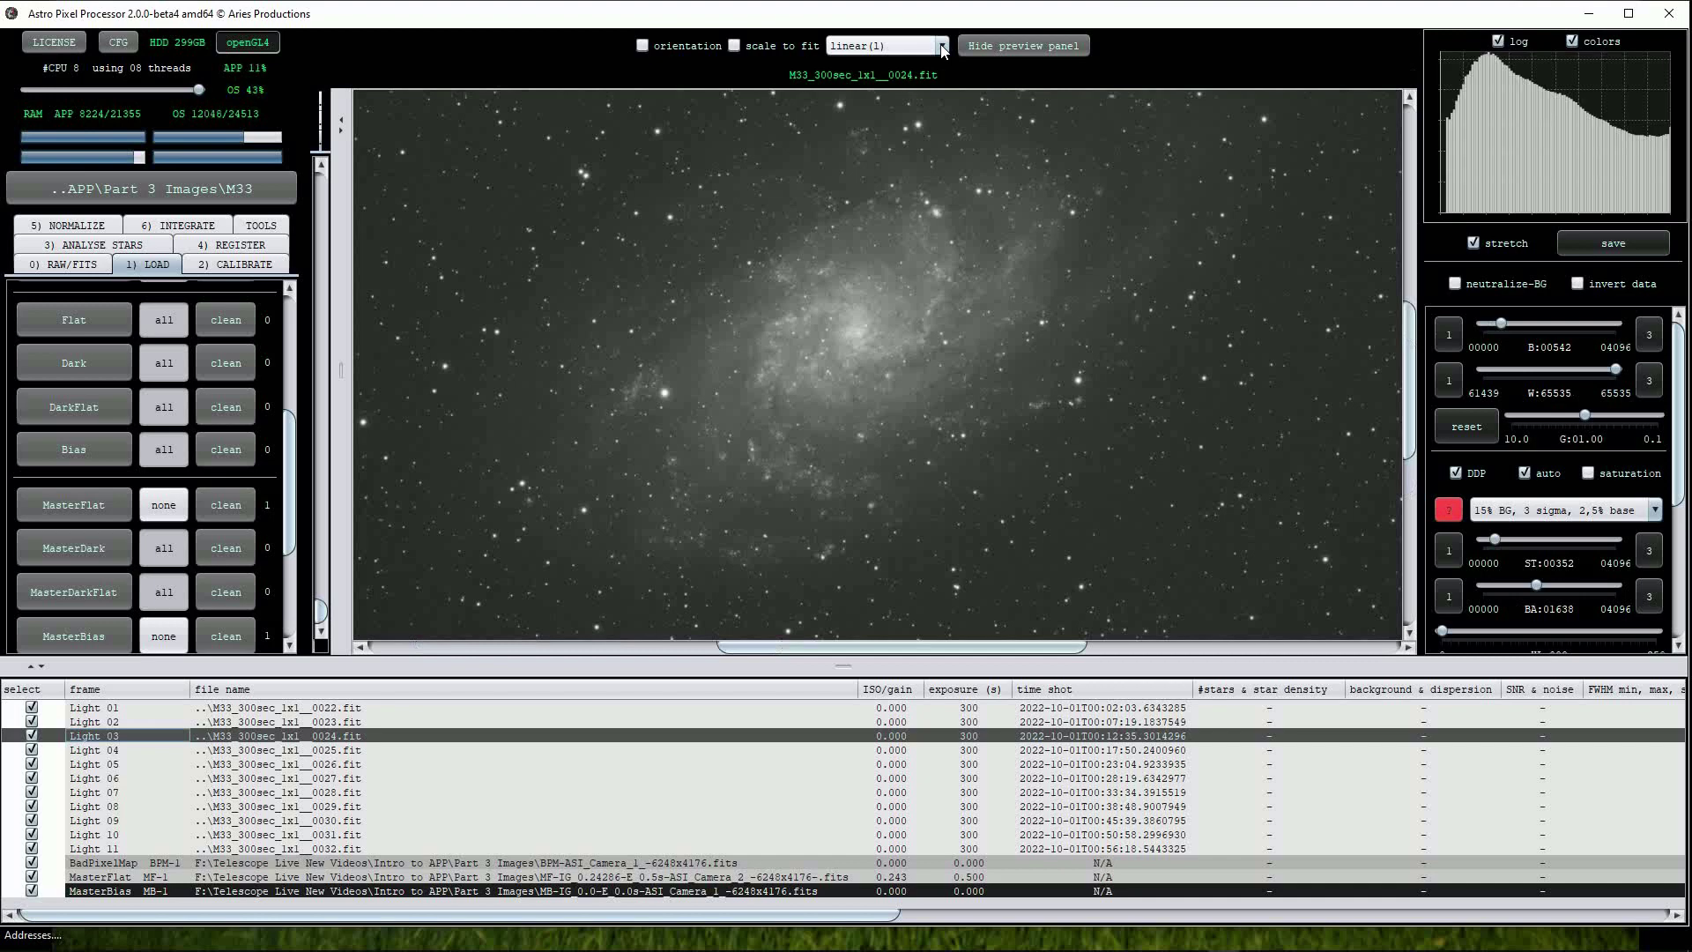
pyautogui.click(941, 46)
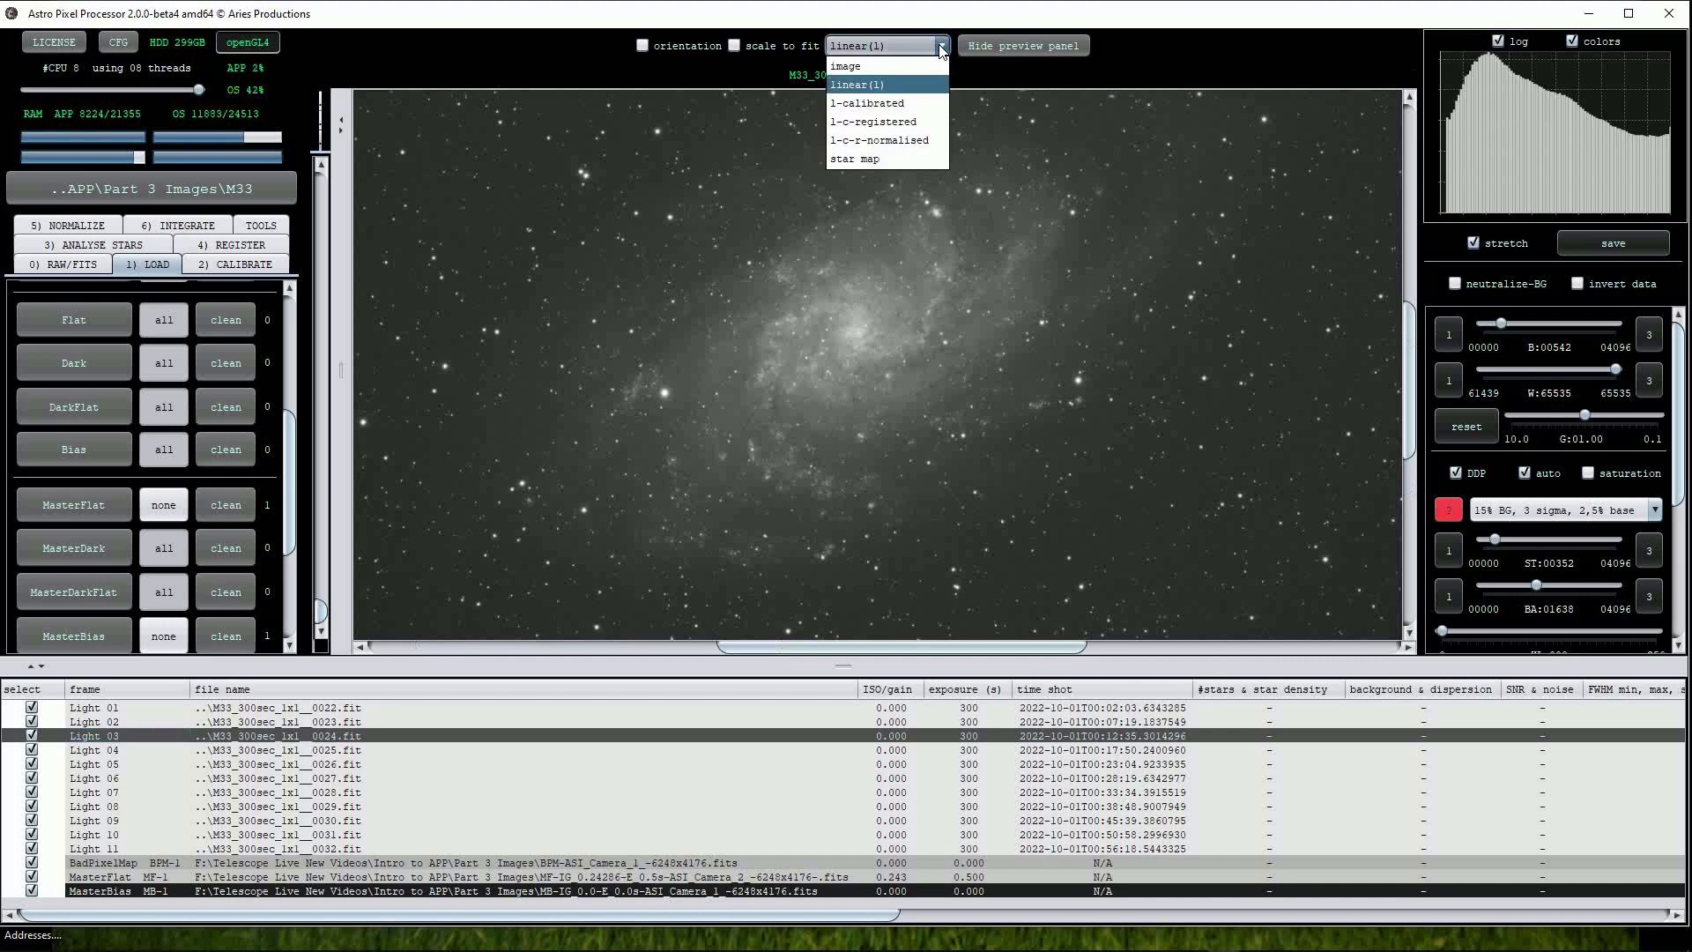
pyautogui.click(877, 104)
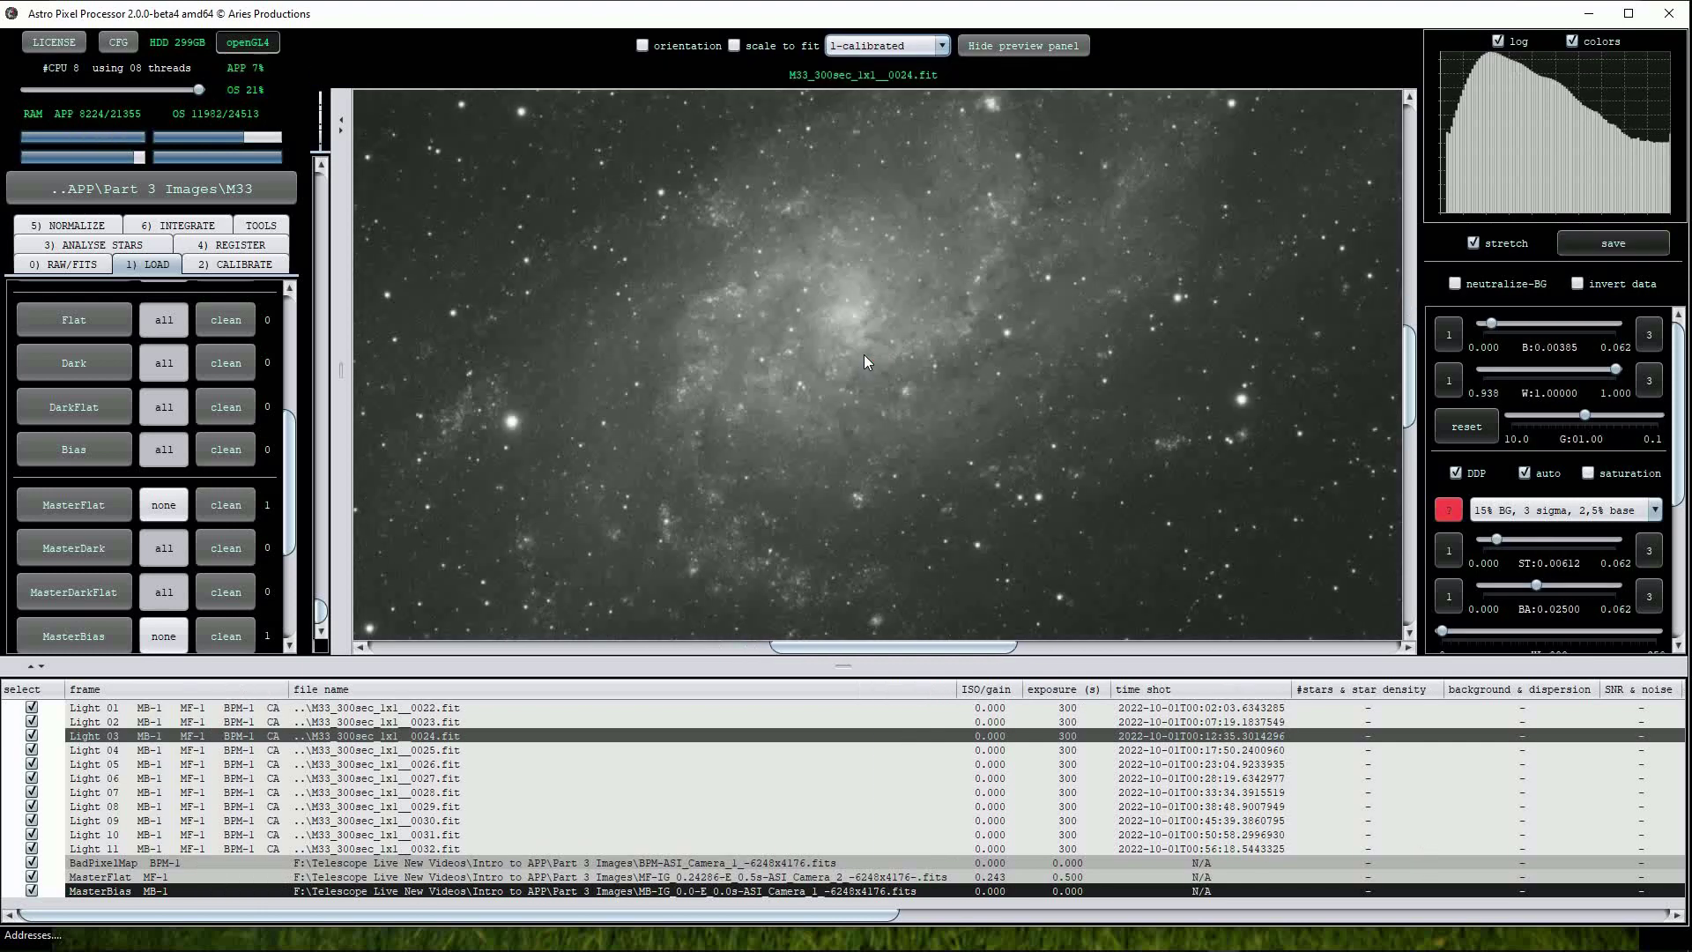
pyautogui.click(864, 355)
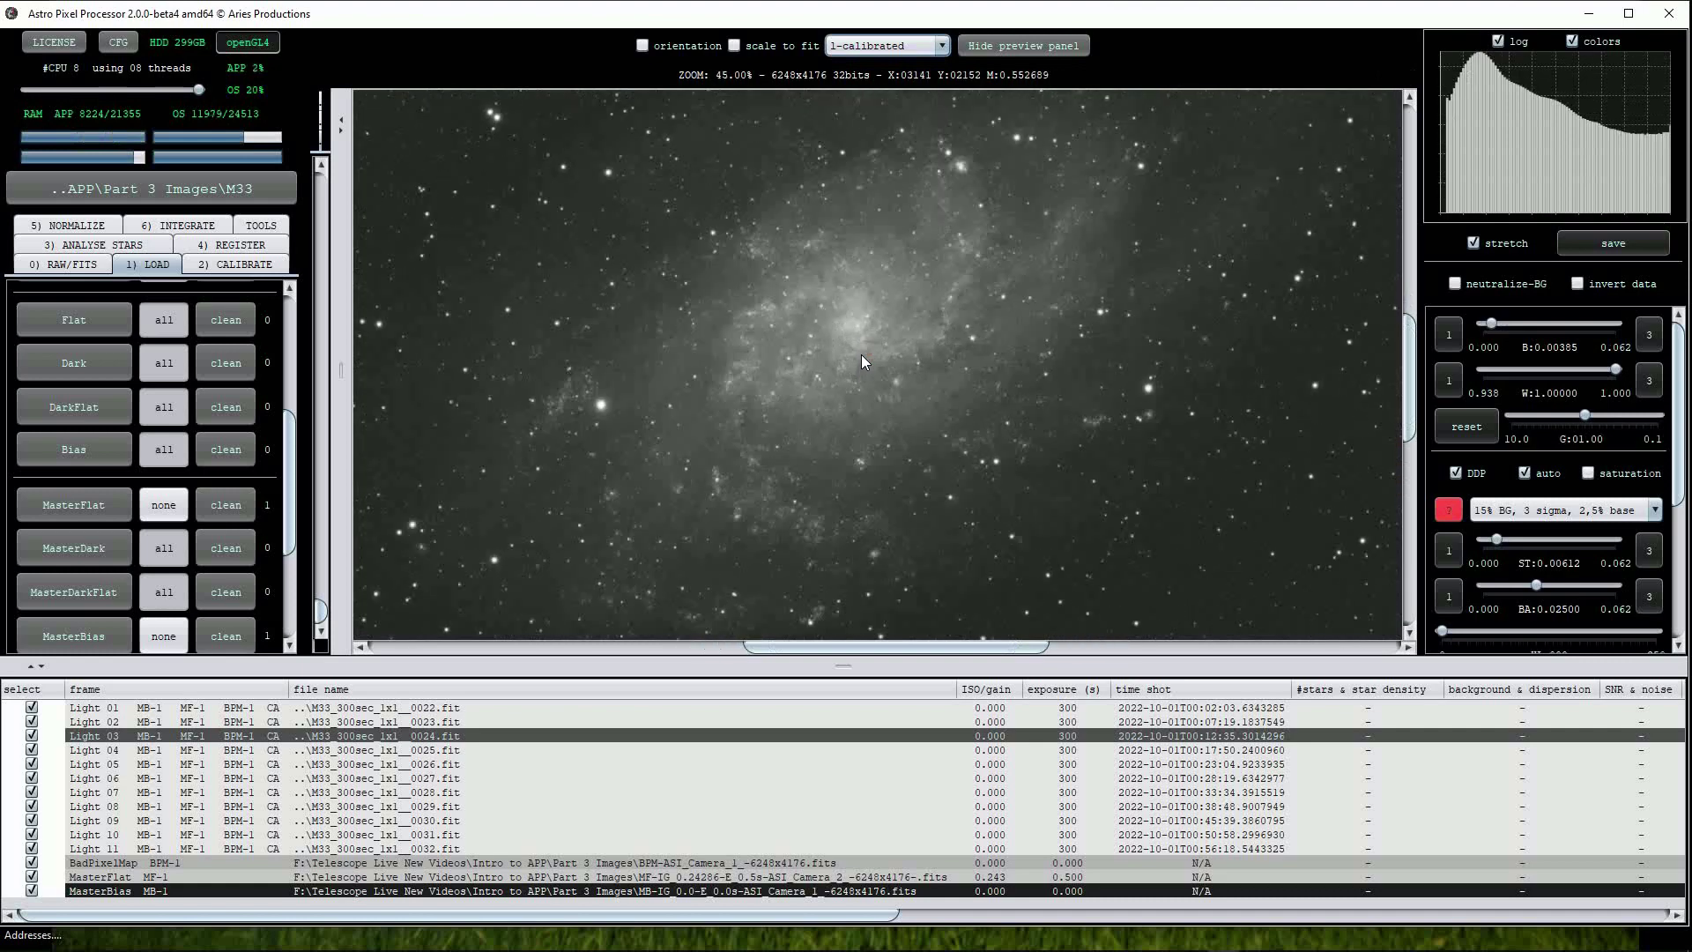
# Step: Display light 03's star map showing 391 stars and quality score 367.71
pyautogui.click(939, 47)
pyautogui.click(885, 159)
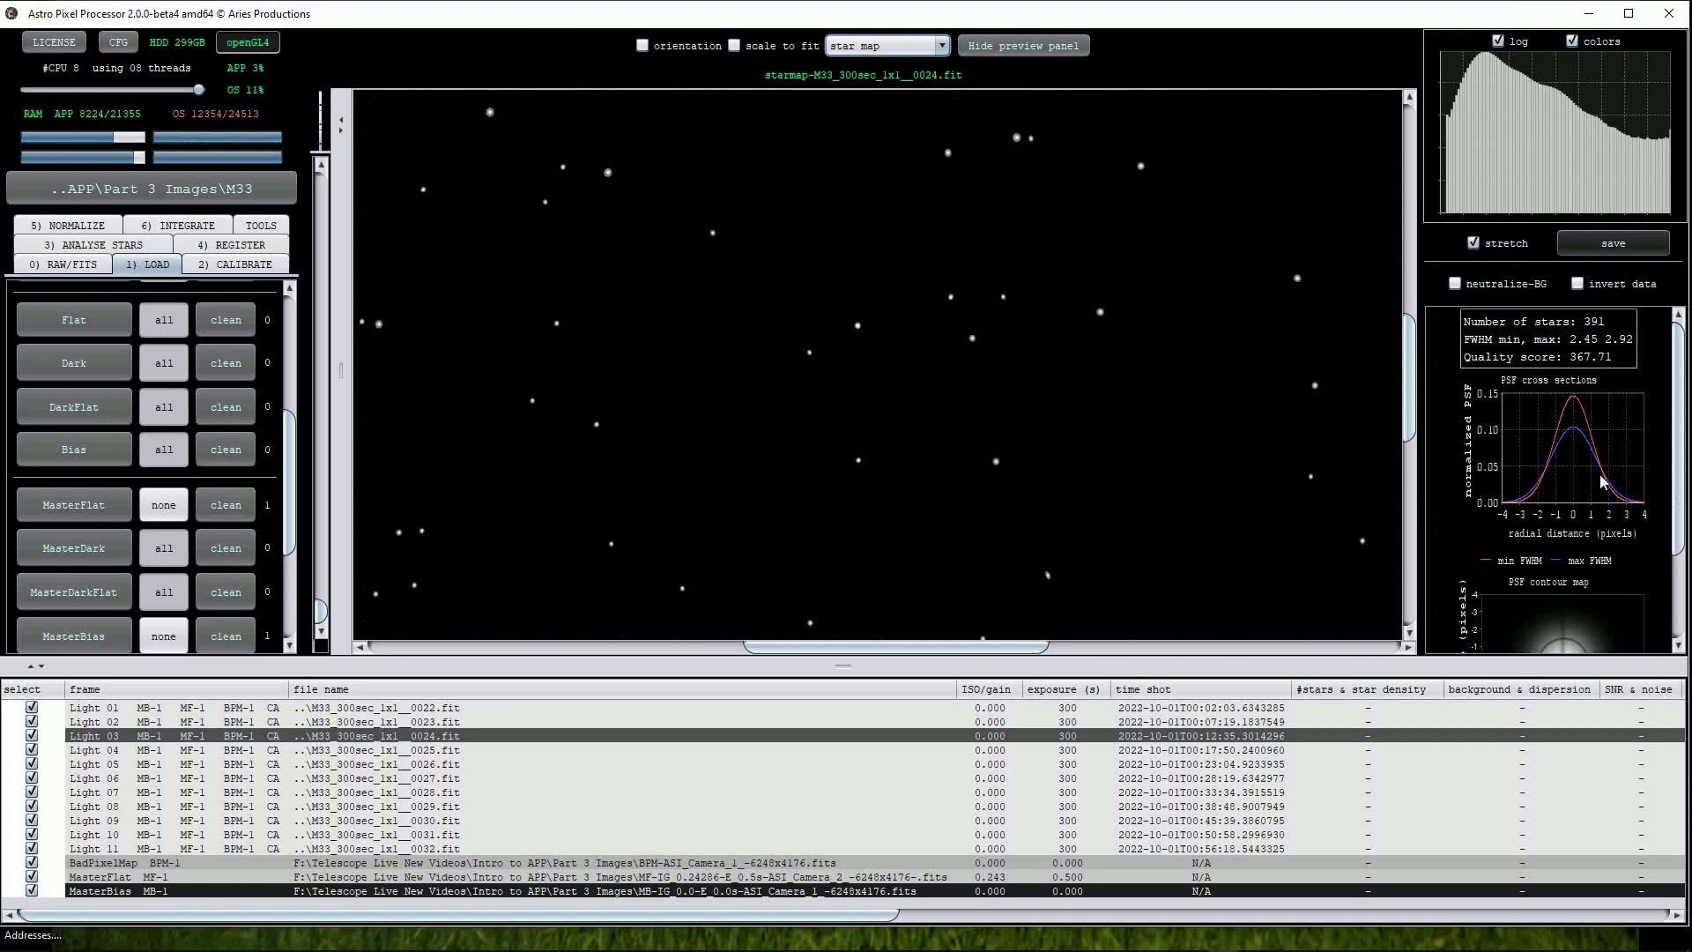
pyautogui.scroll(-2, 1600, 498)
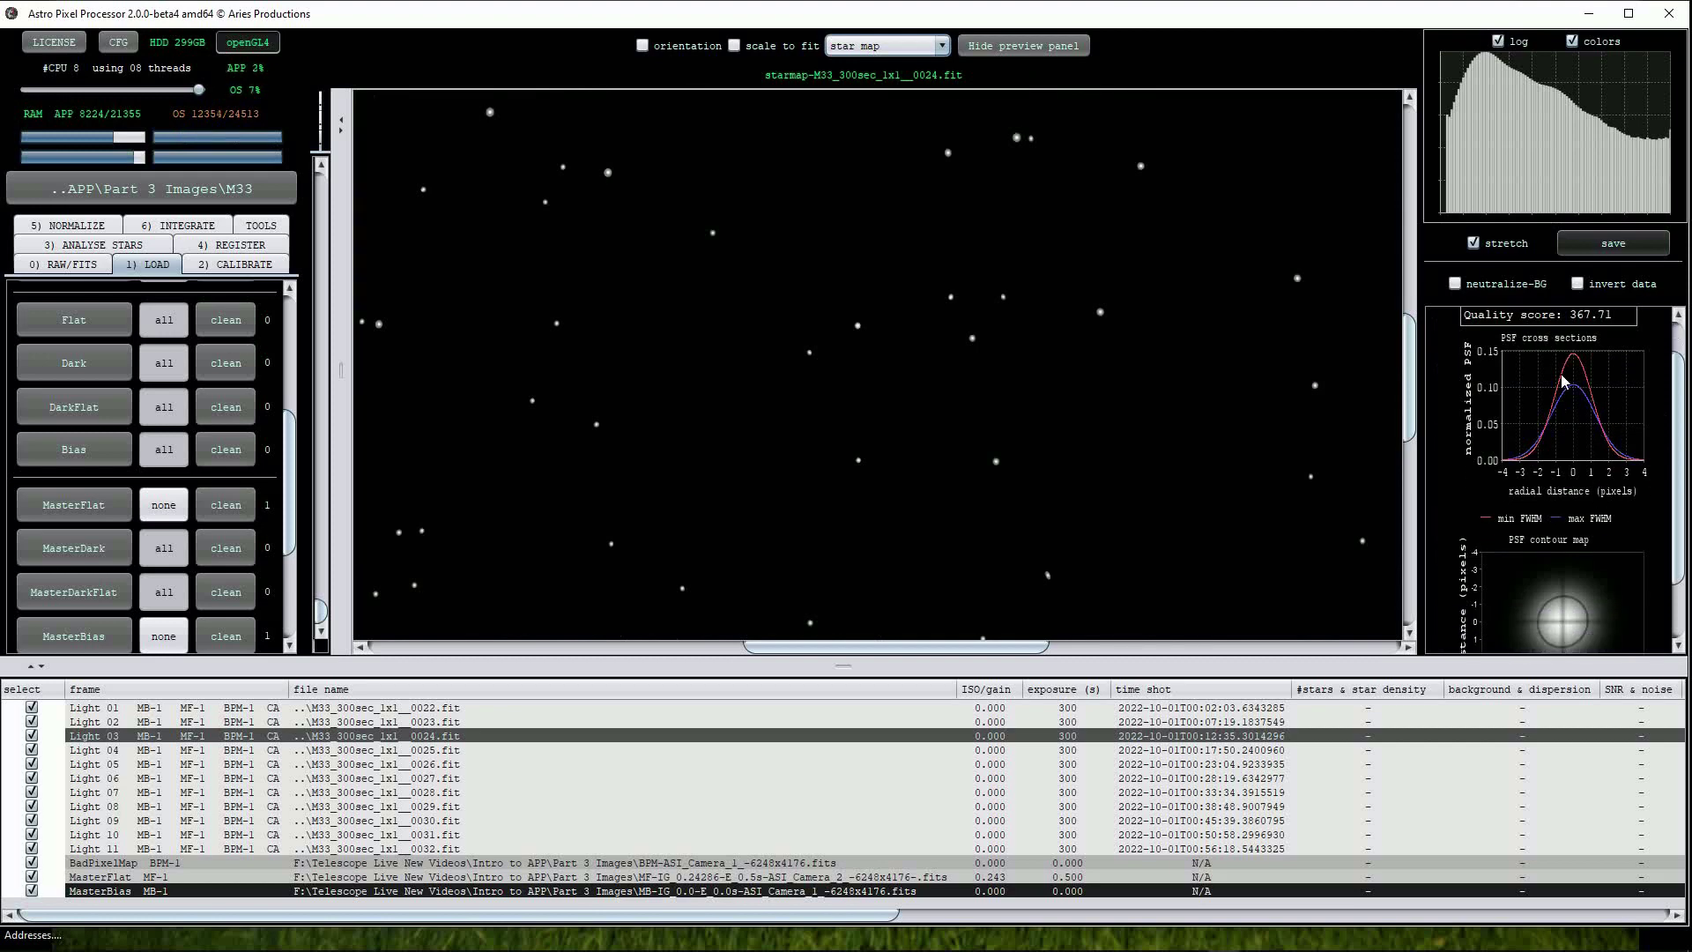
pyautogui.click(941, 45)
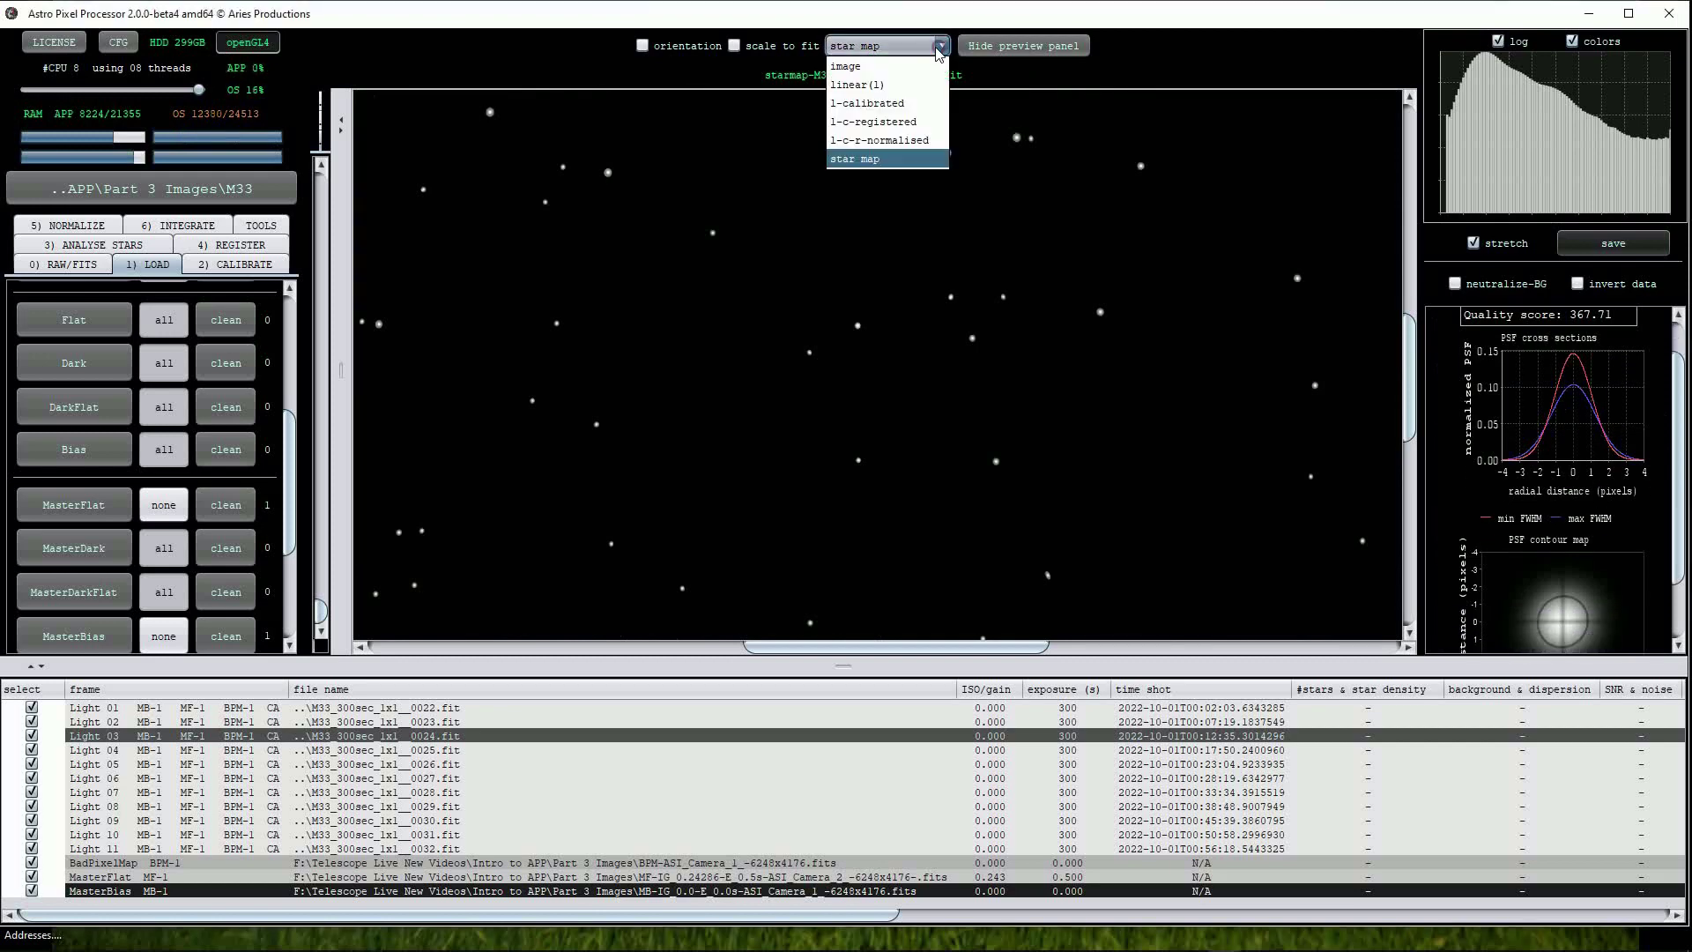
# Step: Return the viewer to linear and set integration to stack the best 80% of lights
pyautogui.click(881, 85)
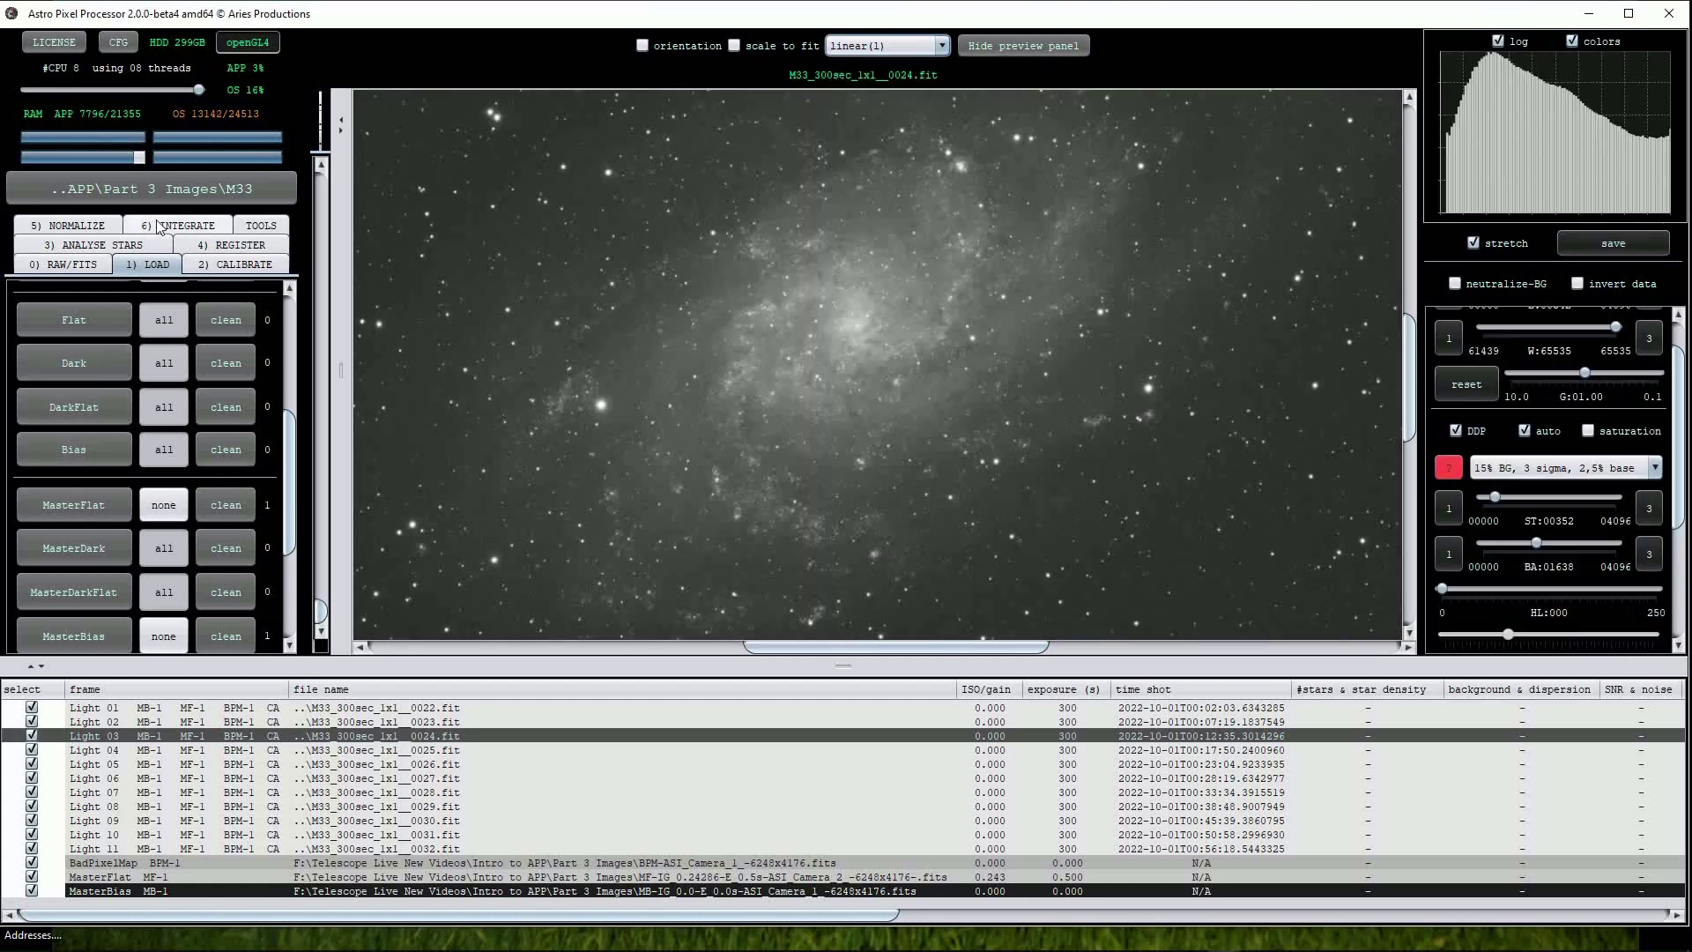
pyautogui.click(159, 225)
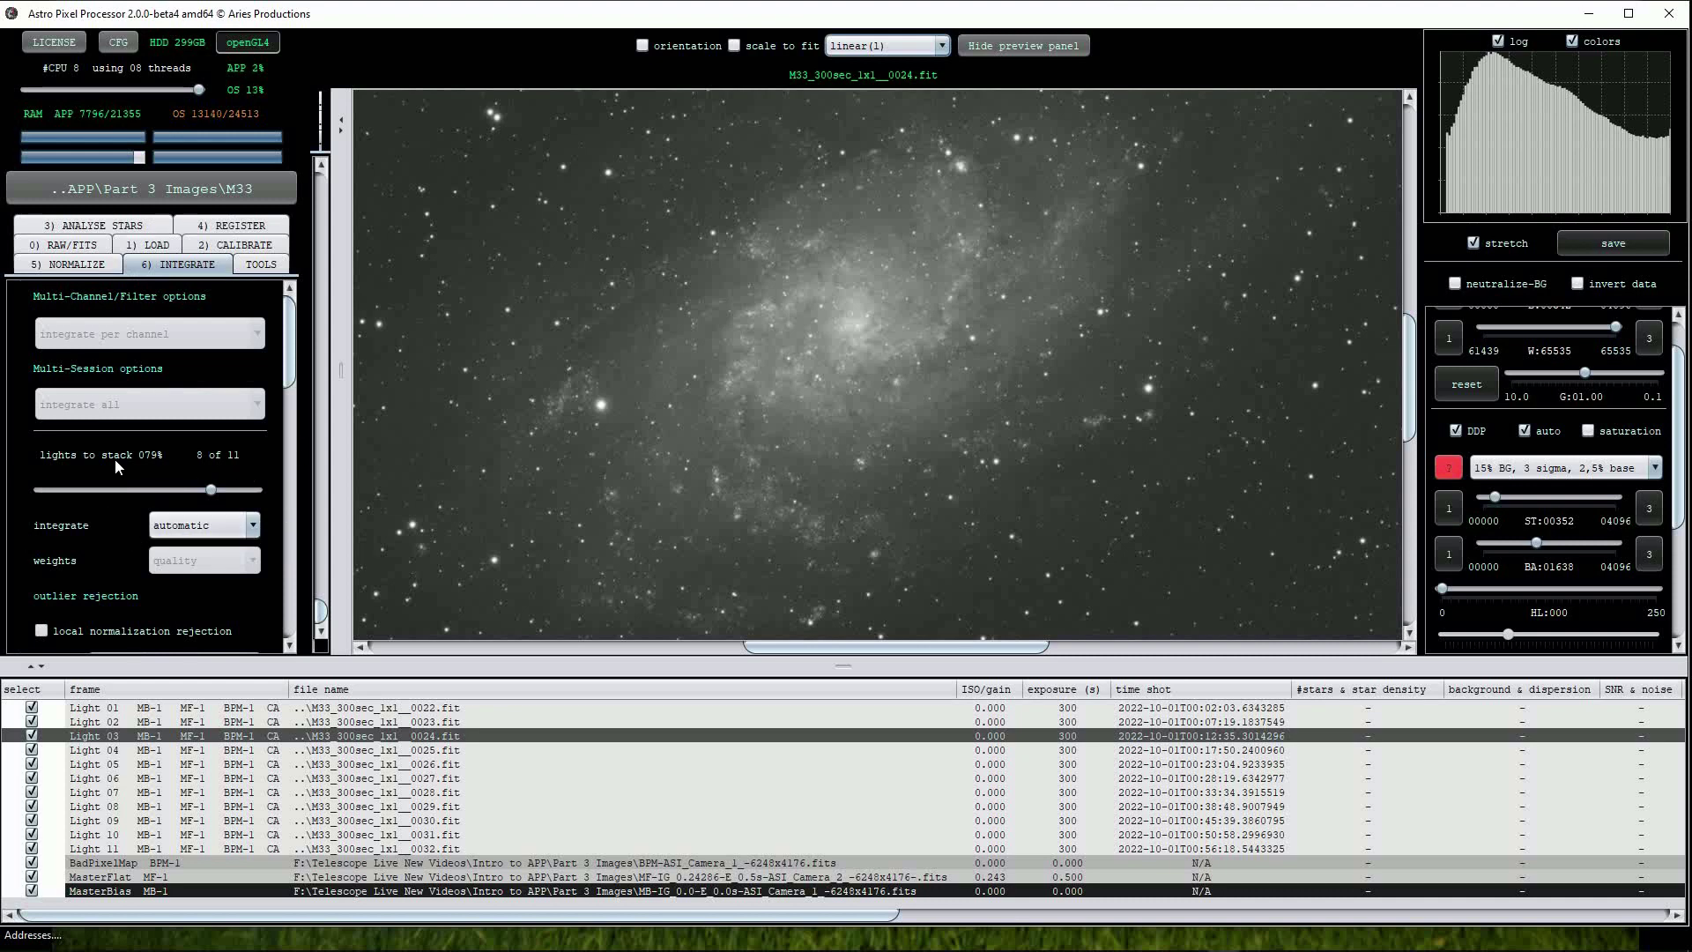
pyautogui.moveTo(213, 491)
pyautogui.mouseDown()
pyautogui.moveTo(147, 492)
pyautogui.moveTo(217, 492)
pyautogui.moveTo(213, 479)
pyautogui.mouseUp()
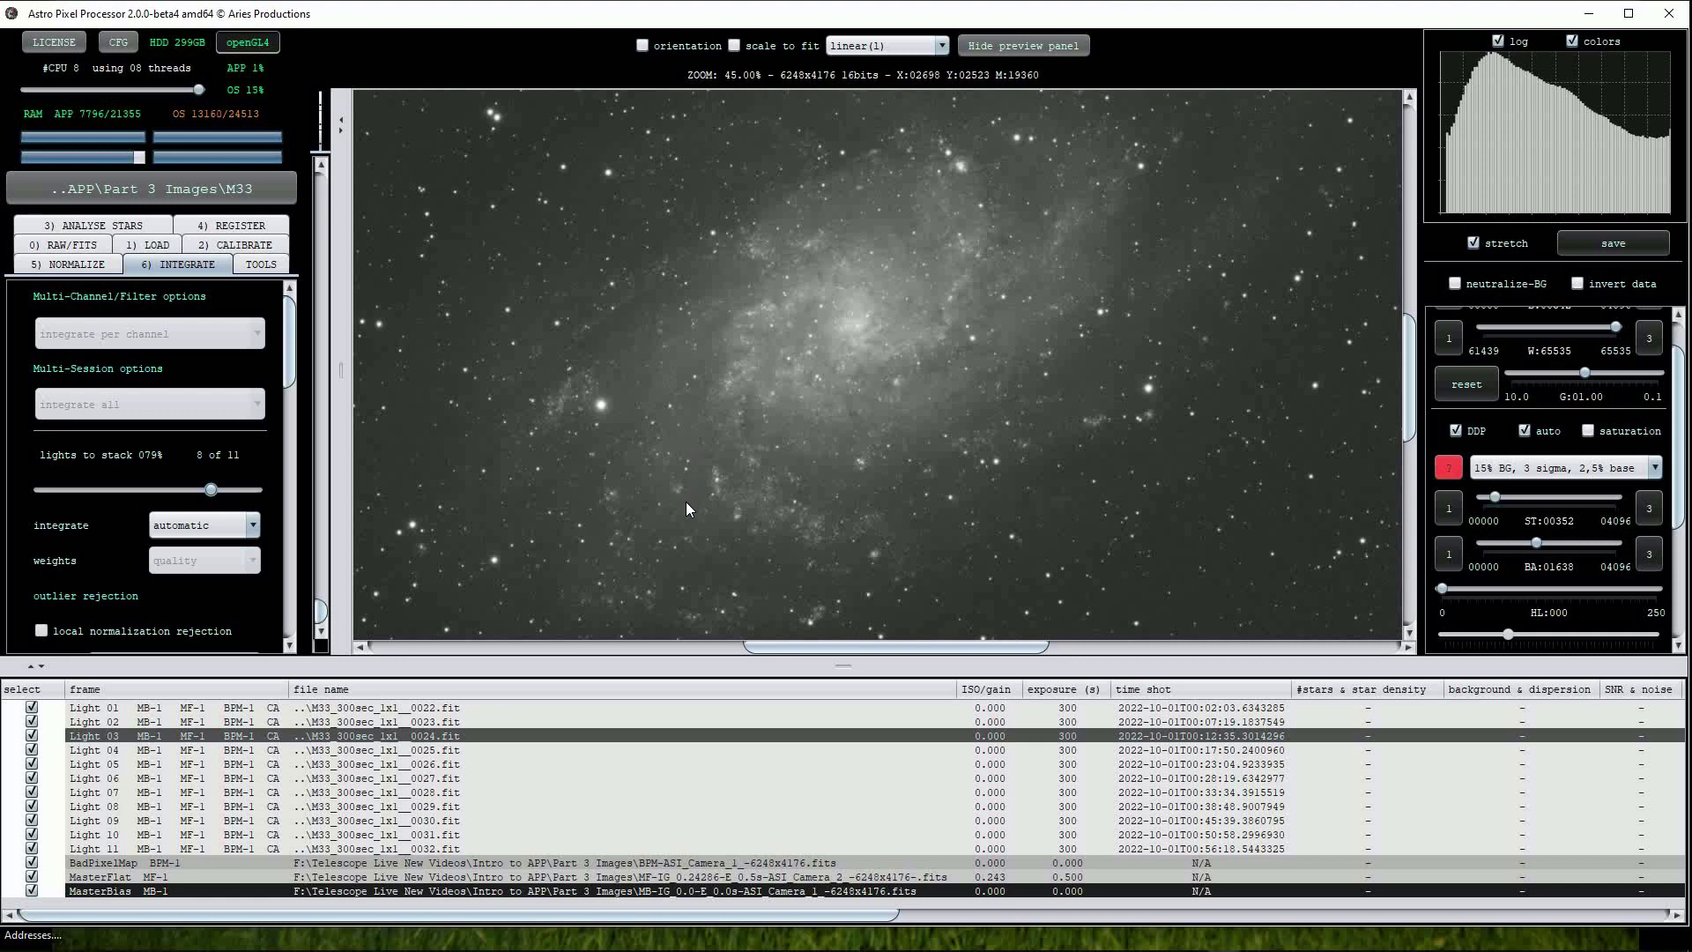
pyautogui.moveTo(289, 370); pyautogui.dragTo(294, 617)
# Step: Save into Part 3 Images and start integrating with the object name 'M33 v2'
pyautogui.click(215, 564)
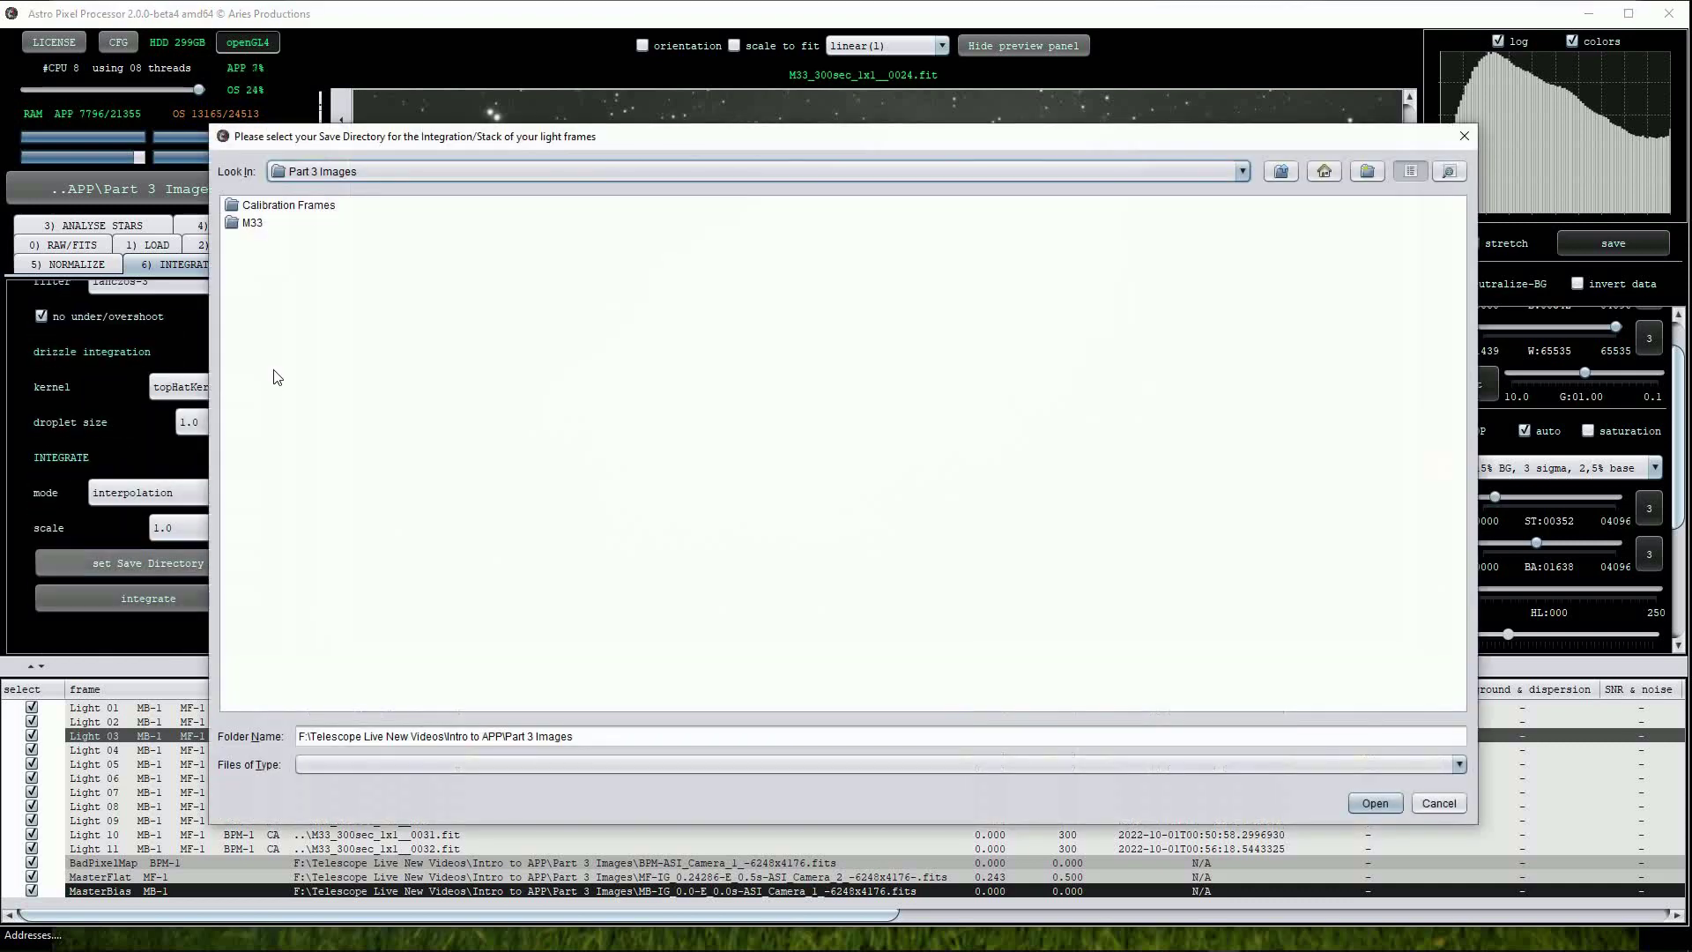
pyautogui.click(1366, 800)
pyautogui.click(171, 598)
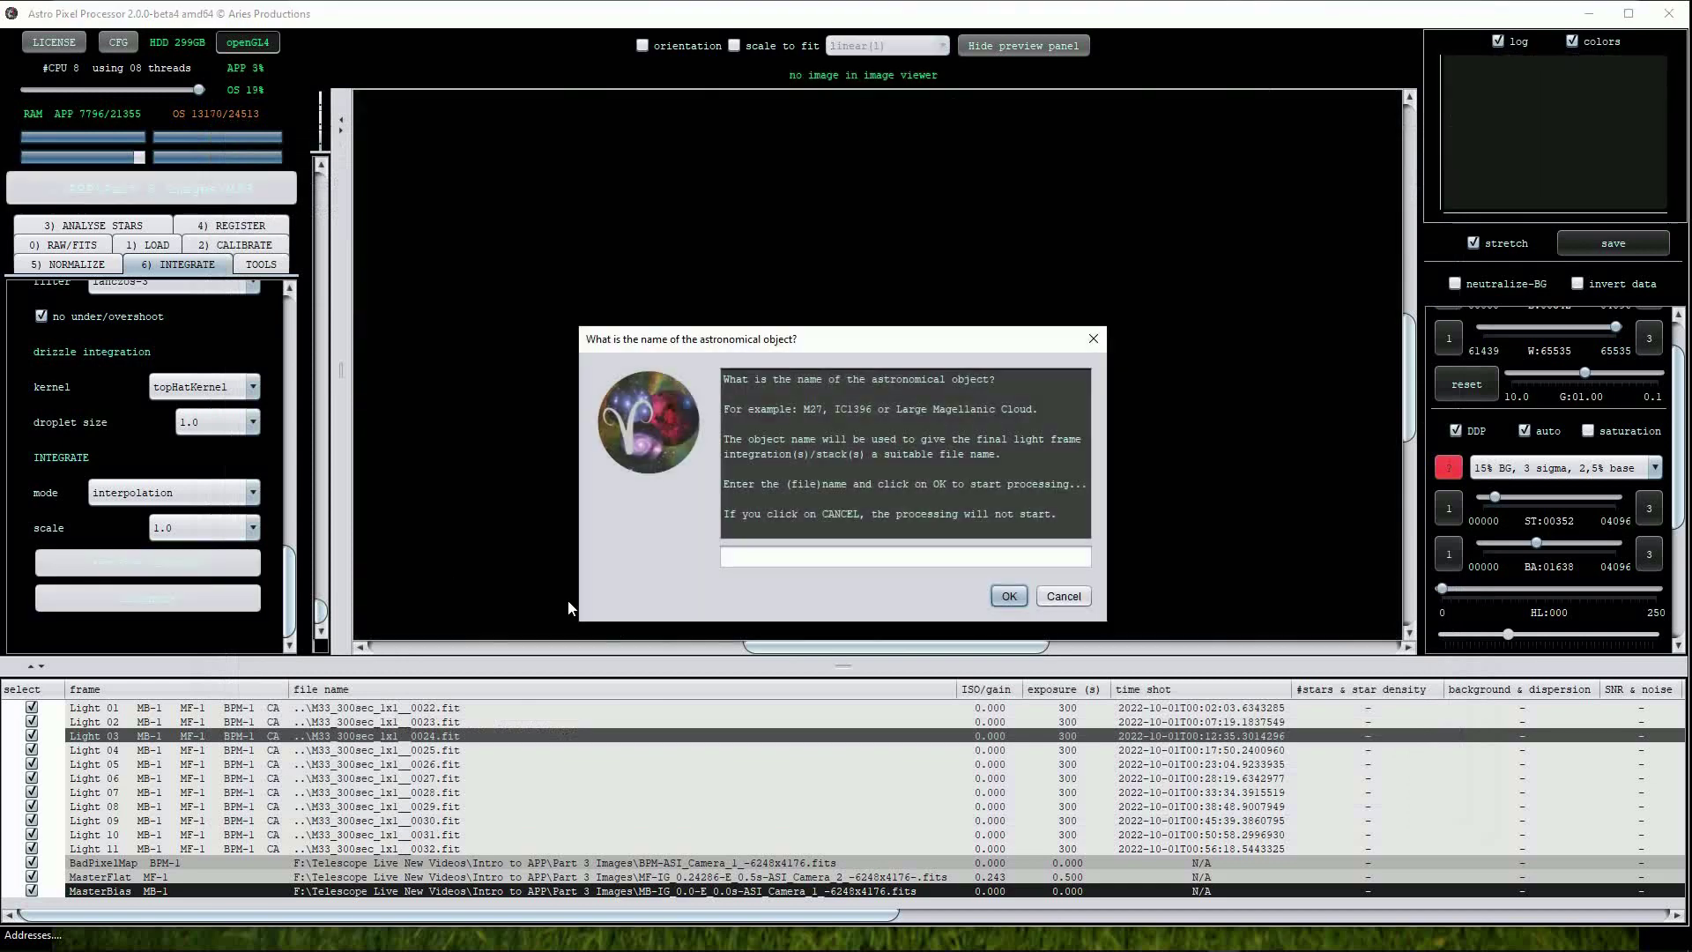
pyautogui.click(743, 553)
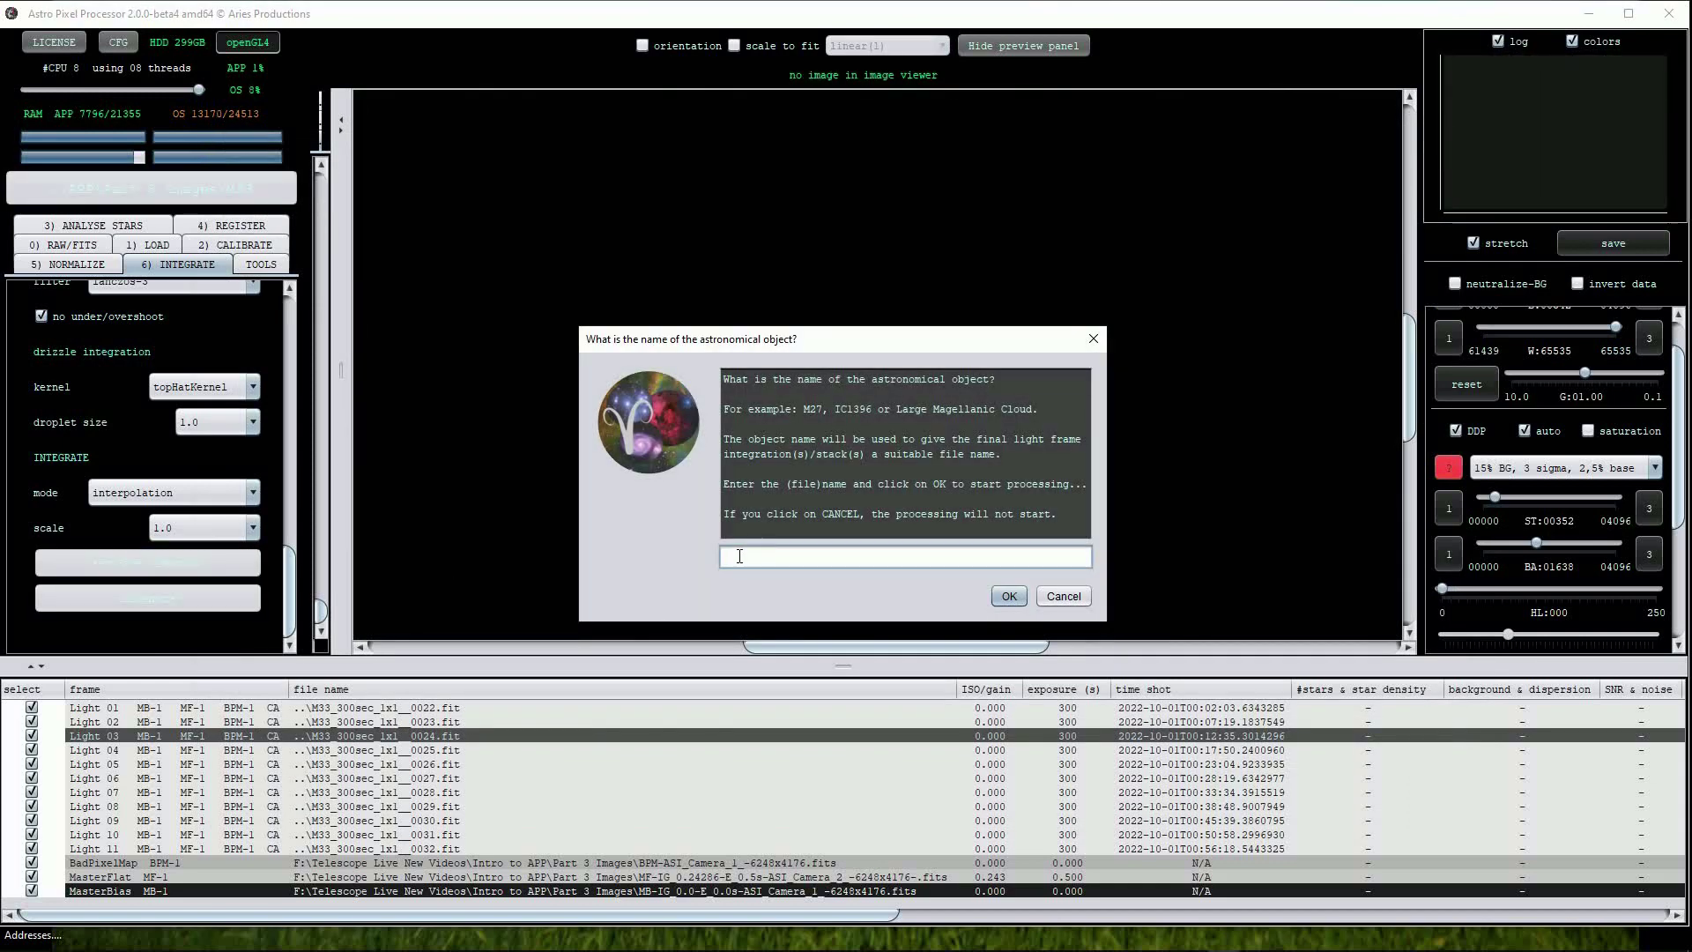
pyautogui.write('M33 v2')
pyautogui.click(1009, 594)
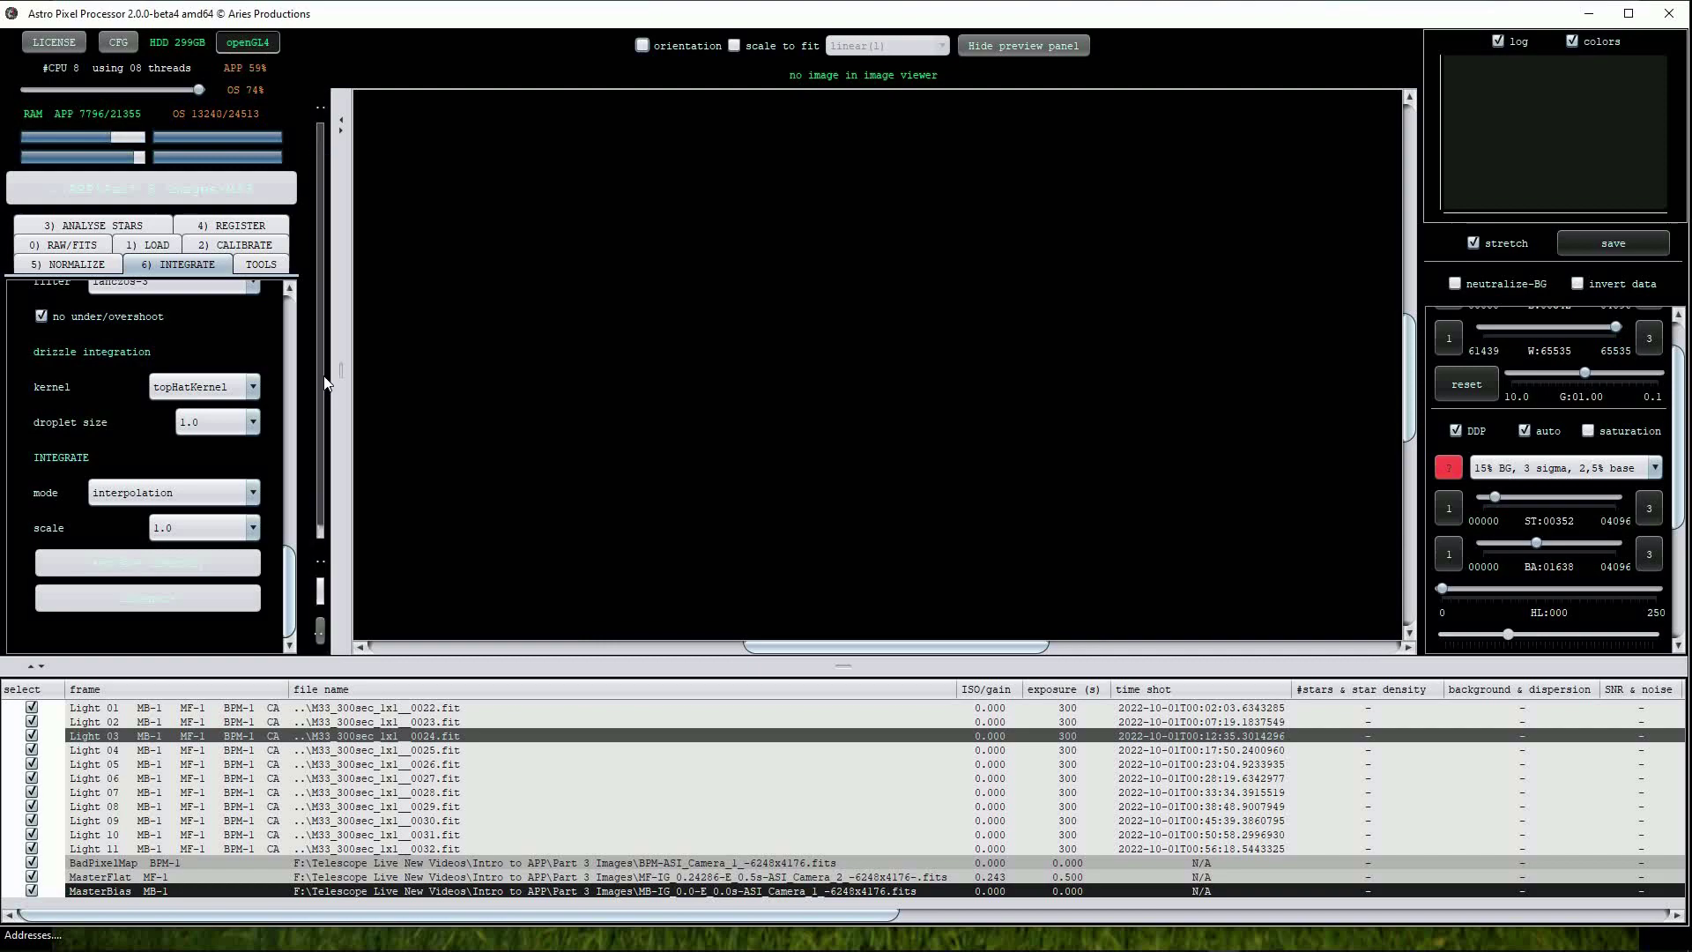
# Step: Scroll the file table sideways to review the star, noise and quality score columns
pyautogui.moveTo(613, 370); pyautogui.dragTo(771, 370)
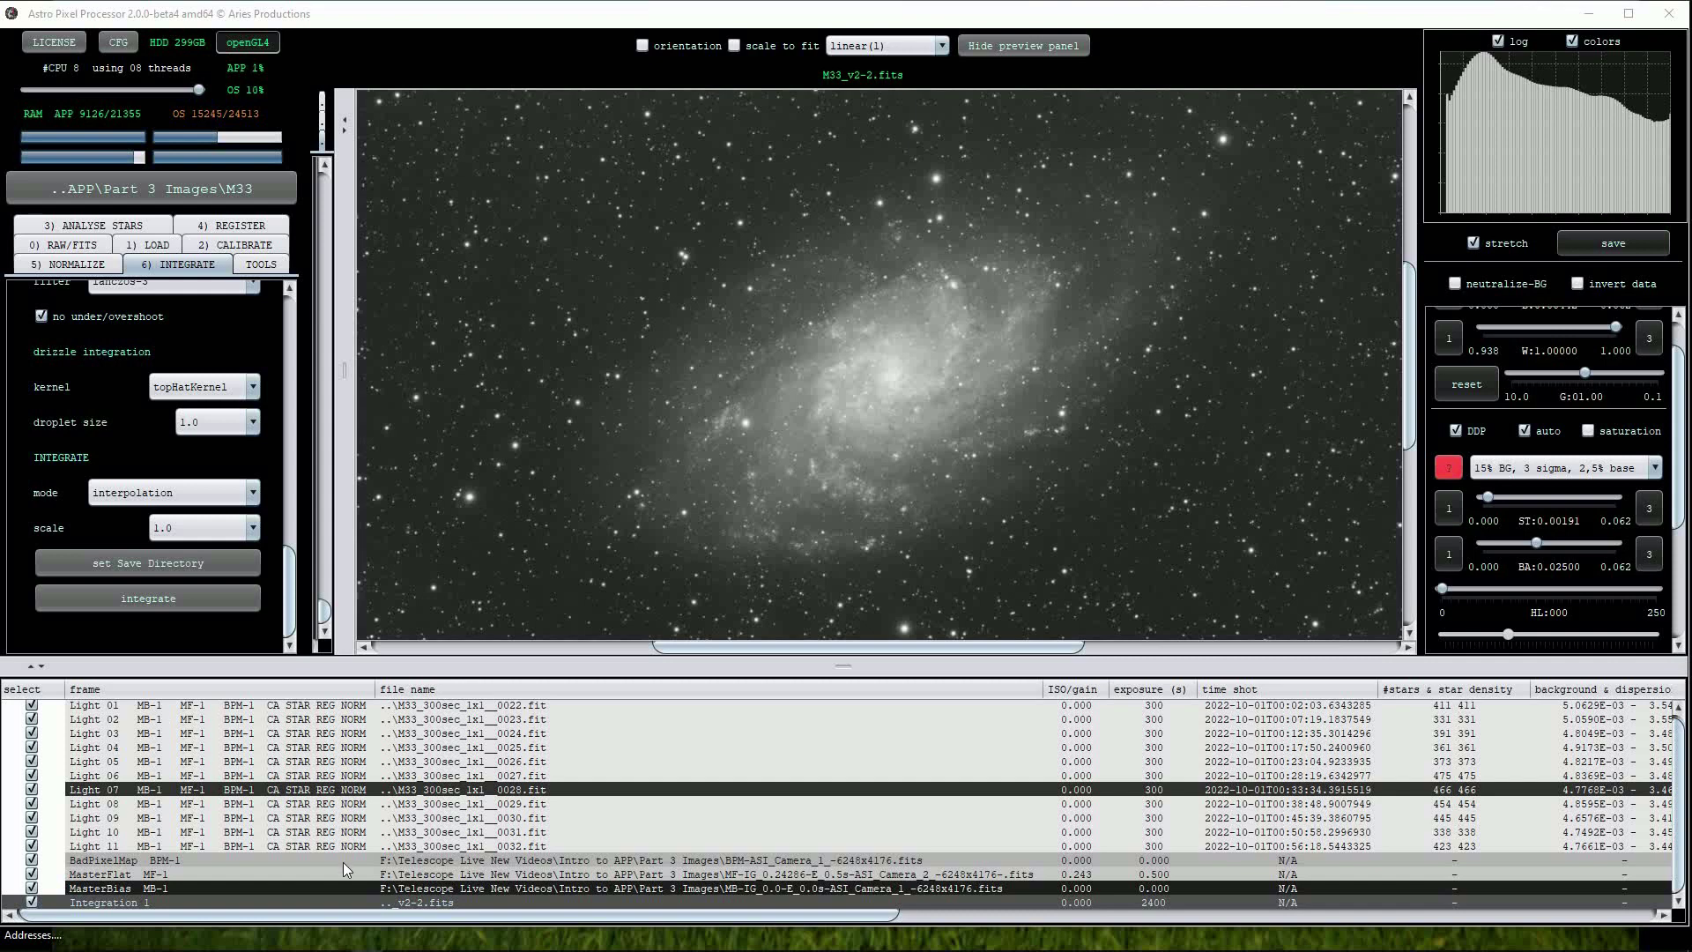
pyautogui.moveTo(376, 915); pyautogui.dragTo(1109, 904)
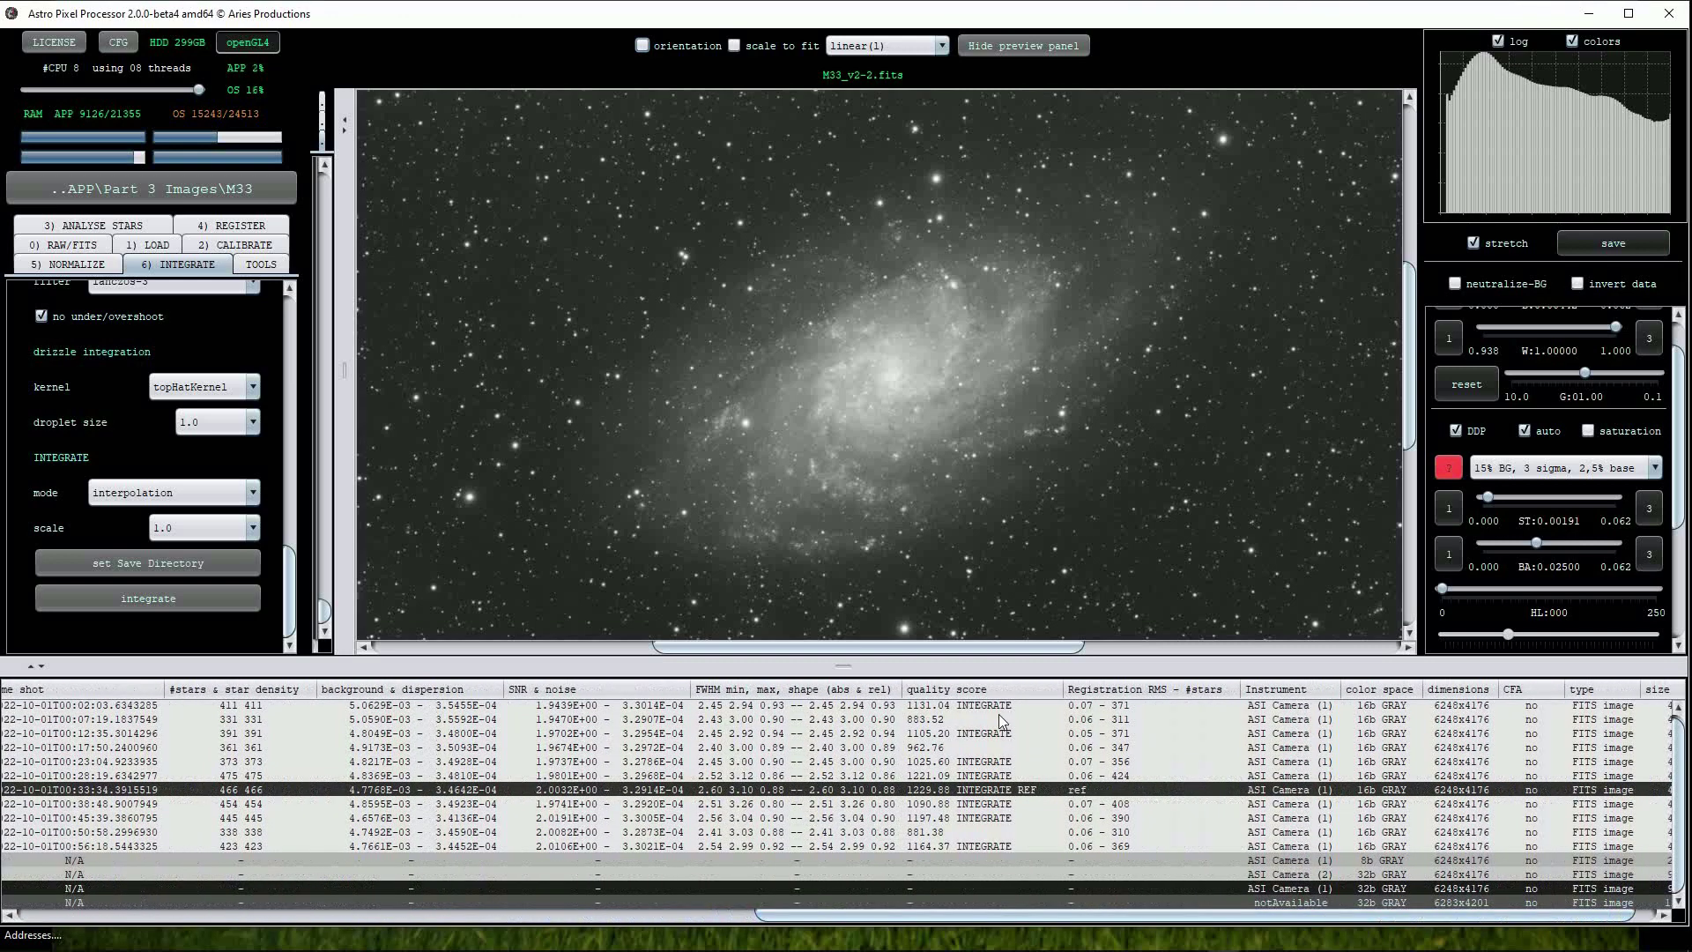
pyautogui.moveTo(927, 923); pyautogui.dragTo(176, 947)
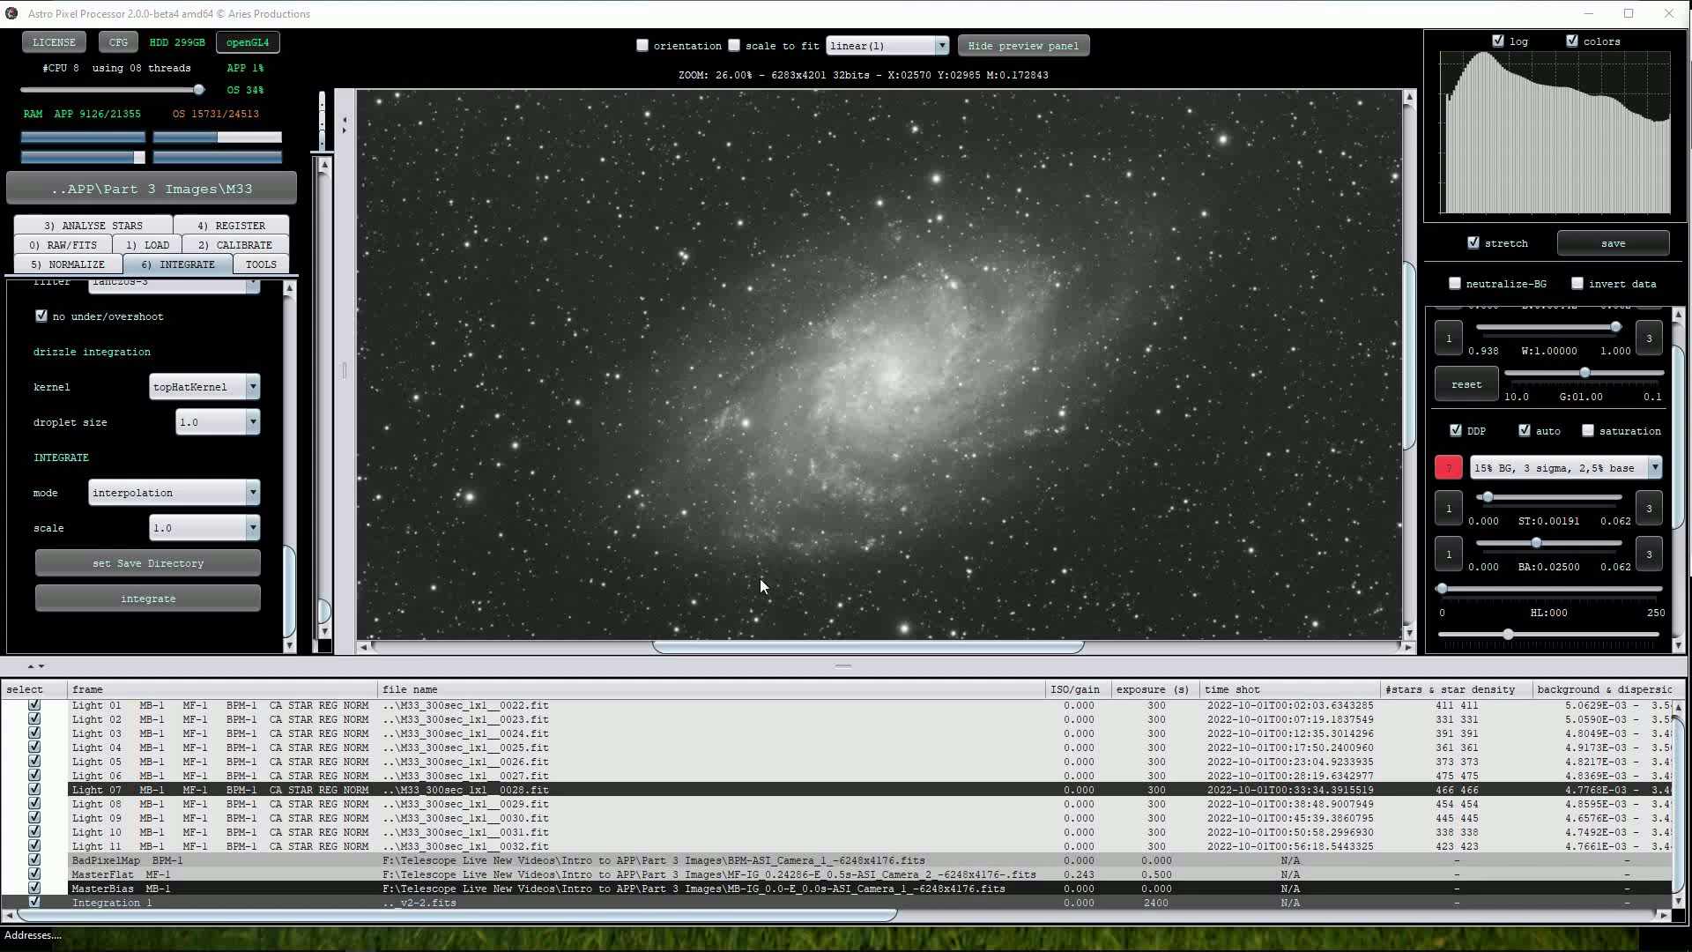
# Step: Remove every light frame and Integration 1 from the file list
pyautogui.moveTo(843, 666); pyautogui.dragTo(842, 490)
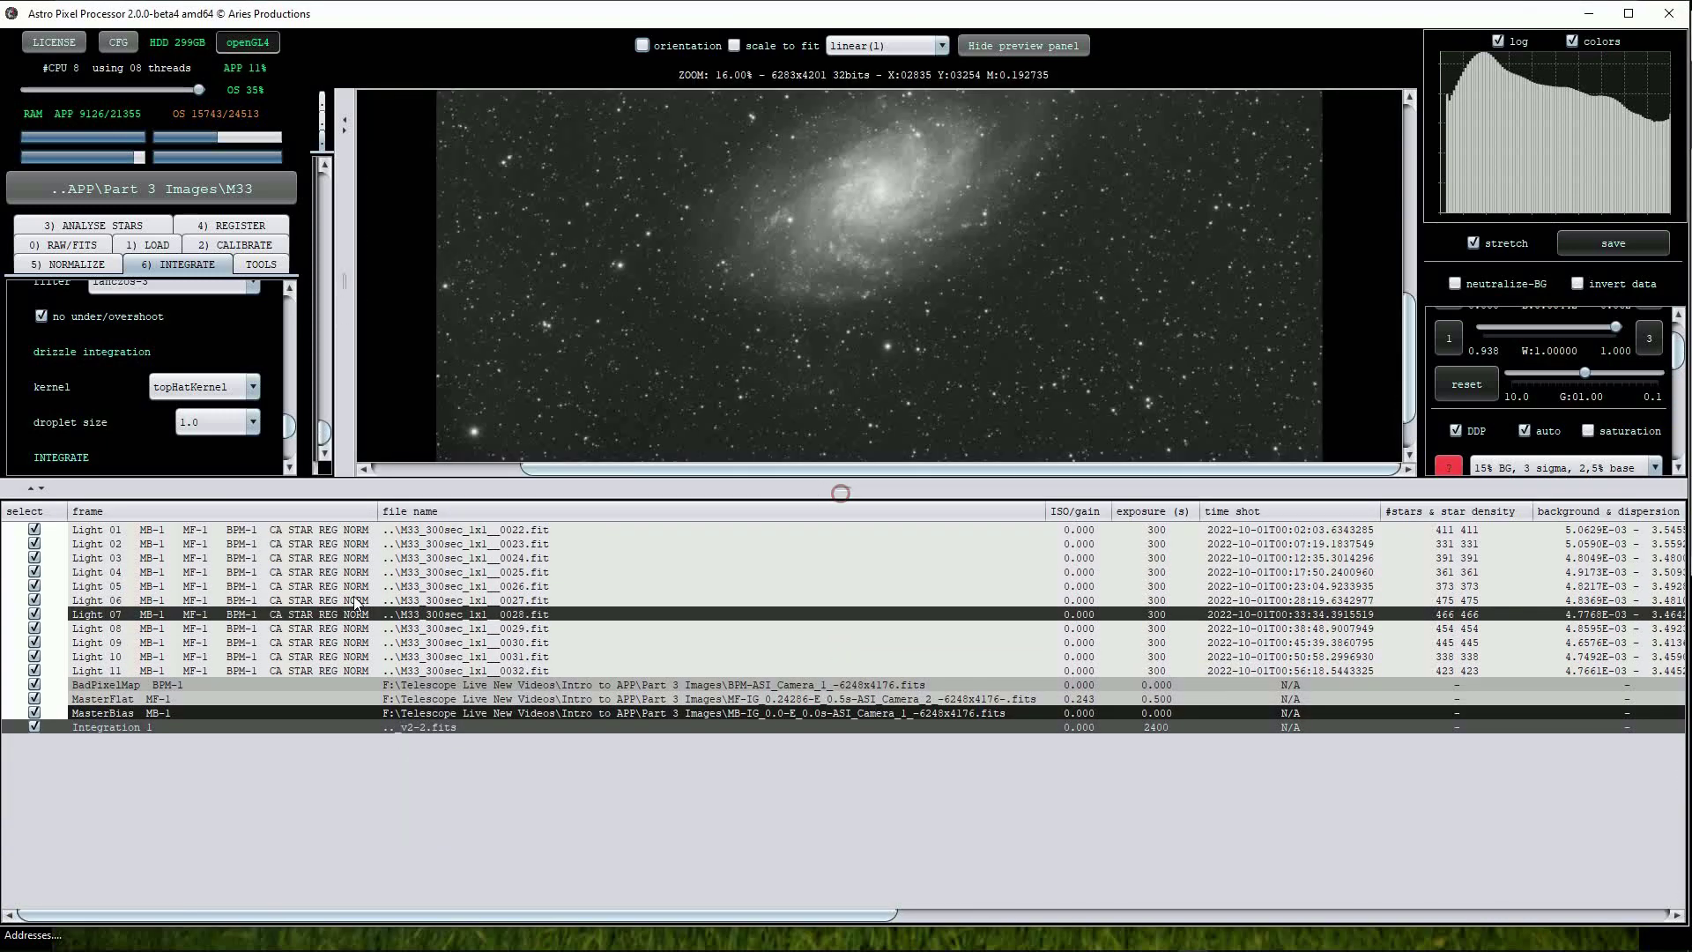
pyautogui.click(166, 531)
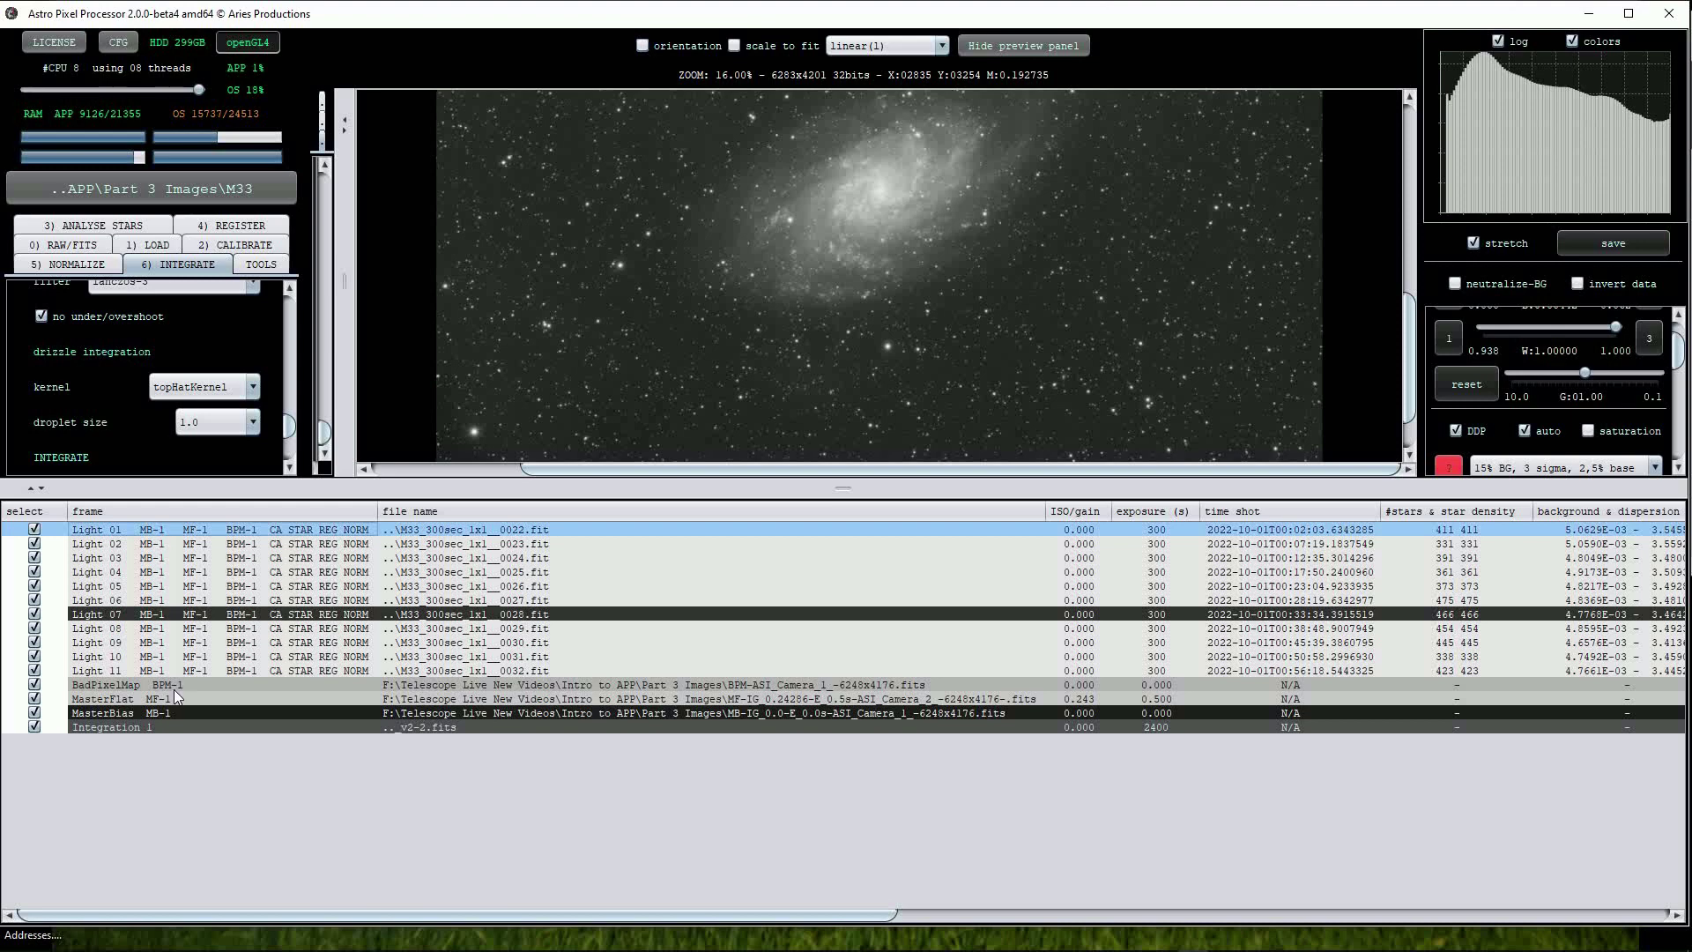
pyautogui.keyDown('shift'); pyautogui.click(177, 727); pyautogui.keyUp('shift')
pyautogui.rightClick(218, 596)
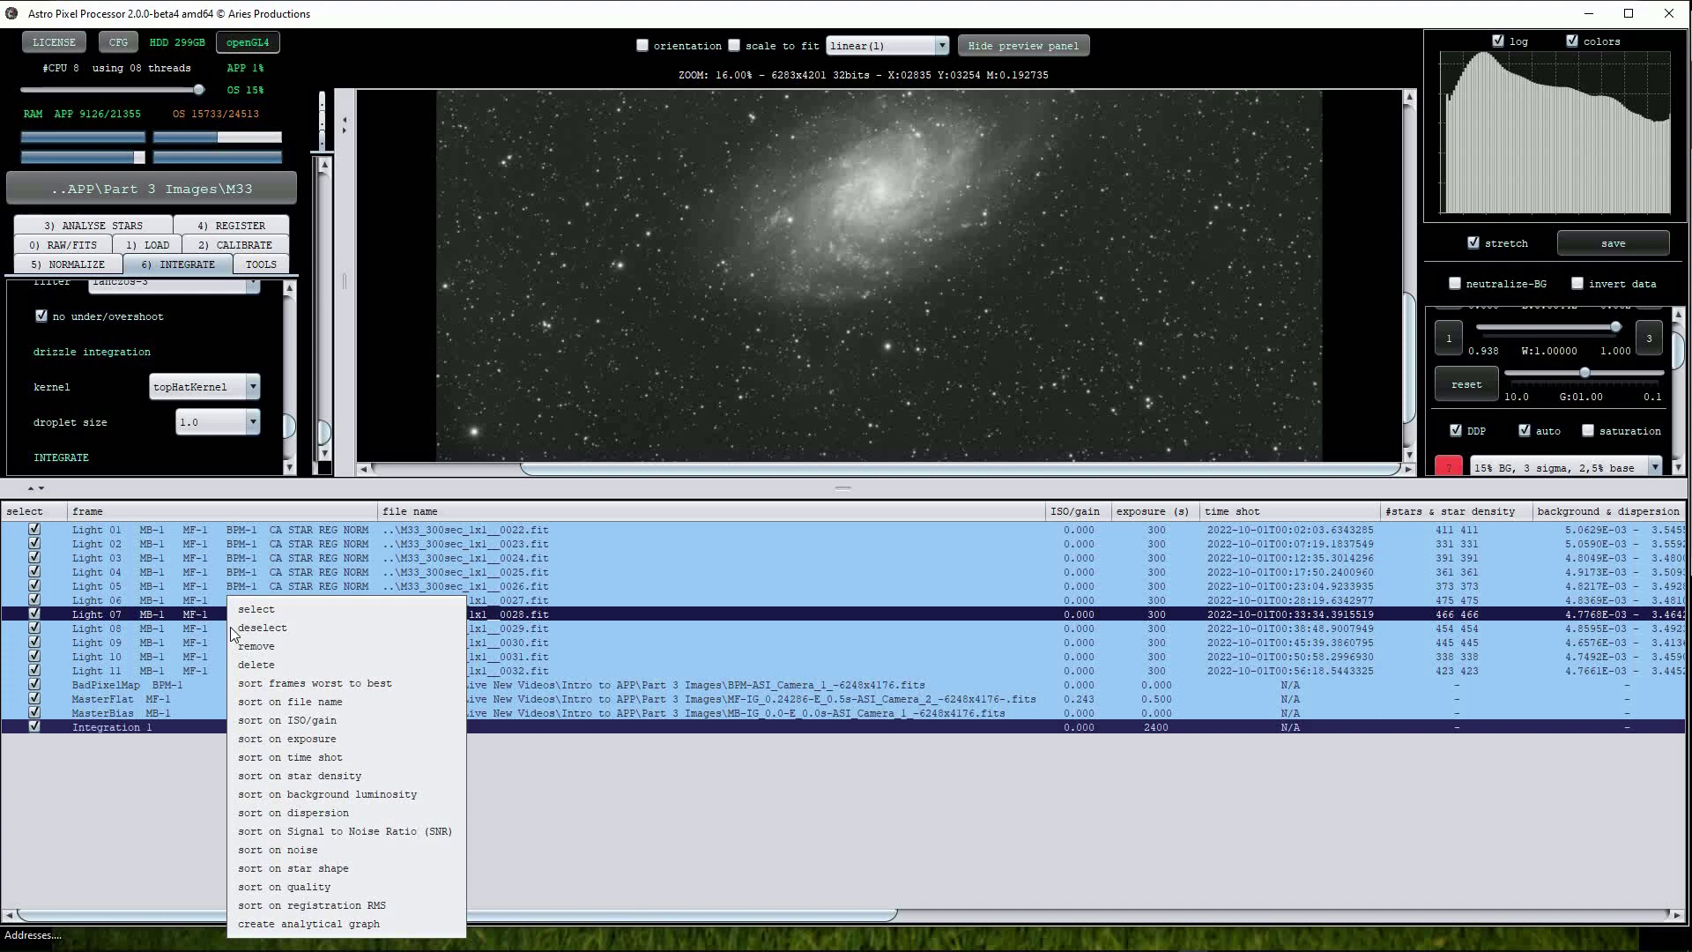
pyautogui.click(254, 647)
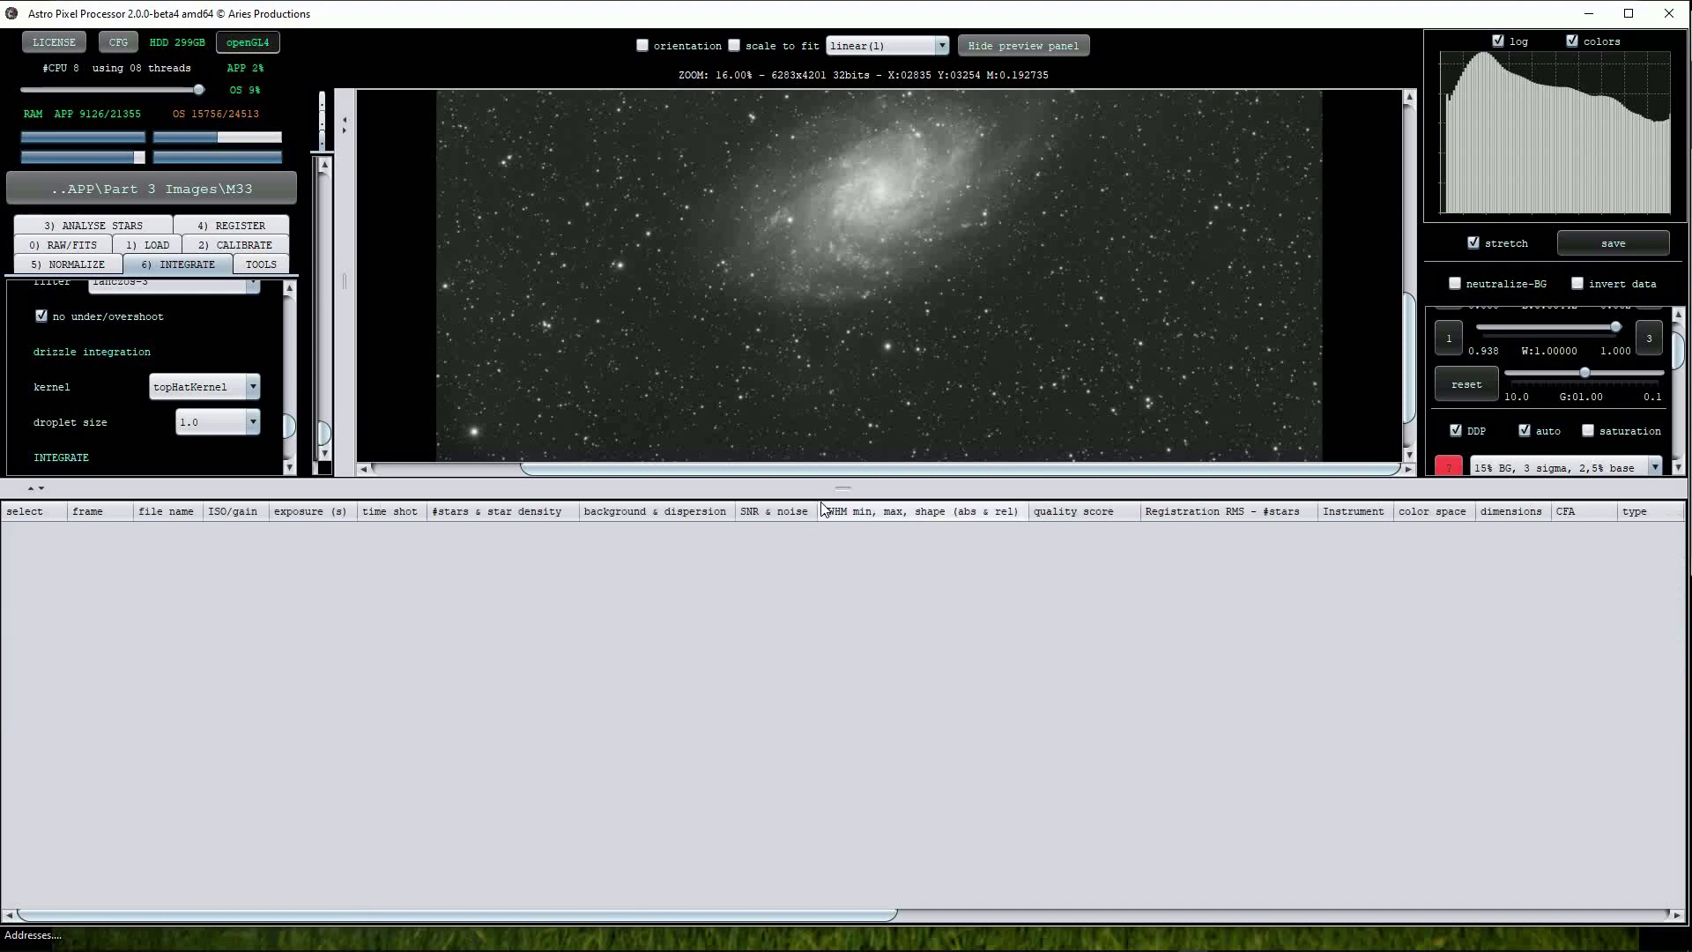
# Step: Enlarge the preview and zoom into the M33 galaxy's core
pyautogui.moveTo(844, 488); pyautogui.dragTo(846, 774)
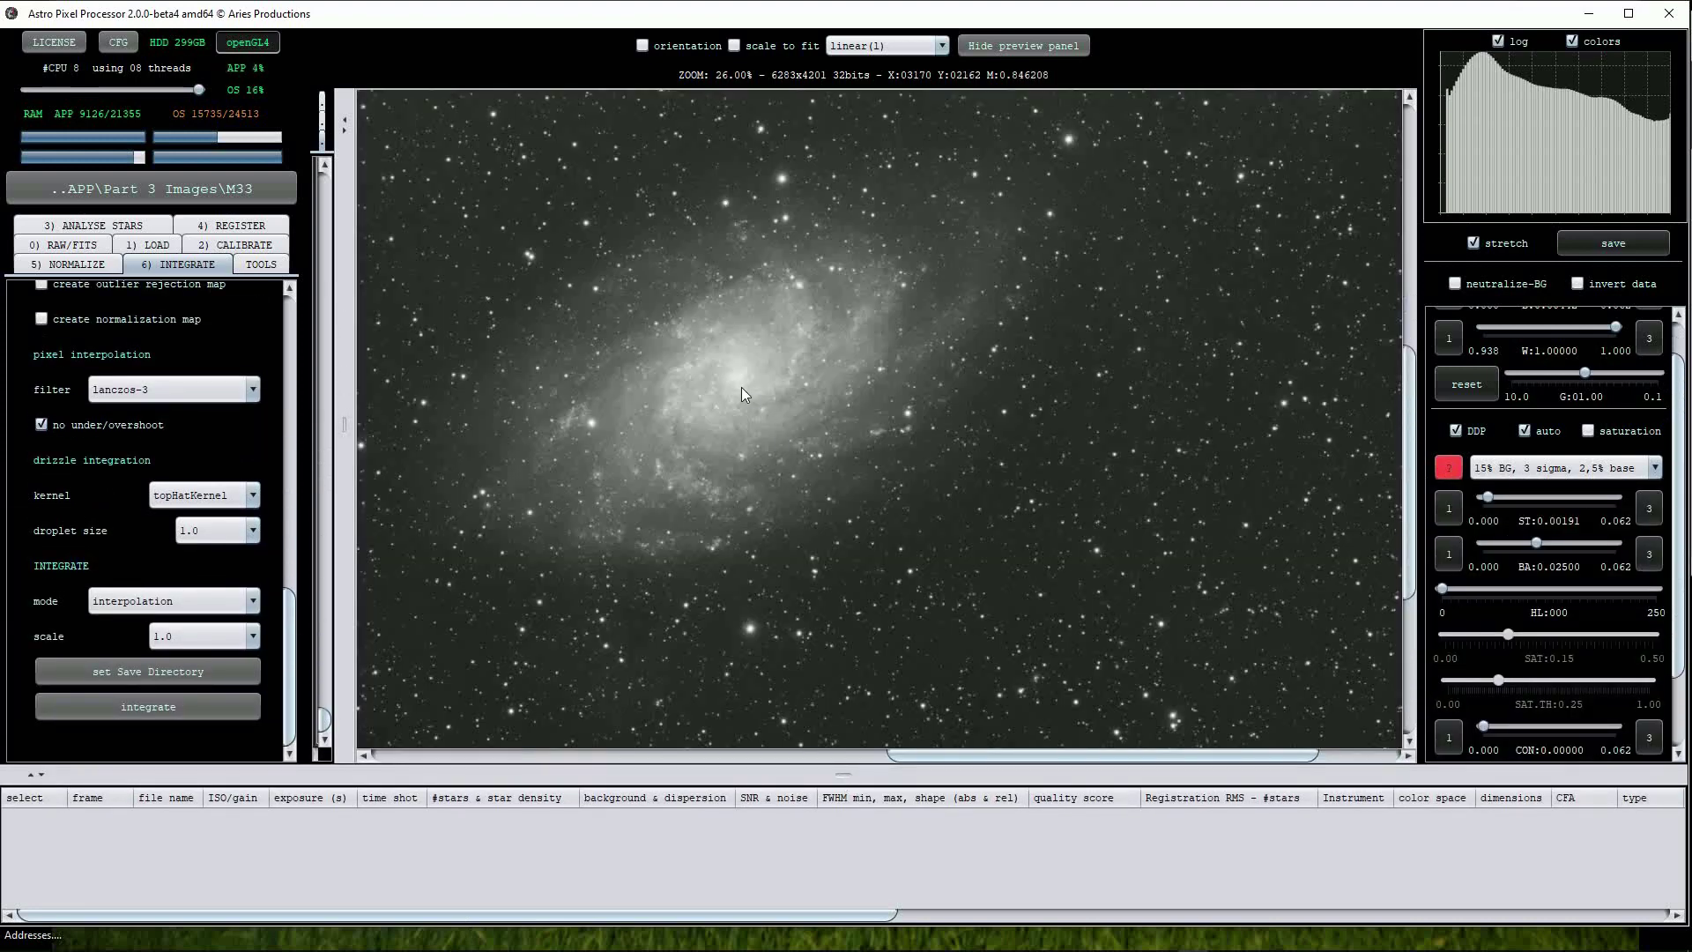
pyautogui.moveTo(742, 386); pyautogui.dragTo(848, 414)
pyautogui.scroll(1, 850, 419)
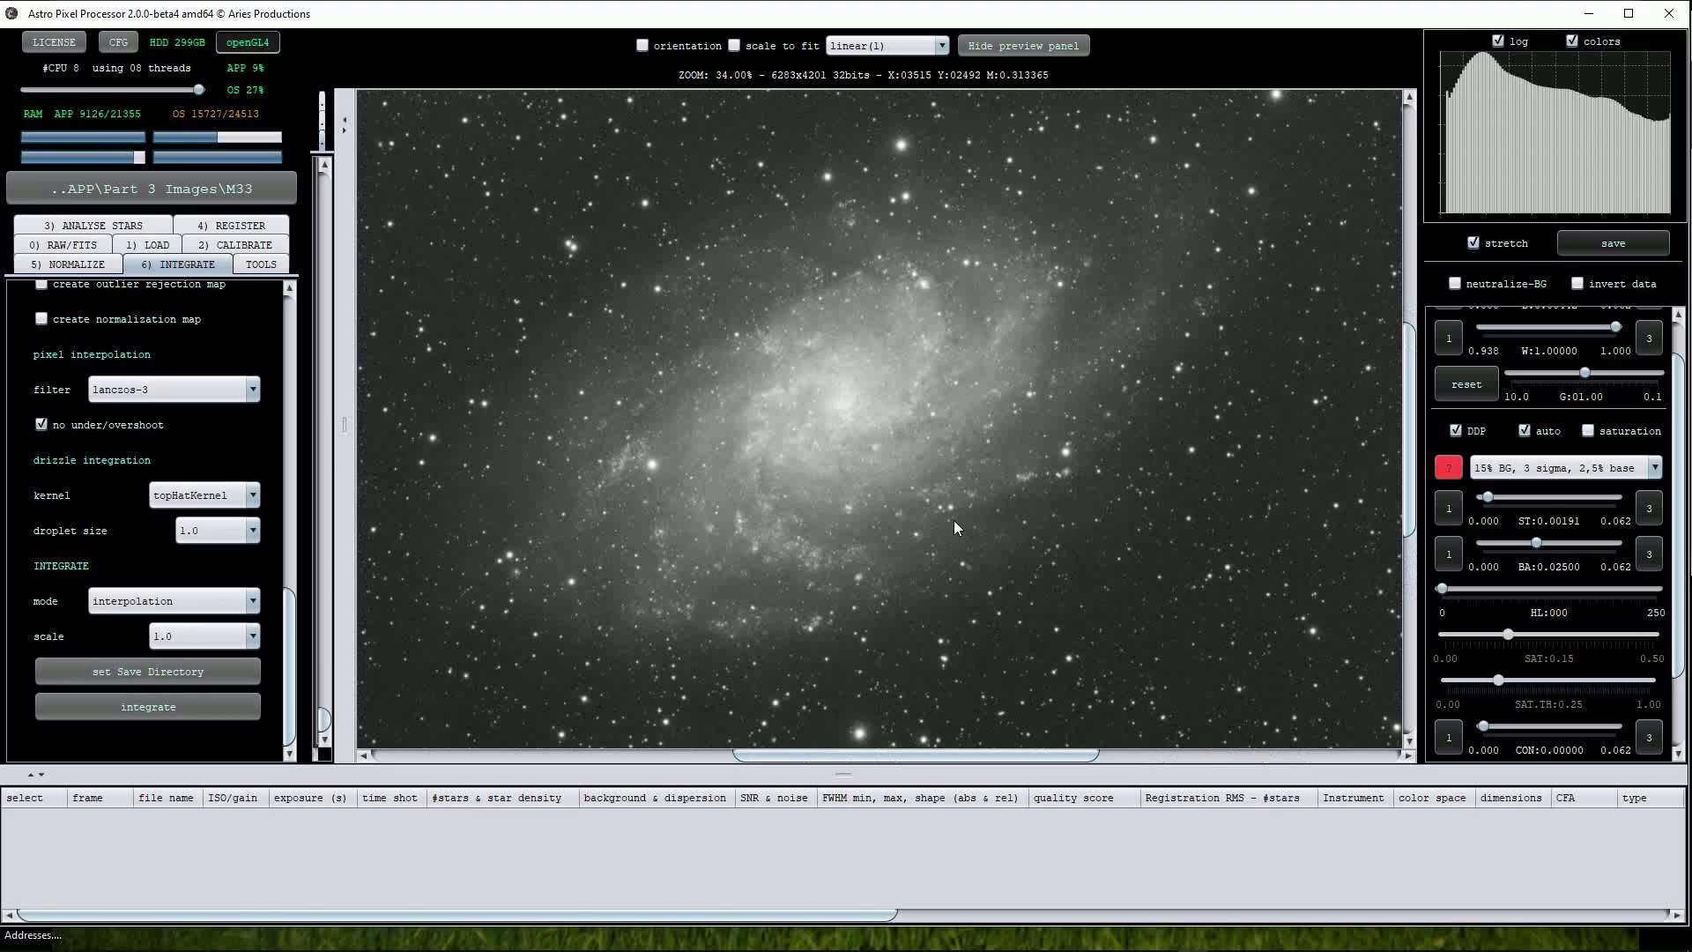